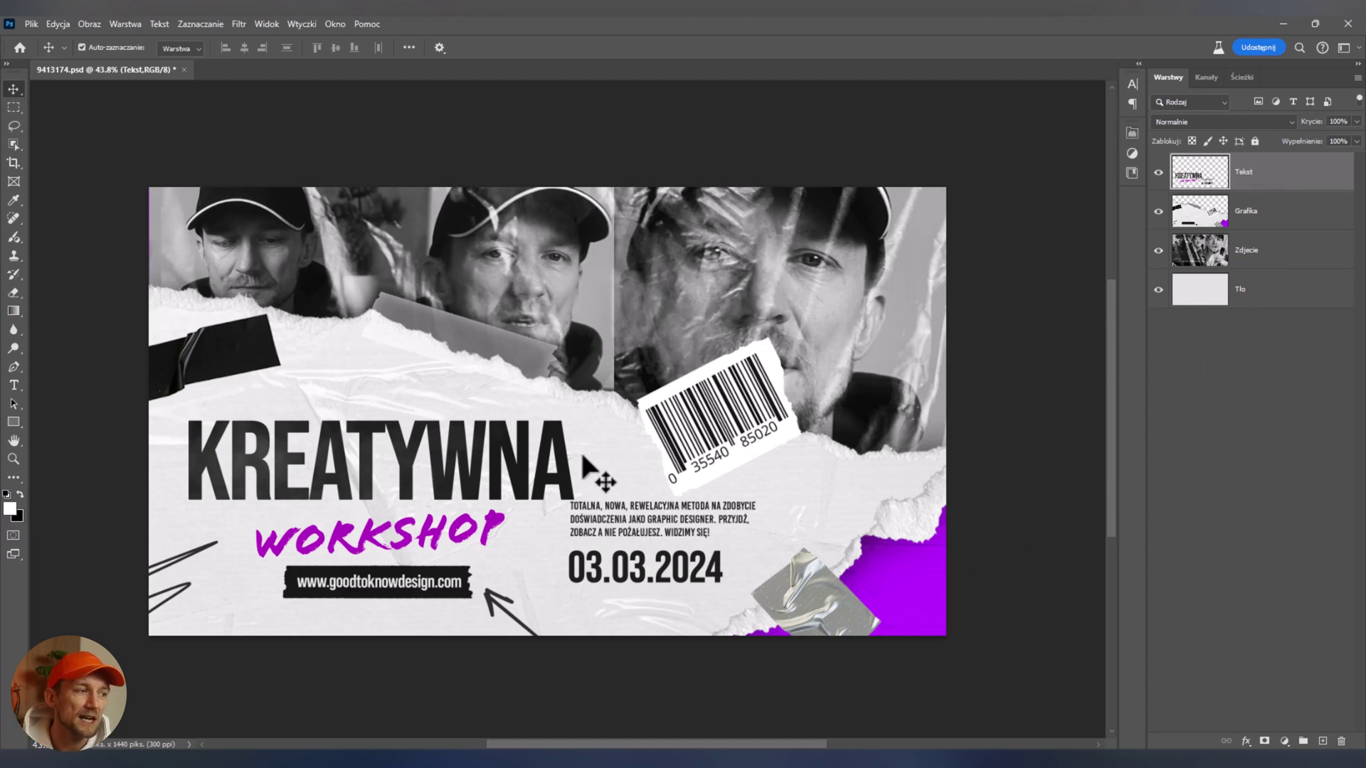
Try picking the graphic, photo and text layers in turn, using both the artwork and the layer list
{"action": "left_click", "coordinate": [916, 589]}
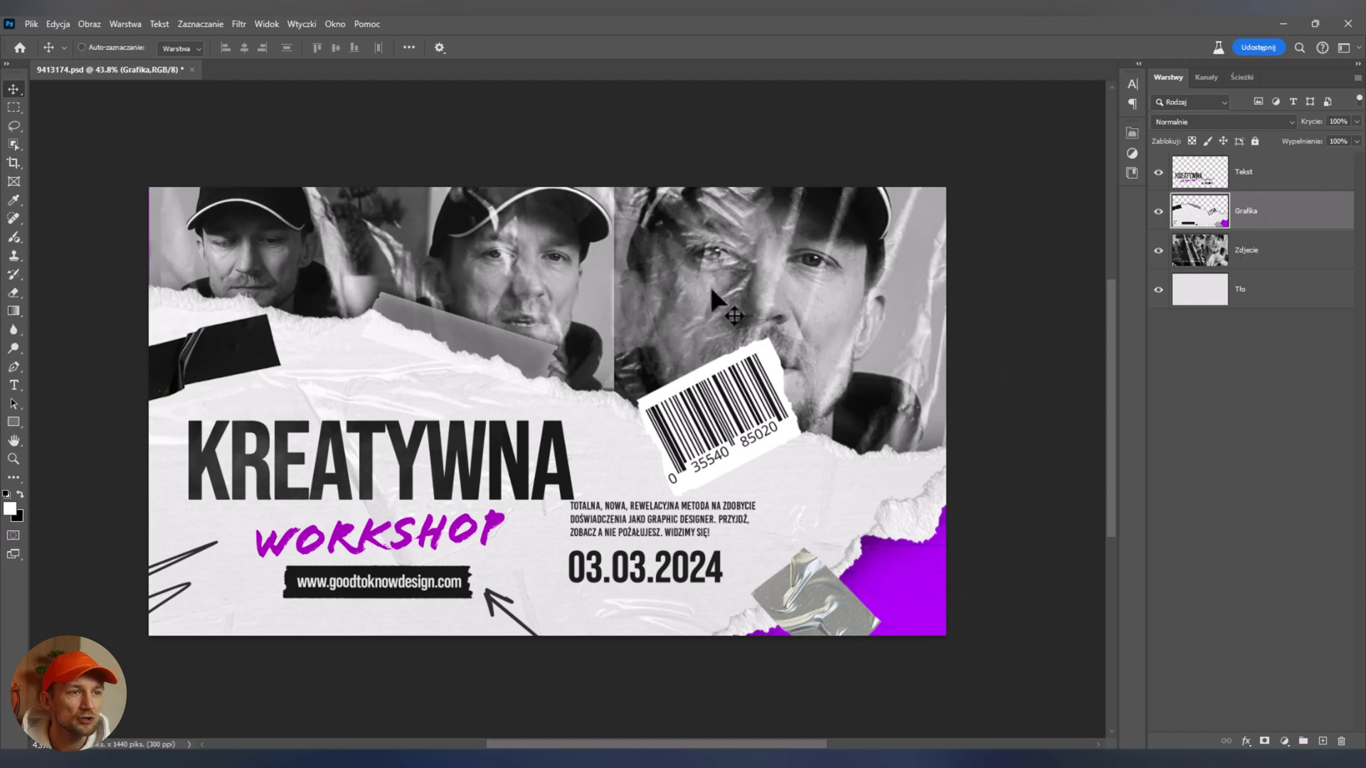
{"action": "left_click", "coordinate": [1258, 253]}
{"action": "left_click", "coordinate": [1252, 184]}
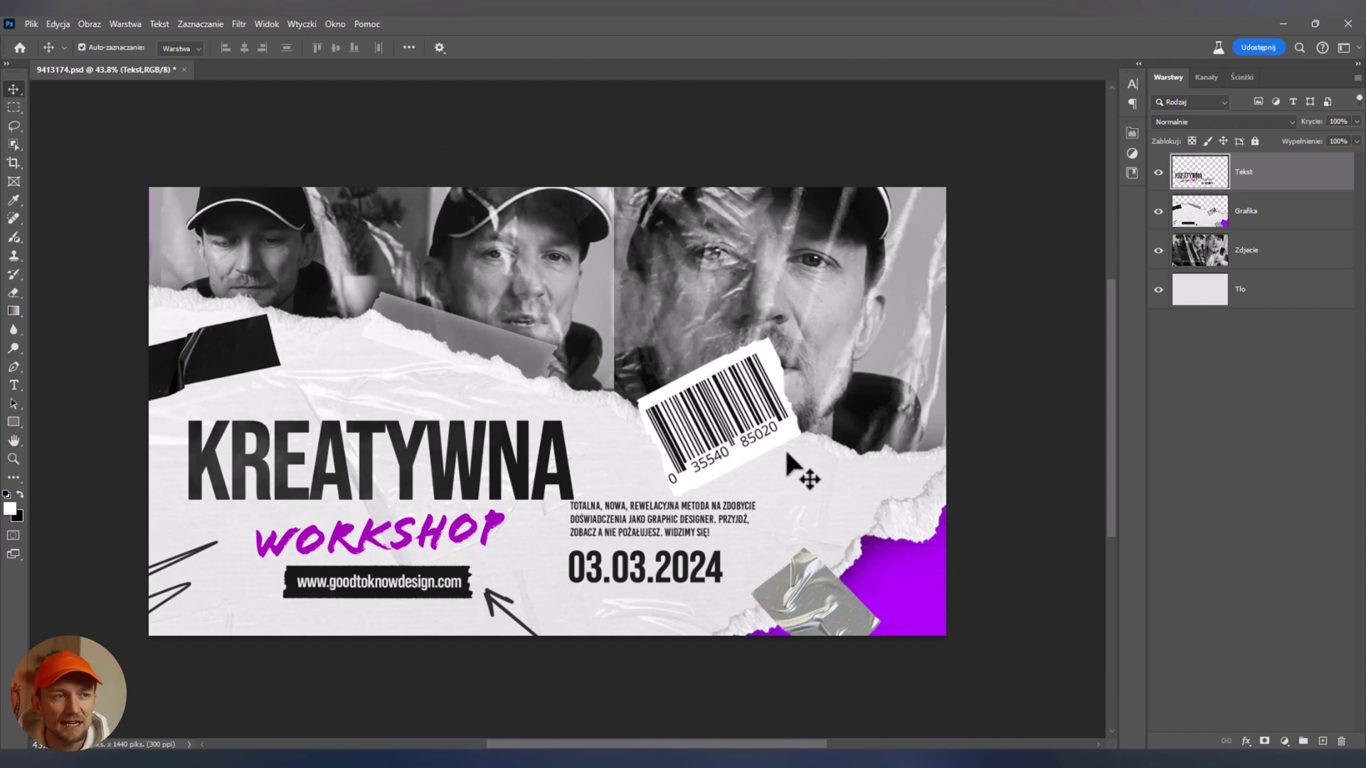
{"action": "left_click", "coordinate": [753, 415]}
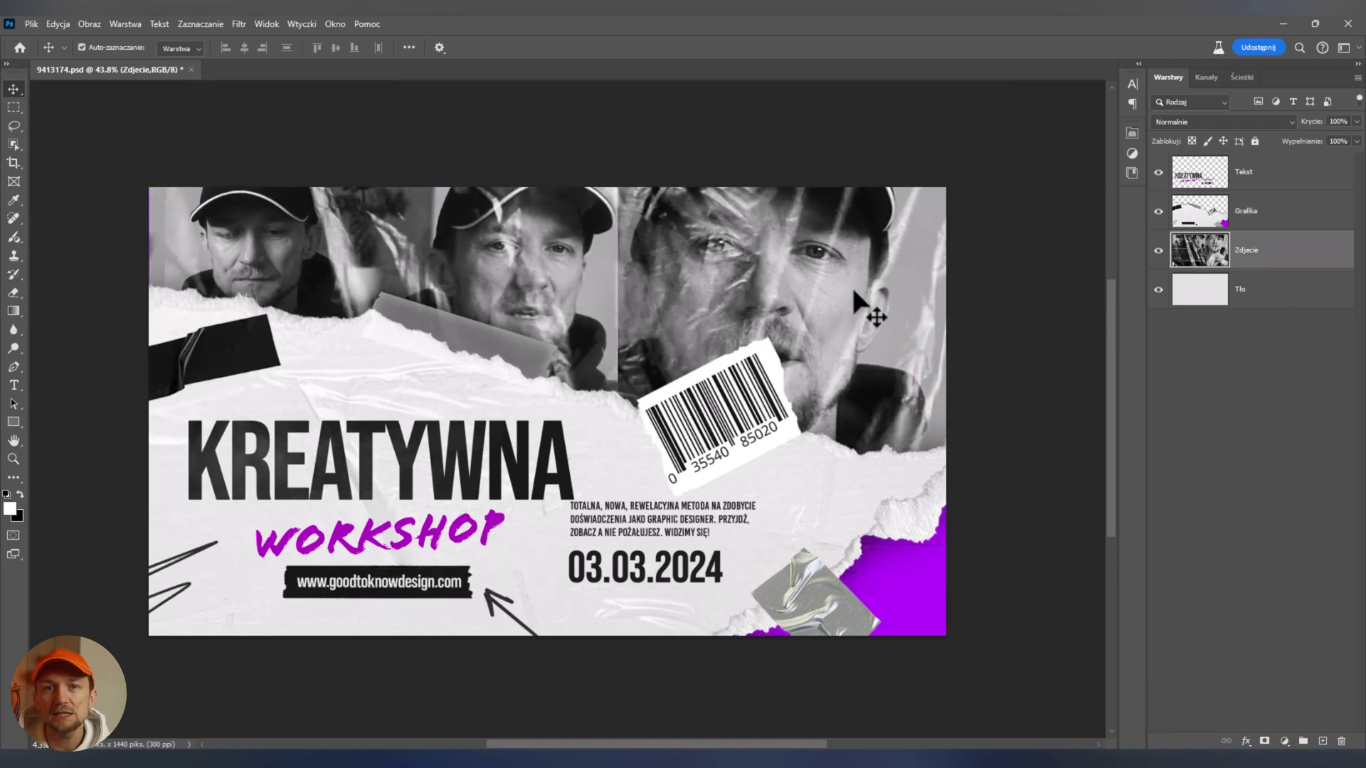
{"action": "left_click", "coordinate": [851, 292]}
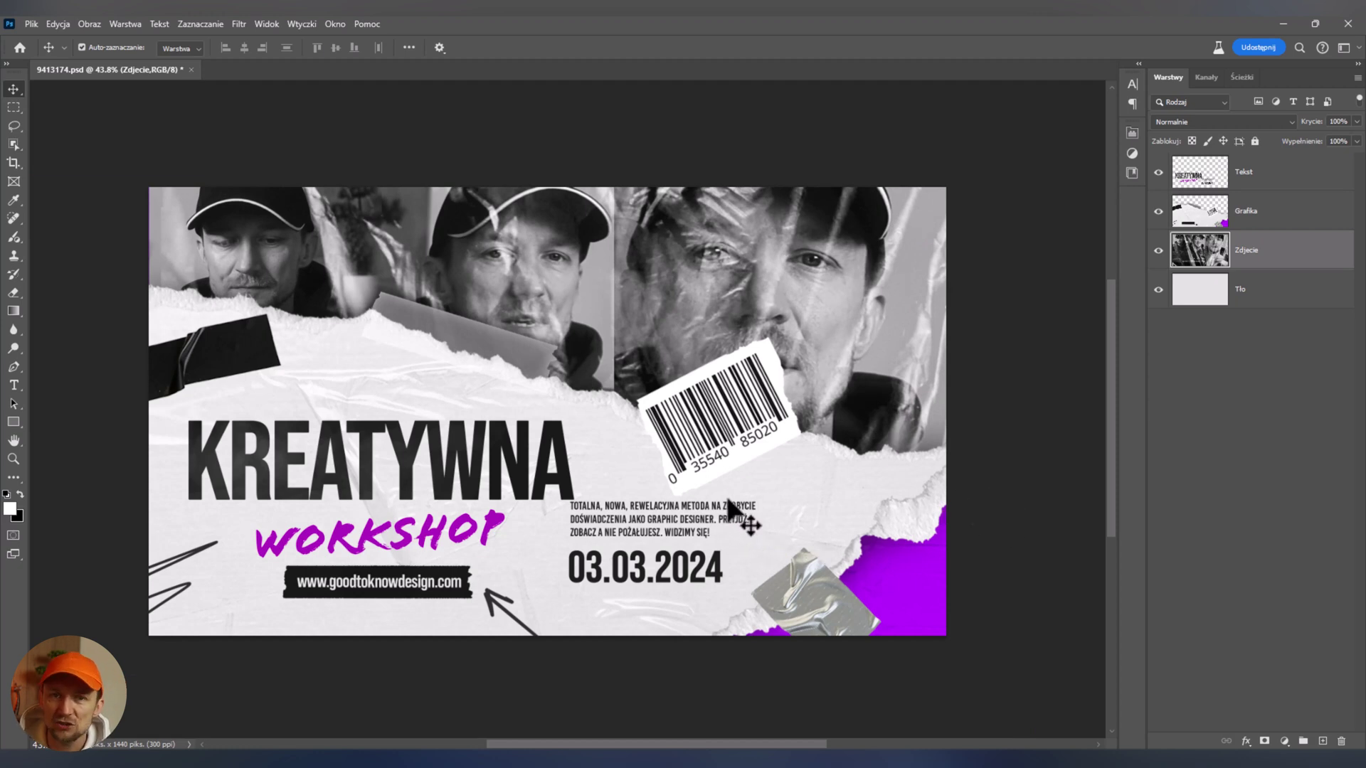
Try to move the Tekst layer by the small description text beside the headline, and undo the last move
{"action": "left_click_drag", "start_coordinate": [717, 517], "coordinate": [756, 469]}
{"action": "scroll", "coordinate": [740, 521], "scroll_direction": "up", "scroll_amount": 5}
{"action": "scroll", "coordinate": [748, 493], "scroll_direction": "up", "scroll_amount": 5}
{"action": "scroll", "coordinate": [754, 469], "scroll_direction": "down", "scroll_amount": 3}
{"action": "scroll", "coordinate": [786, 466], "scroll_direction": "down", "scroll_amount": 4}
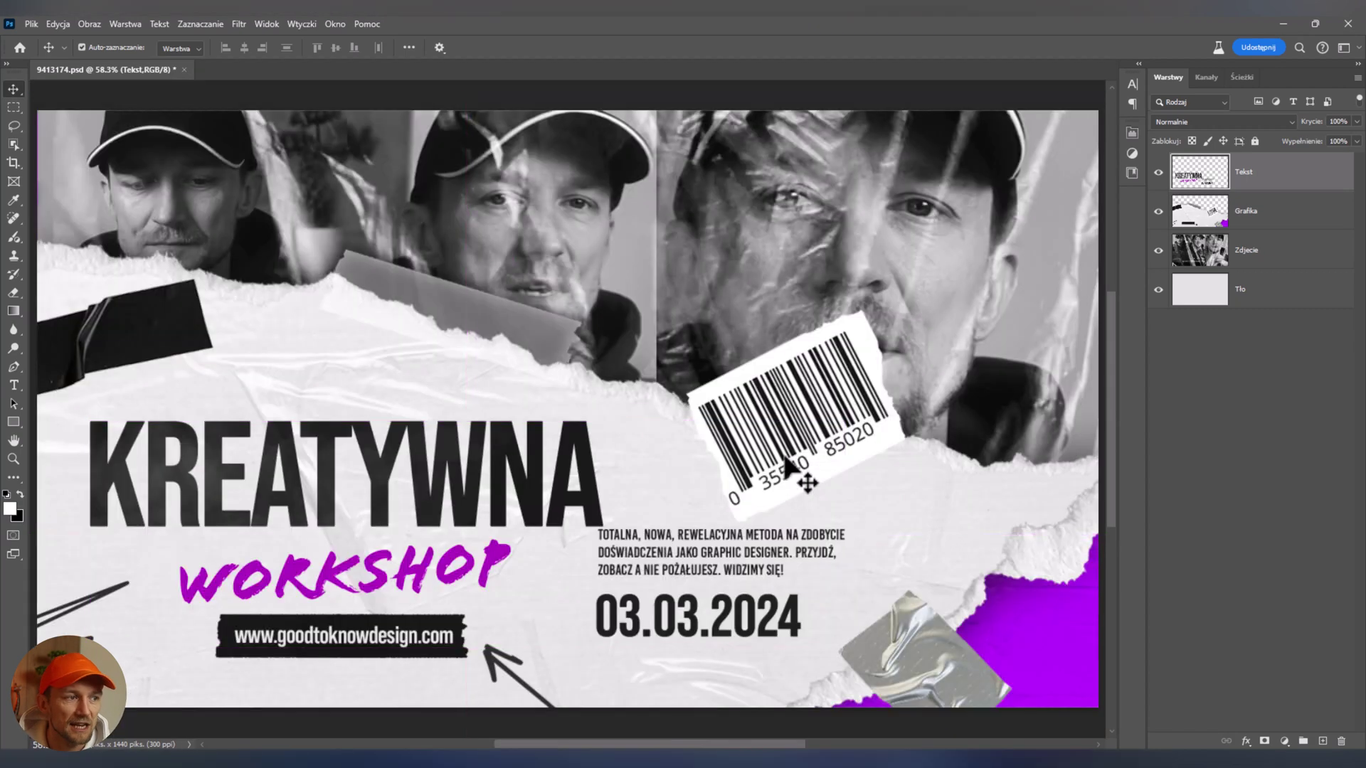
{"action": "scroll", "coordinate": [791, 459], "scroll_direction": "down", "scroll_amount": 1}
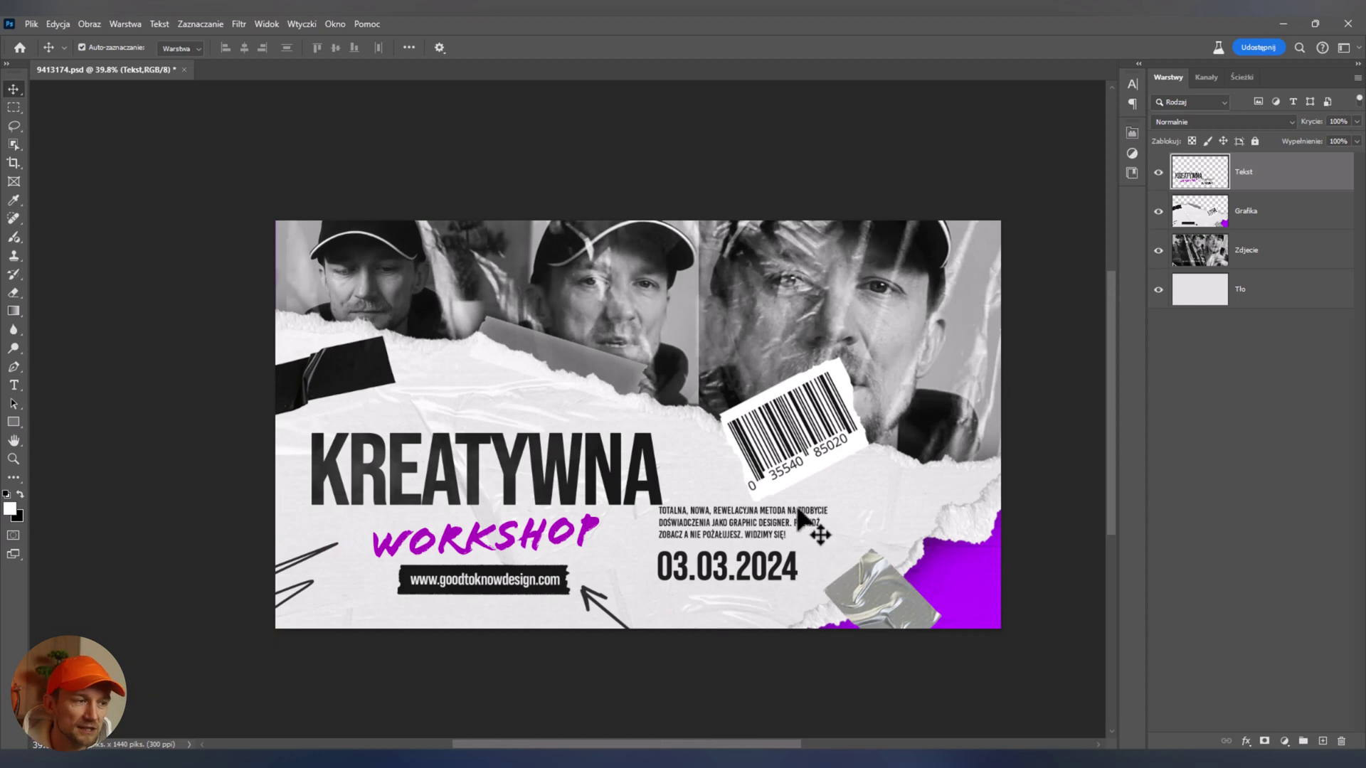
{"action": "left_click_drag", "start_coordinate": [778, 512], "coordinate": [754, 491]}
{"action": "key", "text": "ctrl+z"}
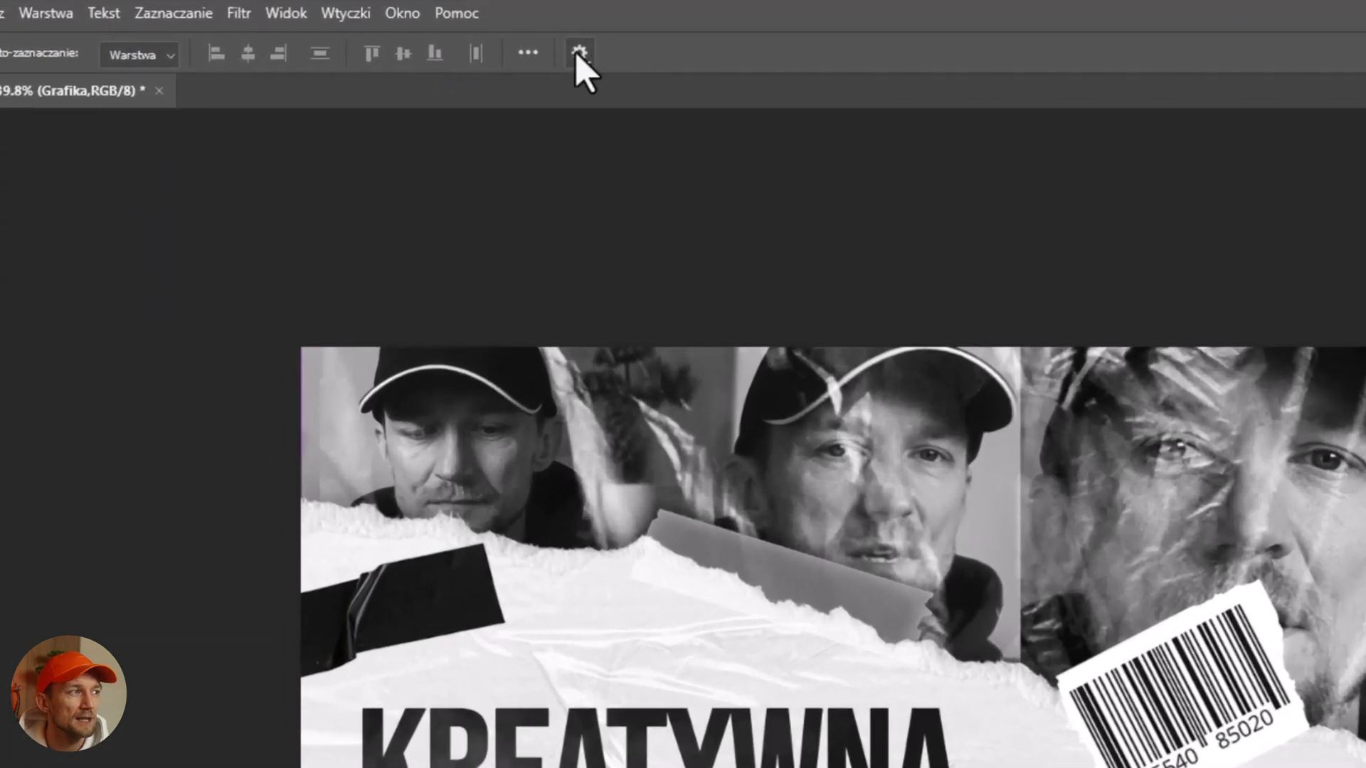
Enable Pokaż obwiednię wskazanej warstwy, Rozwiń grupę klikniętej warstwy and Pokazuj obramowania przy wskazywaniu w panelu Warstwy for the Move tool
{"action": "left_click", "coordinate": [579, 54]}
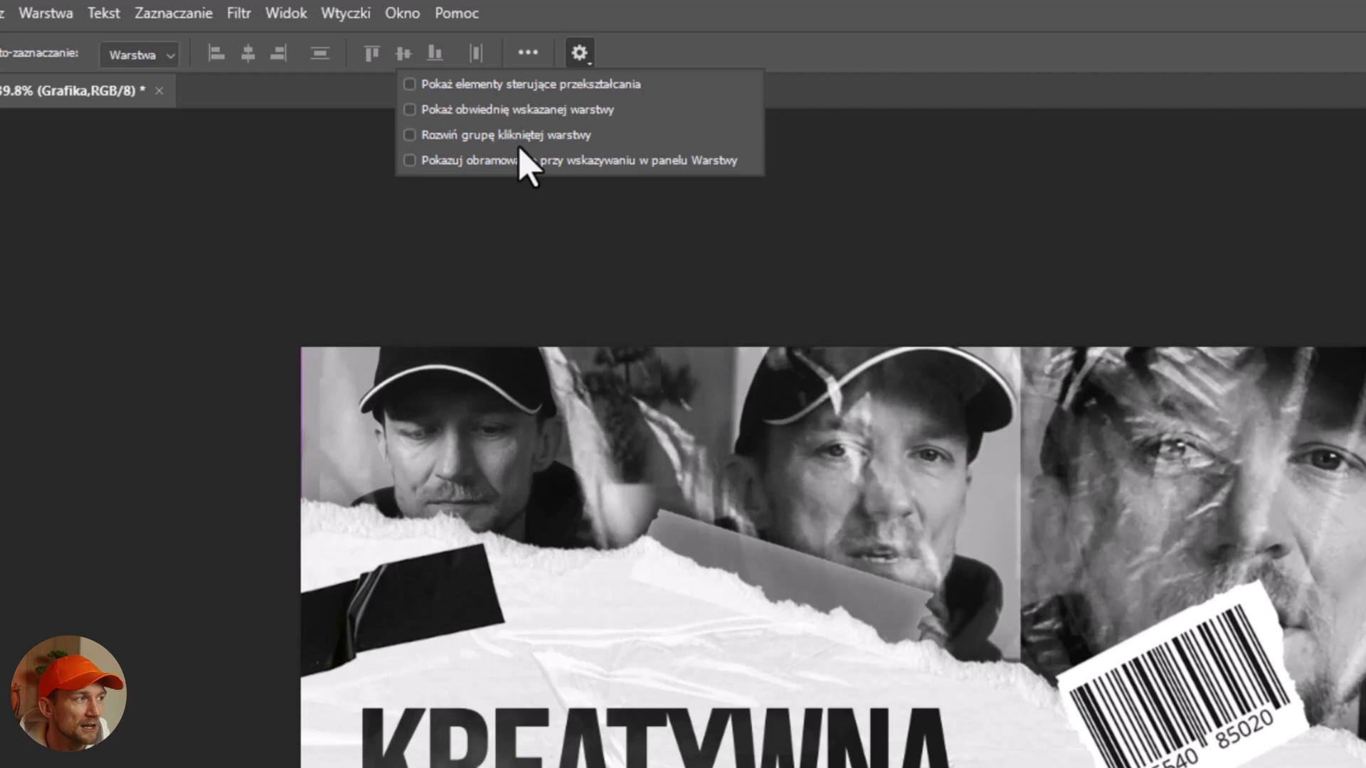
{"action": "left_click", "coordinate": [484, 112]}
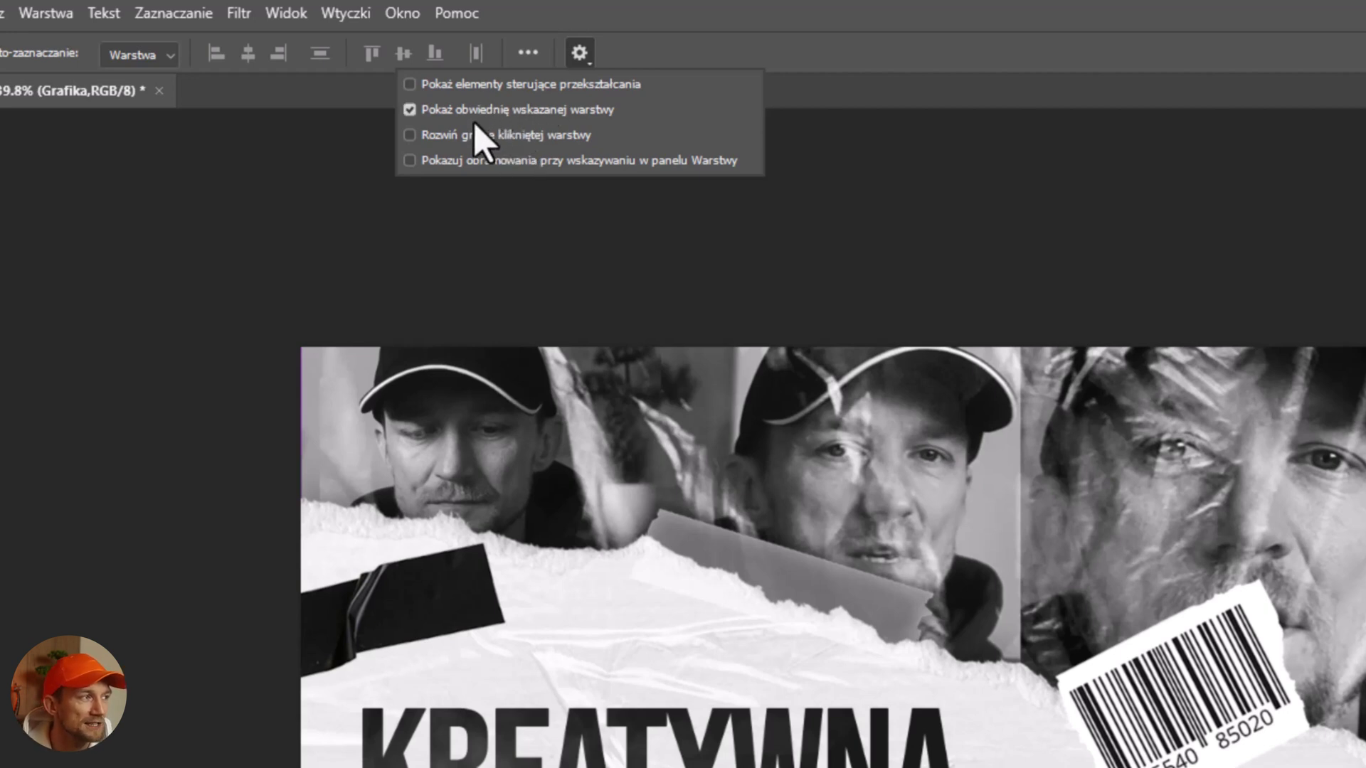
{"action": "left_click", "coordinate": [480, 136]}
{"action": "left_click", "coordinate": [485, 161]}
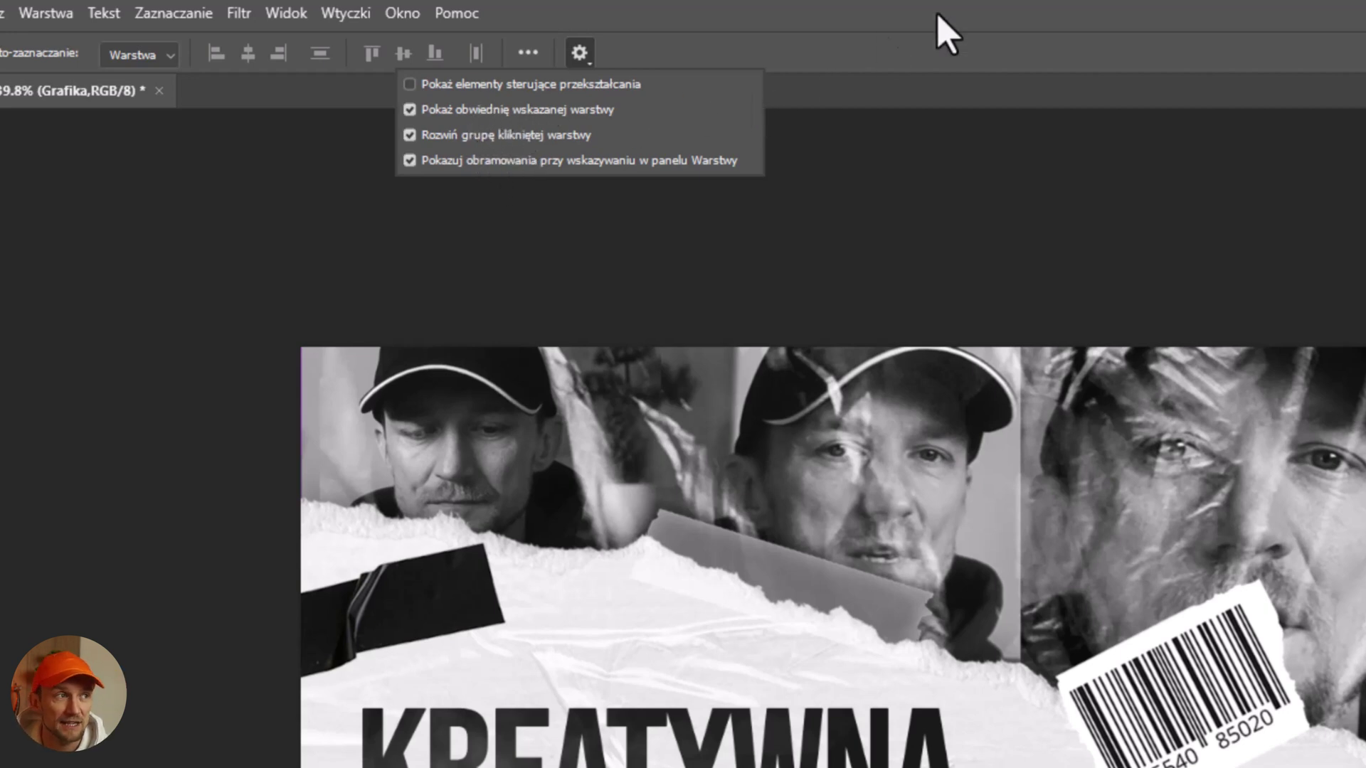
{"action": "left_click", "coordinate": [947, 32]}
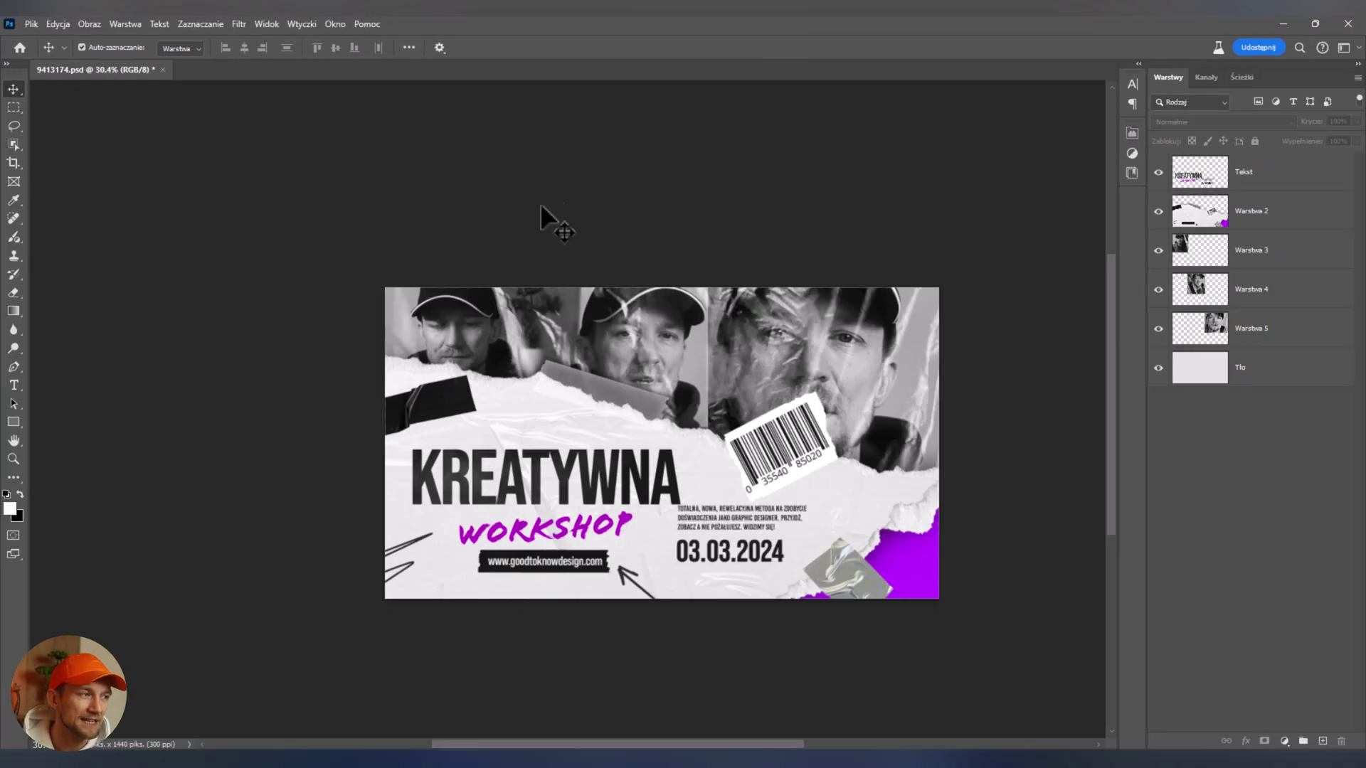
Examine the outlines of the three photo layers on the canvas and of the individual entries in the layer list
{"action": "left_click", "coordinate": [461, 333]}
{"action": "left_click", "coordinate": [570, 321]}
{"action": "left_click", "coordinate": [559, 338]}
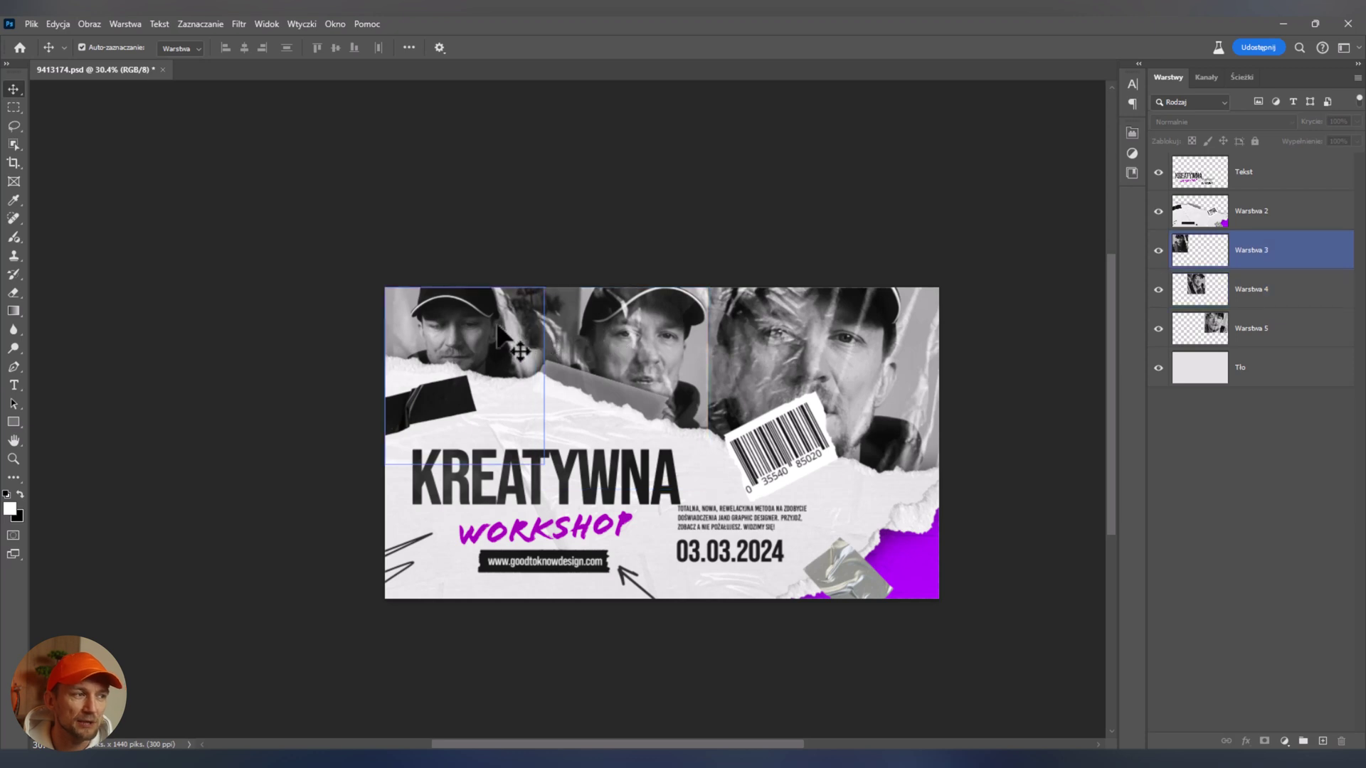
{"action": "left_click", "coordinate": [526, 342]}
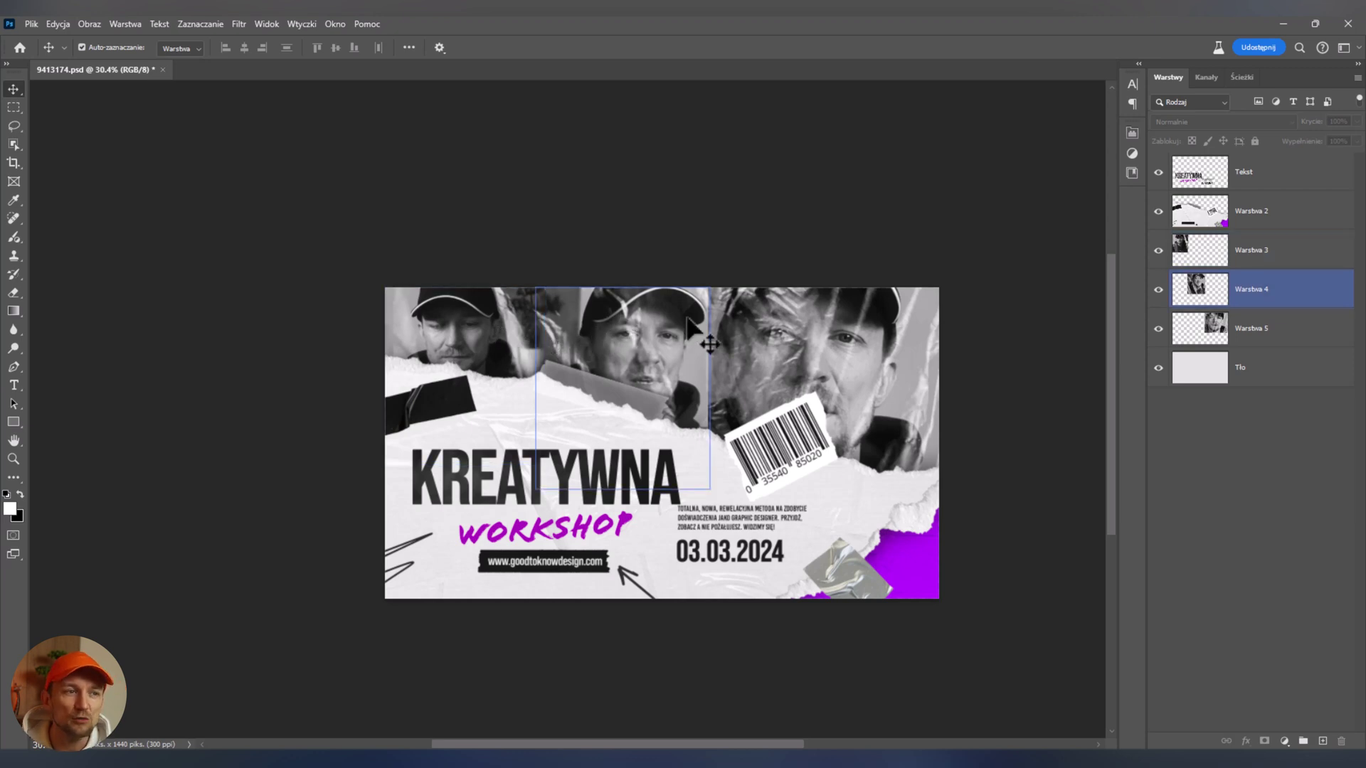
{"action": "left_click", "coordinate": [816, 340]}
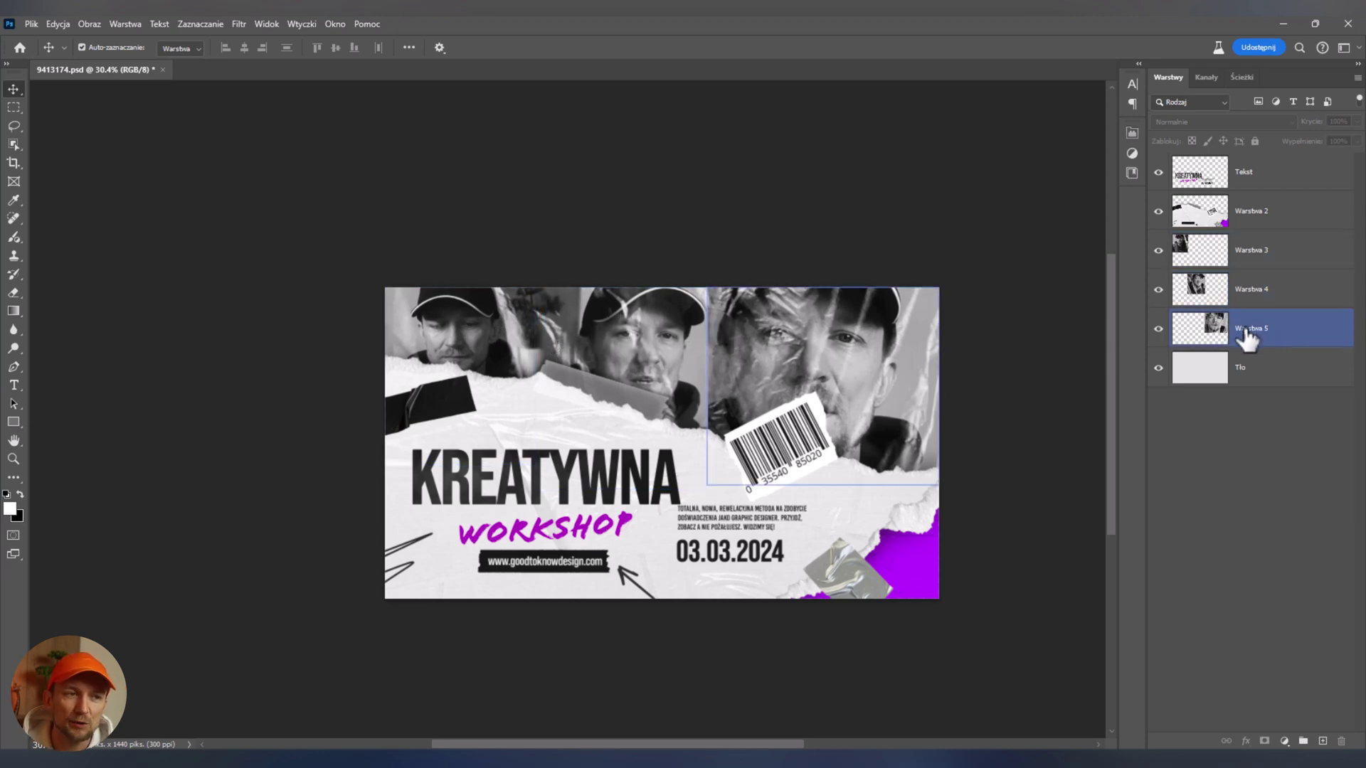
{"action": "left_click", "coordinate": [1269, 291]}
{"action": "left_click", "coordinate": [1266, 249]}
{"action": "left_click", "coordinate": [1260, 178]}
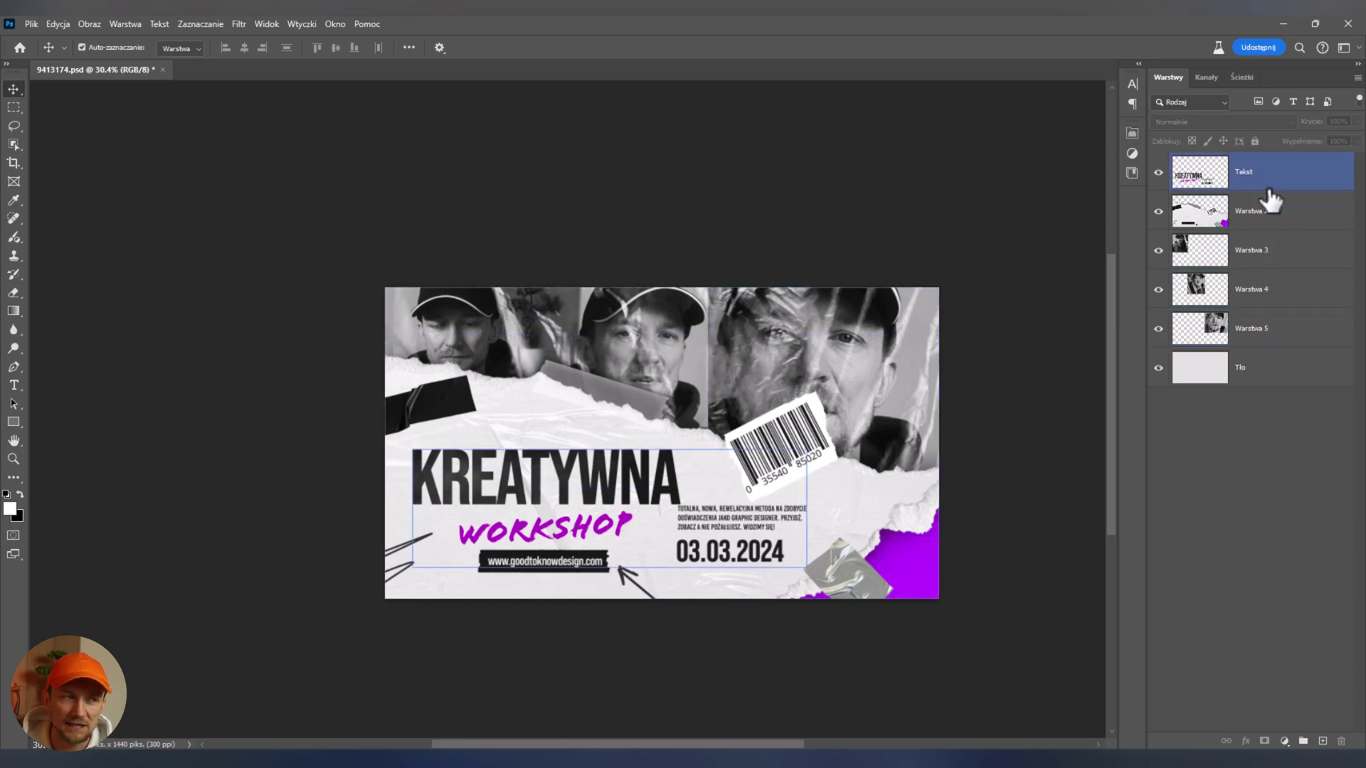
Compare the canvas outlines of the photos, the torn-paper graphic and the small description text
{"action": "left_click", "coordinate": [859, 343]}
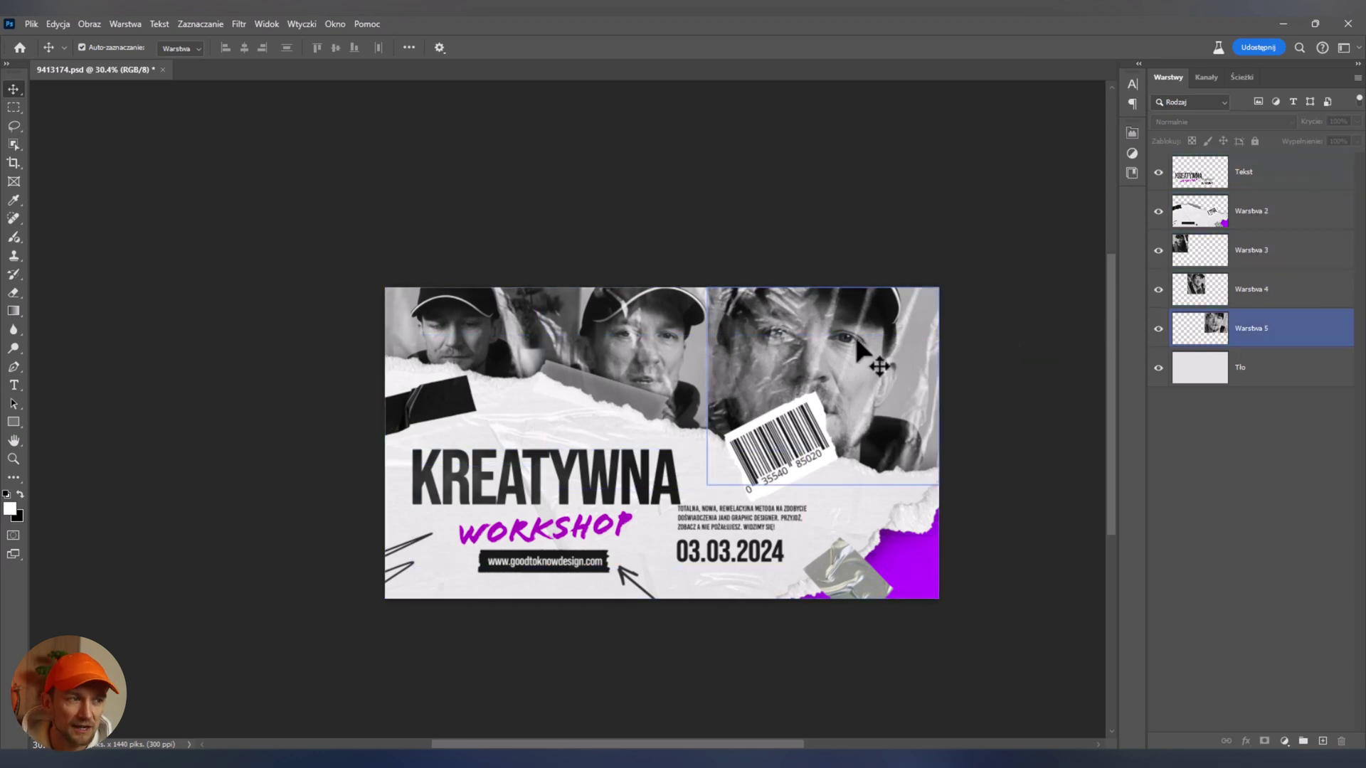
{"action": "left_click", "coordinate": [650, 340]}
{"action": "left_click", "coordinate": [487, 333]}
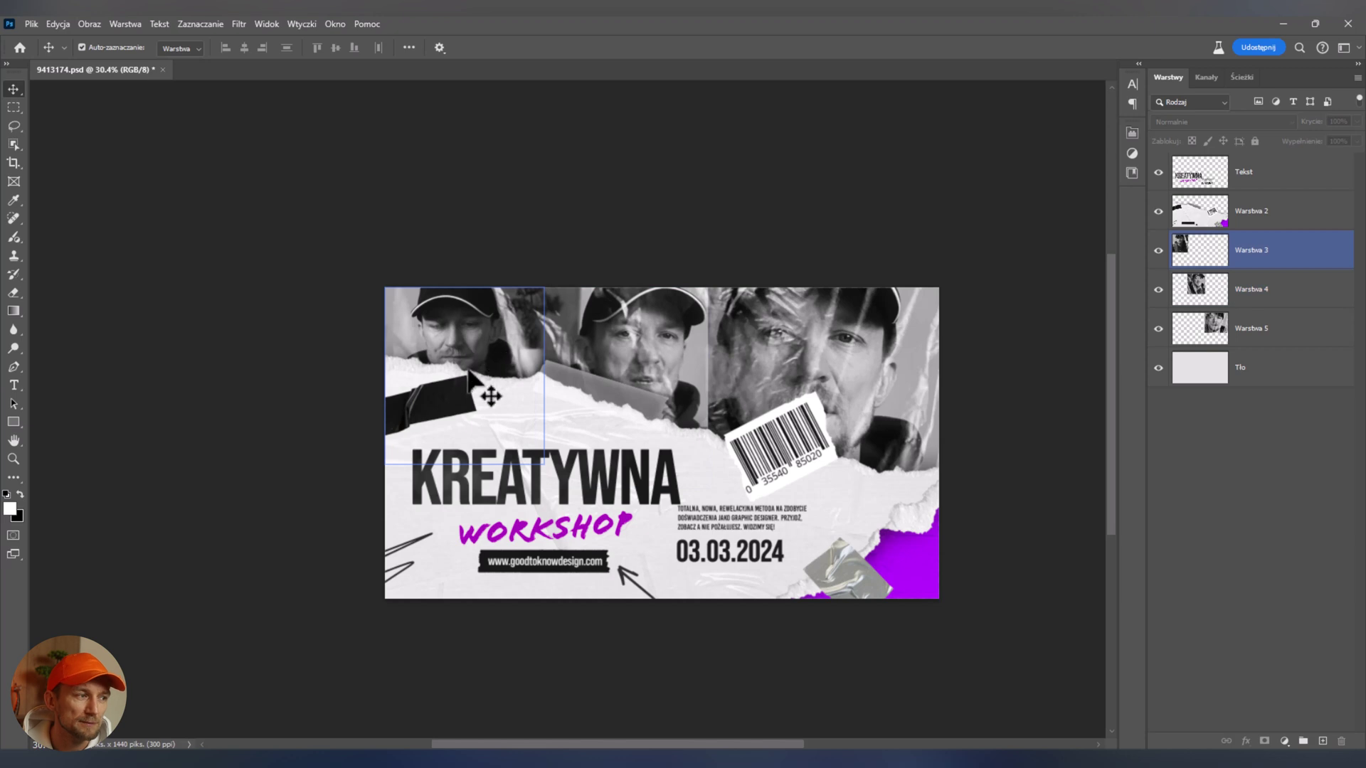
{"action": "left_click", "coordinate": [484, 407]}
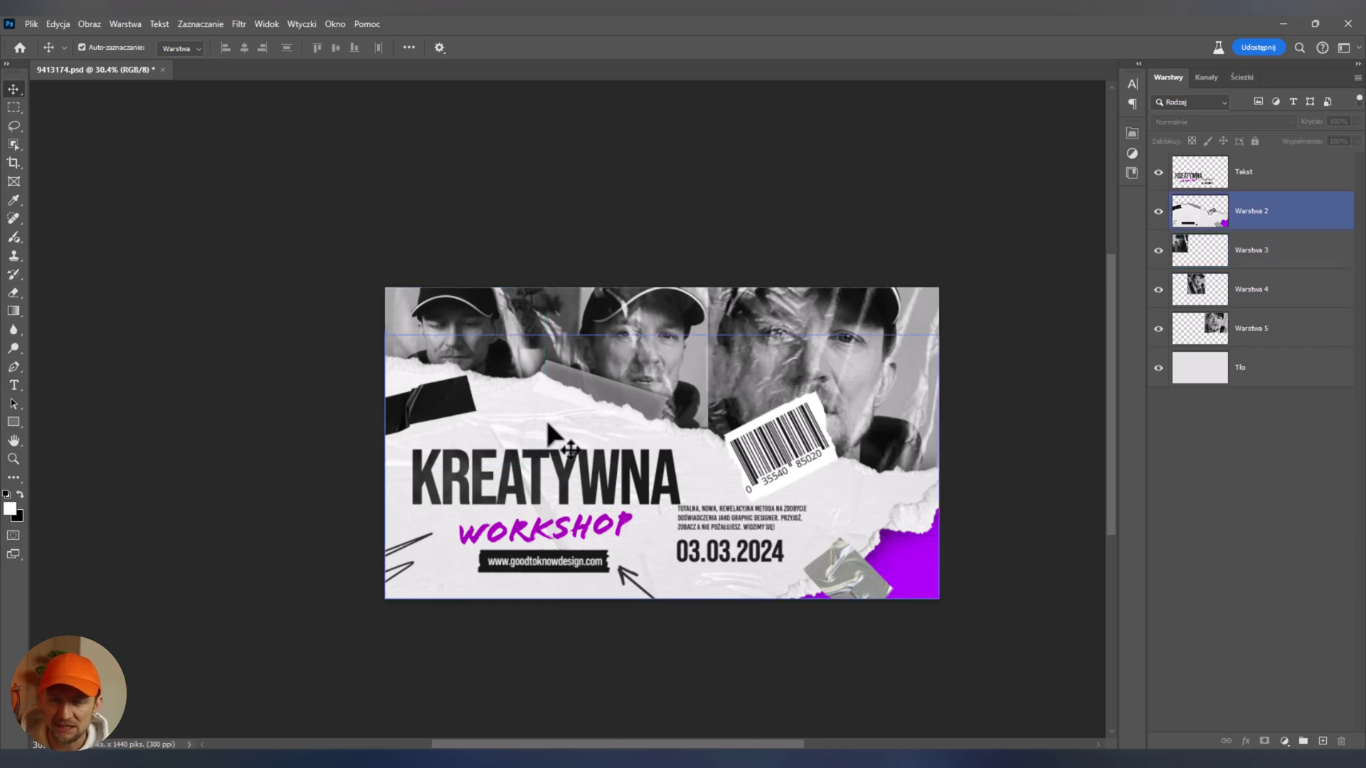
{"action": "left_click", "coordinate": [713, 511]}
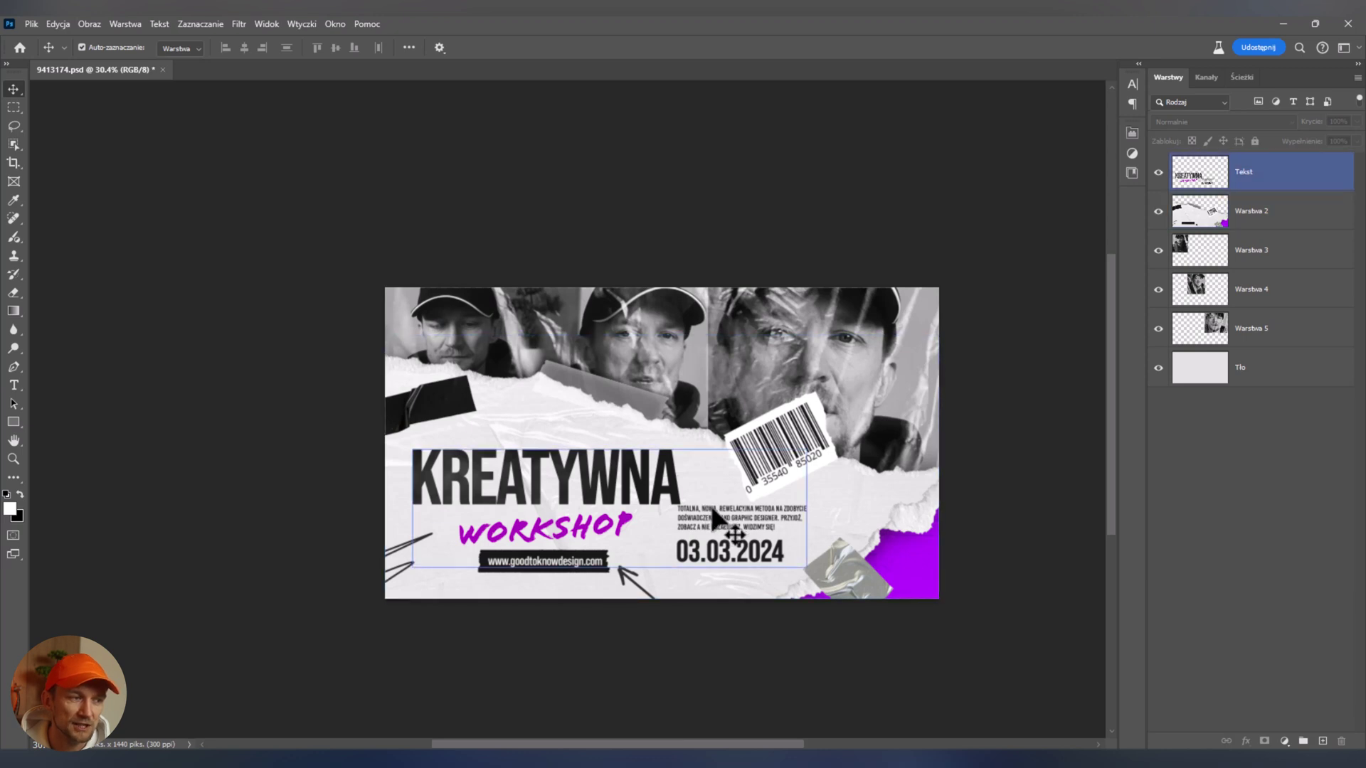
{"action": "left_click", "coordinate": [714, 519]}
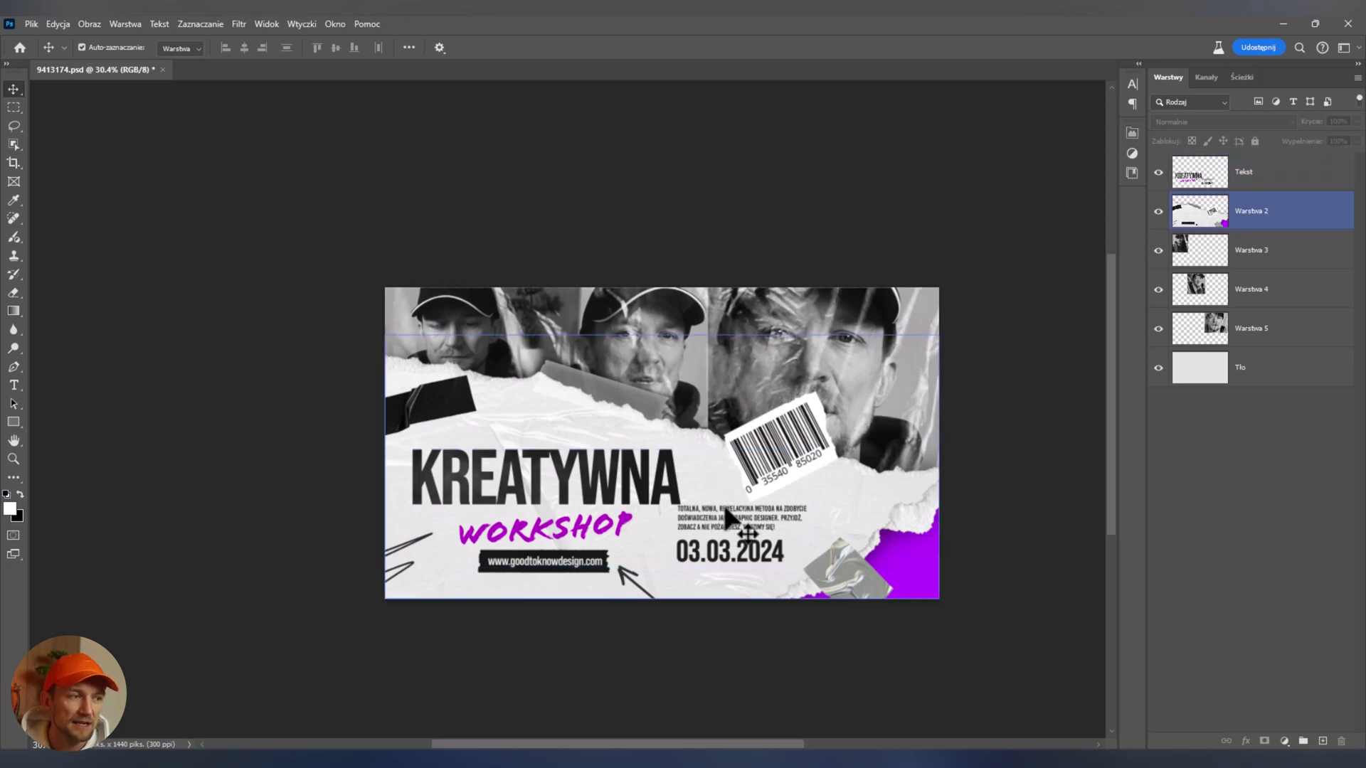
{"action": "left_click", "coordinate": [717, 510]}
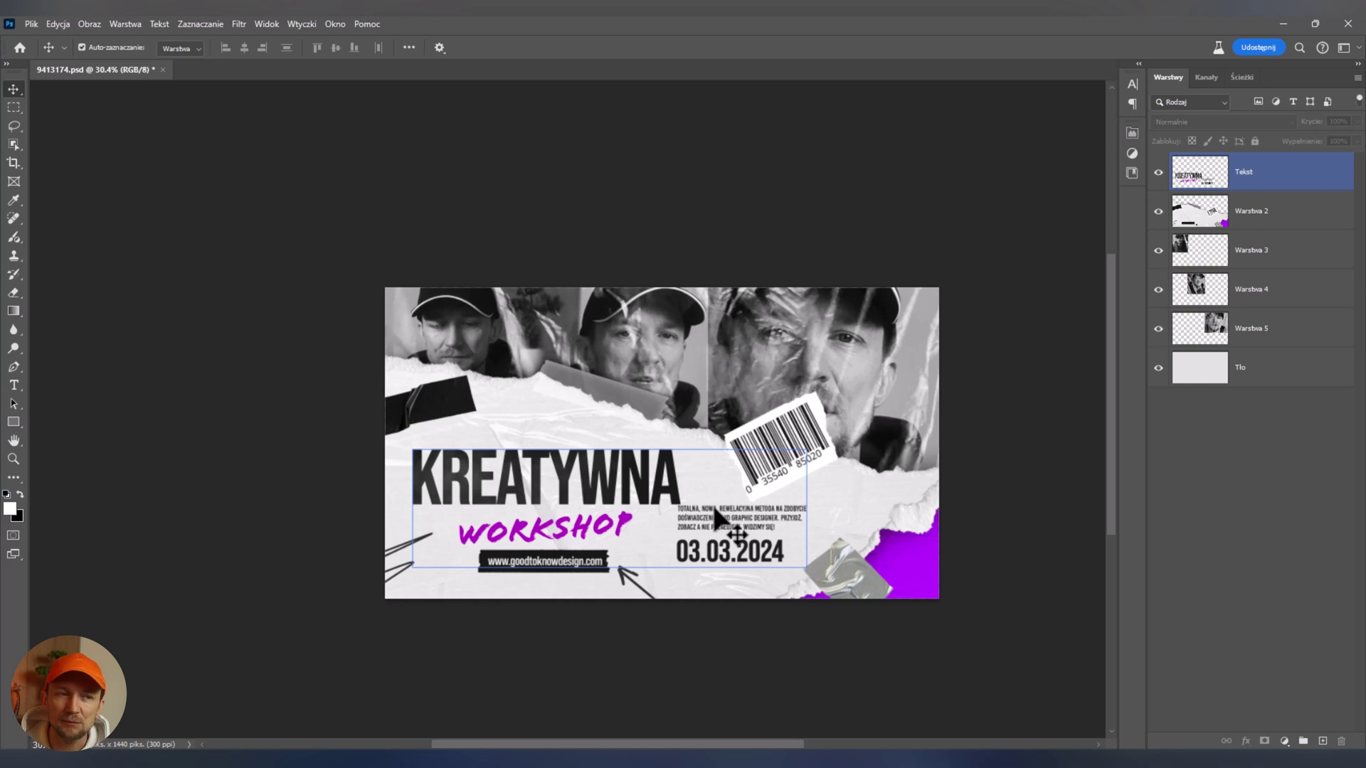
Select the Tekst layer at the small description text and compare its outline with Warstwa 2 at a smaller zoom
{"action": "mouse_move", "coordinate": [715, 518]}
{"action": "left_mouse_down"}
{"action": "mouse_move", "coordinate": [691, 505]}
{"action": "mouse_move", "coordinate": [776, 524]}
{"action": "mouse_move", "coordinate": [754, 491]}
{"action": "mouse_move", "coordinate": [740, 519]}
{"action": "left_mouse_up"}
{"action": "left_click", "coordinate": [740, 519], "text": "ctrl"}
{"action": "scroll", "coordinate": [740, 516], "scroll_direction": "down", "scroll_amount": 3}
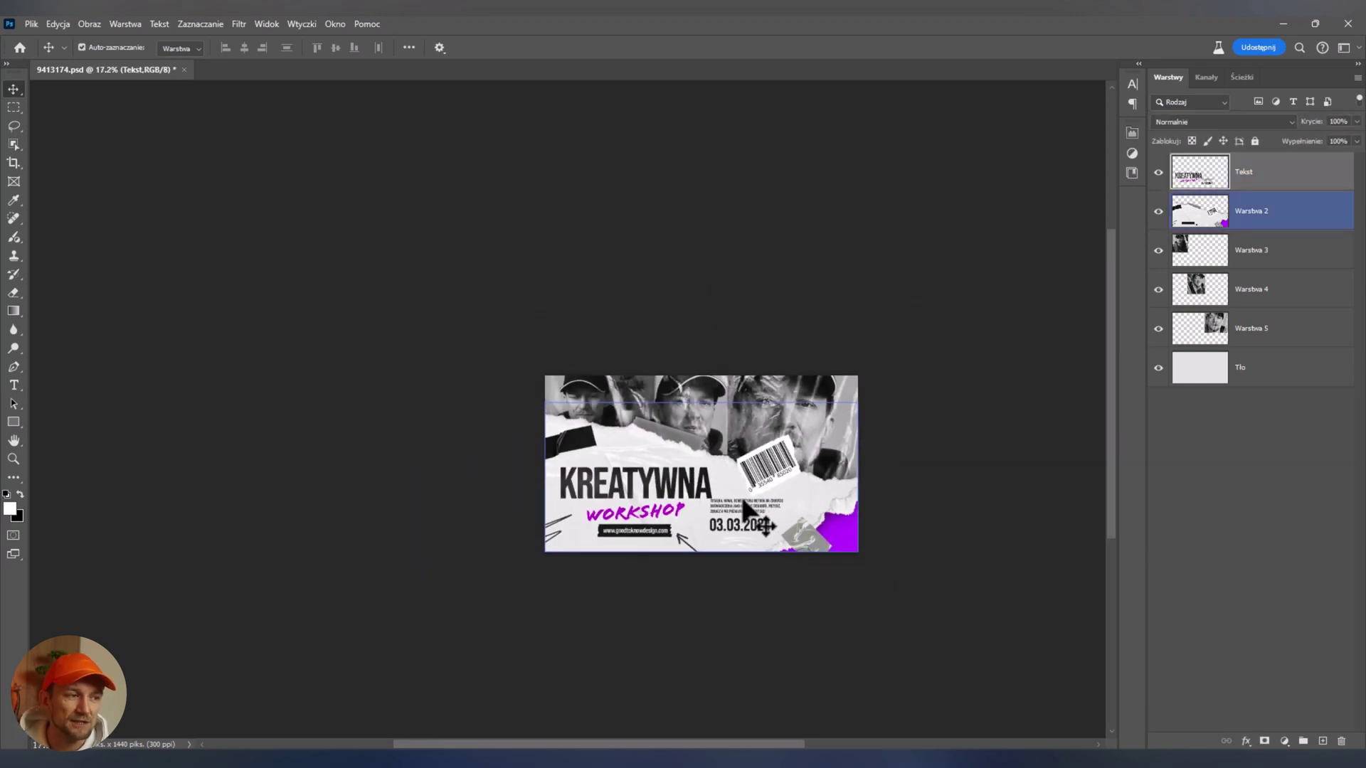
{"action": "left_click", "coordinate": [738, 503]}
{"action": "left_click", "coordinate": [738, 502]}
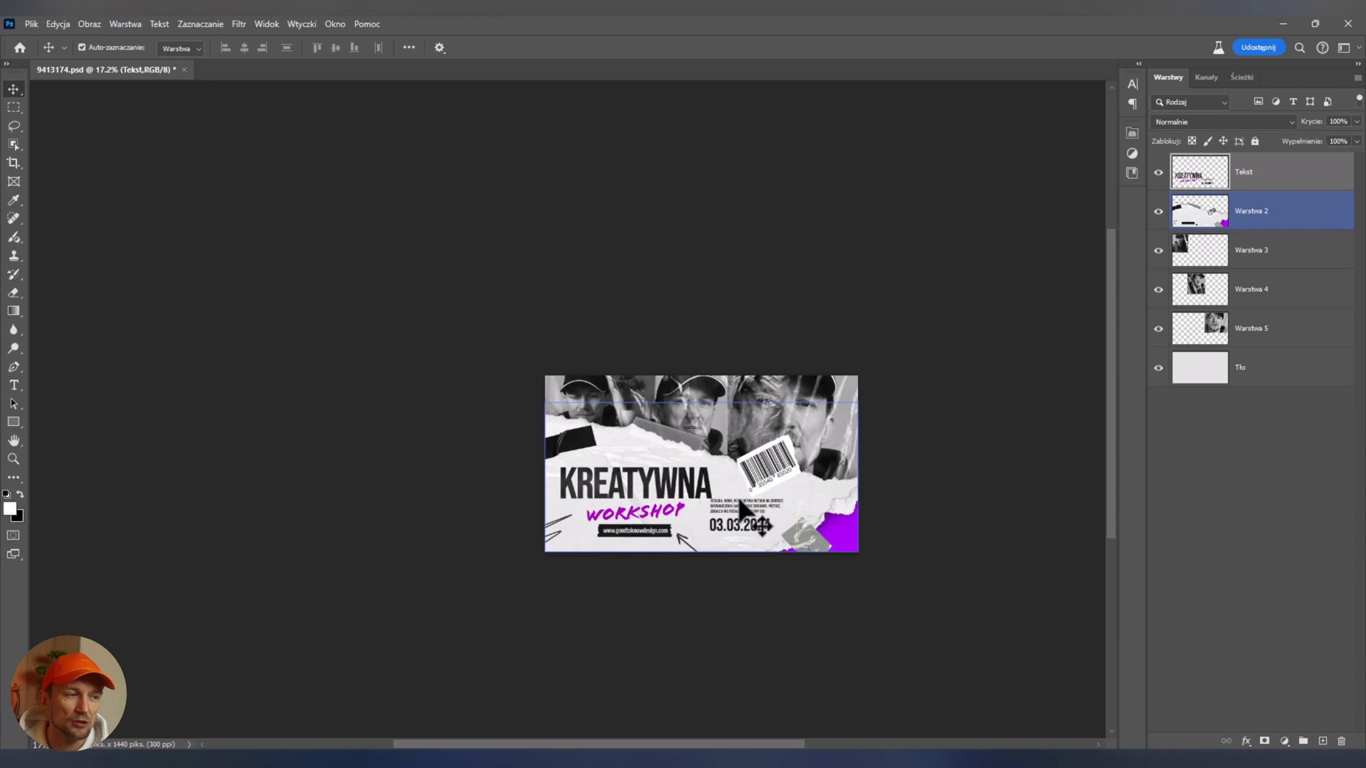
{"action": "left_click", "coordinate": [740, 504]}
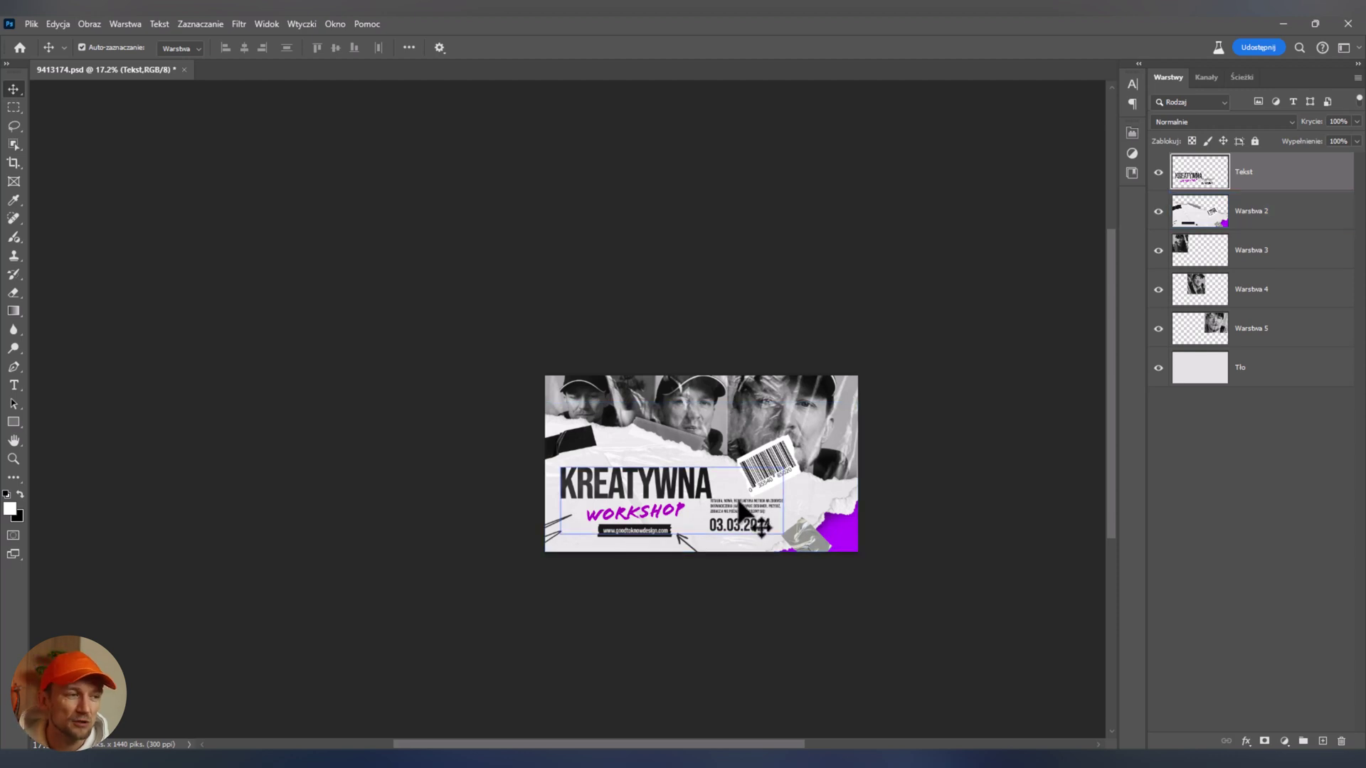
{"action": "scroll", "coordinate": [749, 506], "scroll_direction": "up", "scroll_amount": 4}
Check which layer is outlined for each photo, the grey tape, the torn paper and the WORKSHOP text
{"action": "left_click", "coordinate": [617, 318]}
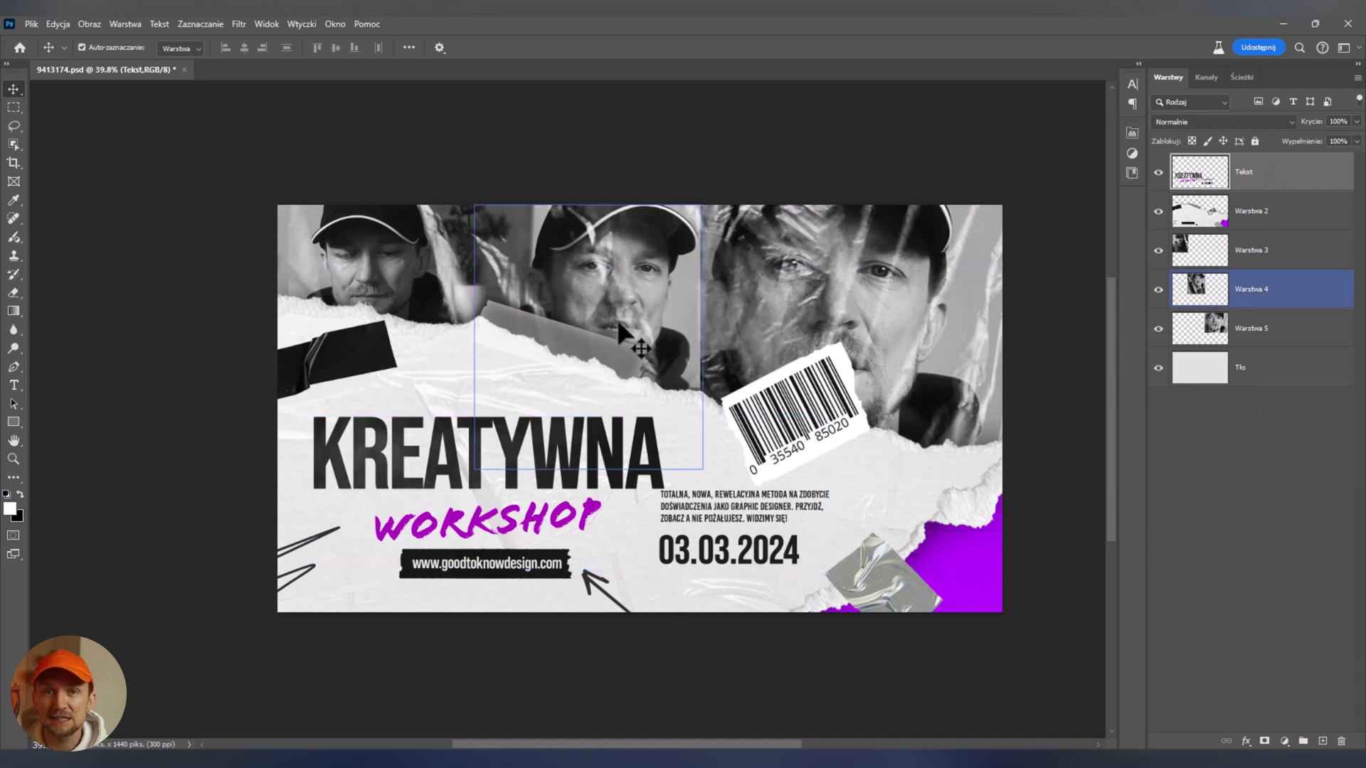
{"action": "left_click", "coordinate": [545, 381]}
{"action": "left_click", "coordinate": [647, 390]}
{"action": "left_click", "coordinate": [520, 331]}
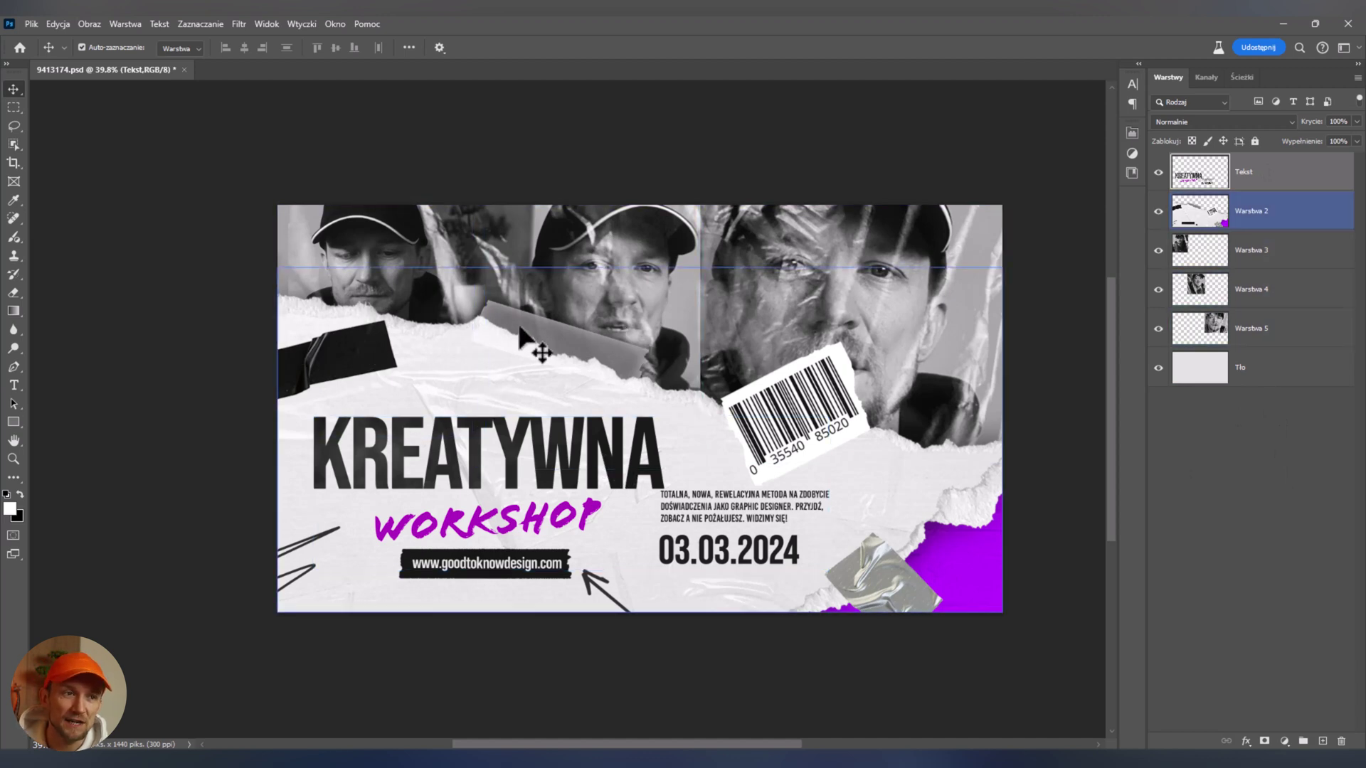
{"action": "left_click", "coordinate": [1253, 328]}
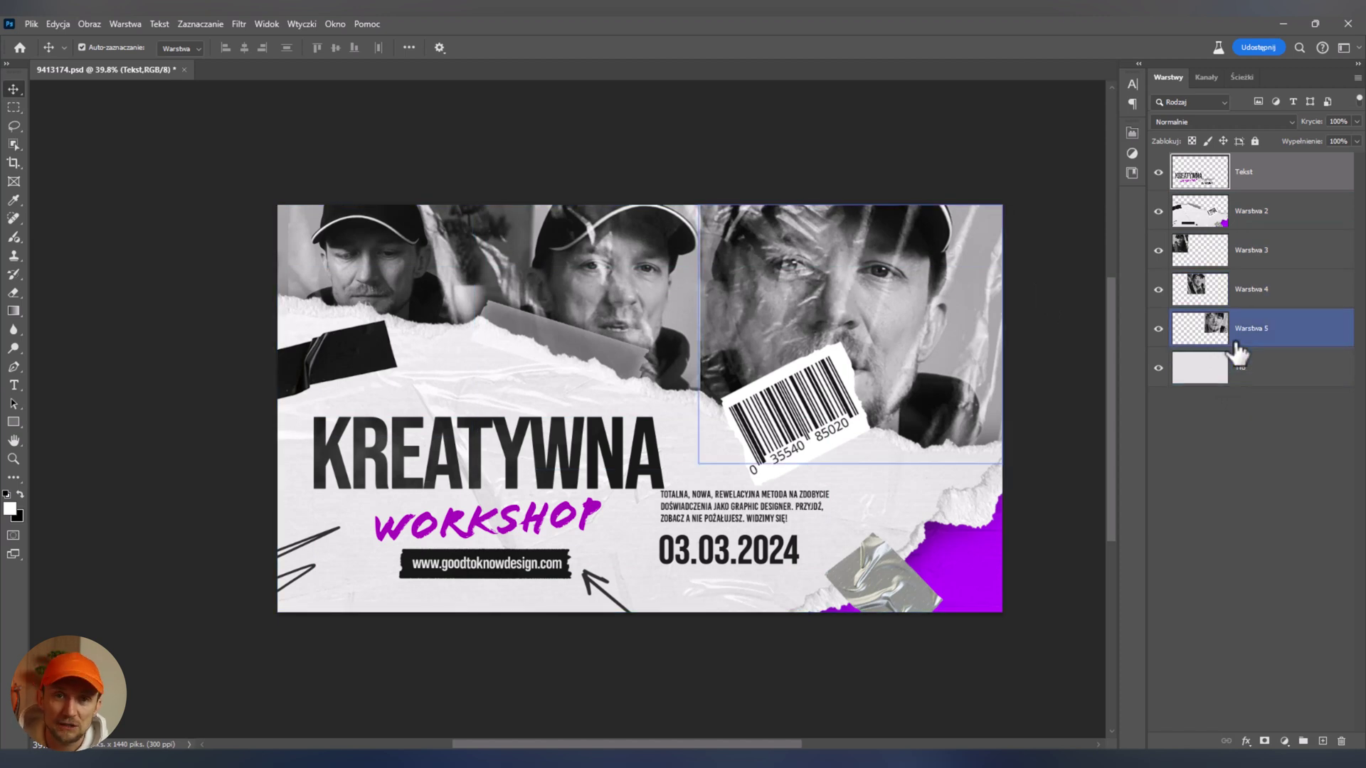
{"action": "left_click", "coordinate": [573, 518]}
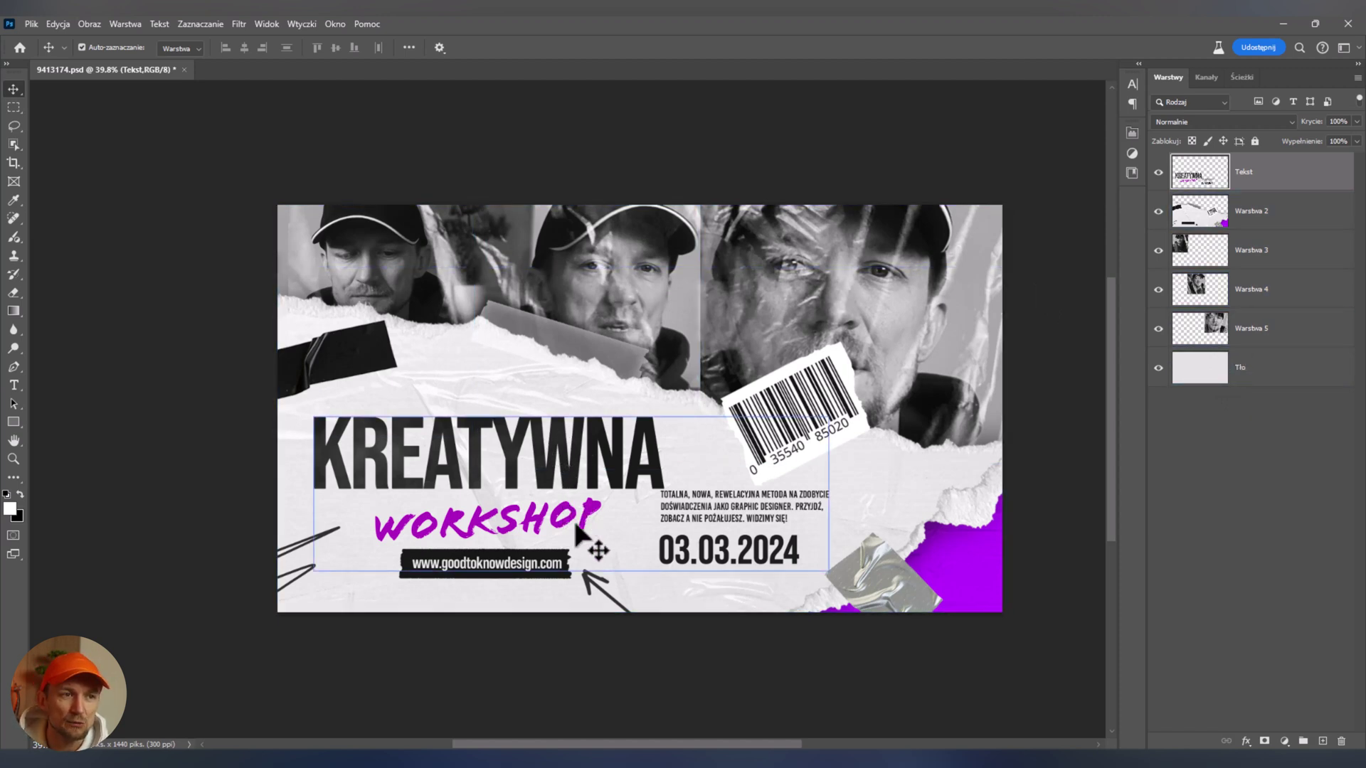
{"action": "left_click", "coordinate": [841, 294]}
{"action": "left_click", "coordinate": [683, 274]}
{"action": "left_click", "coordinate": [408, 257]}
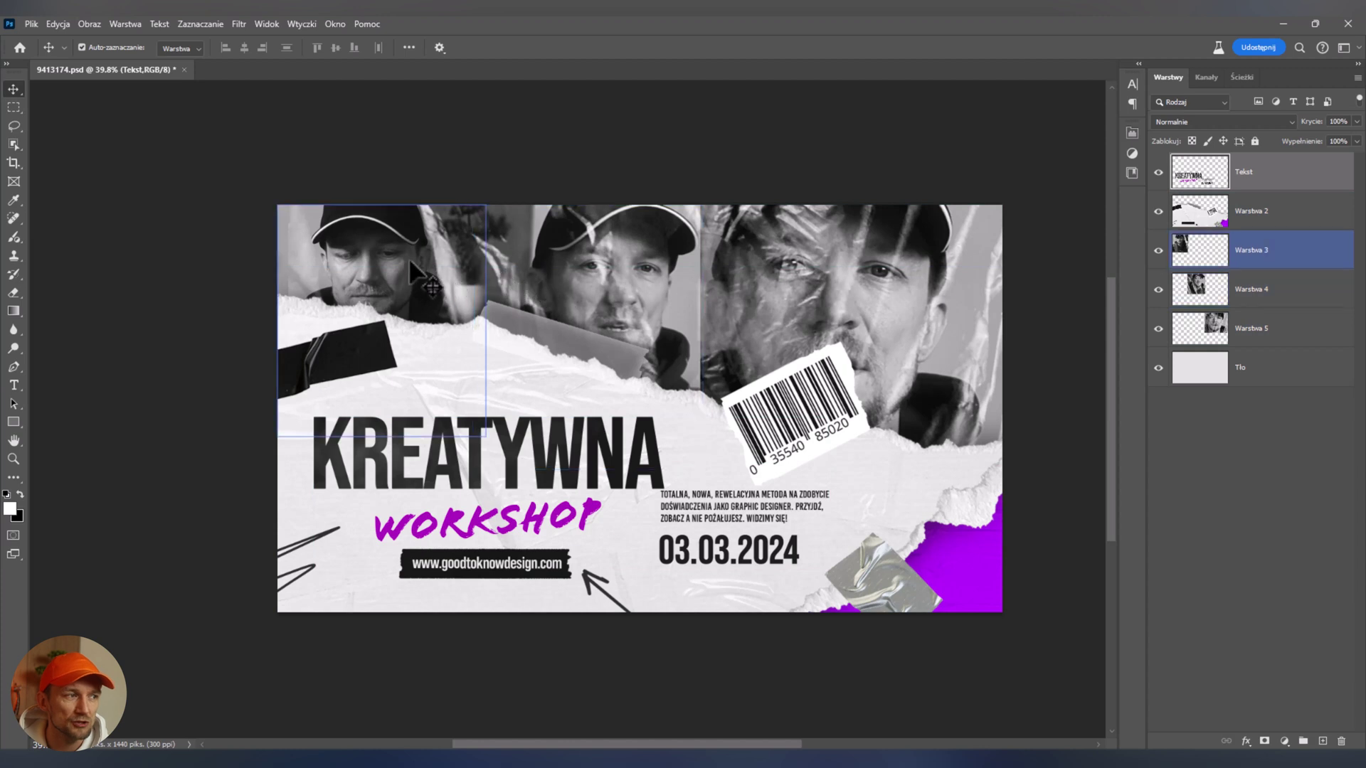
Select the middle photo layer, Warstwa 4, directly on the canvas and check the headline's outline
{"action": "mouse_move", "coordinate": [575, 253]}
{"action": "left_mouse_down"}
{"action": "mouse_move", "coordinate": [569, 313]}
{"action": "mouse_move", "coordinate": [564, 250]}
{"action": "left_mouse_up"}
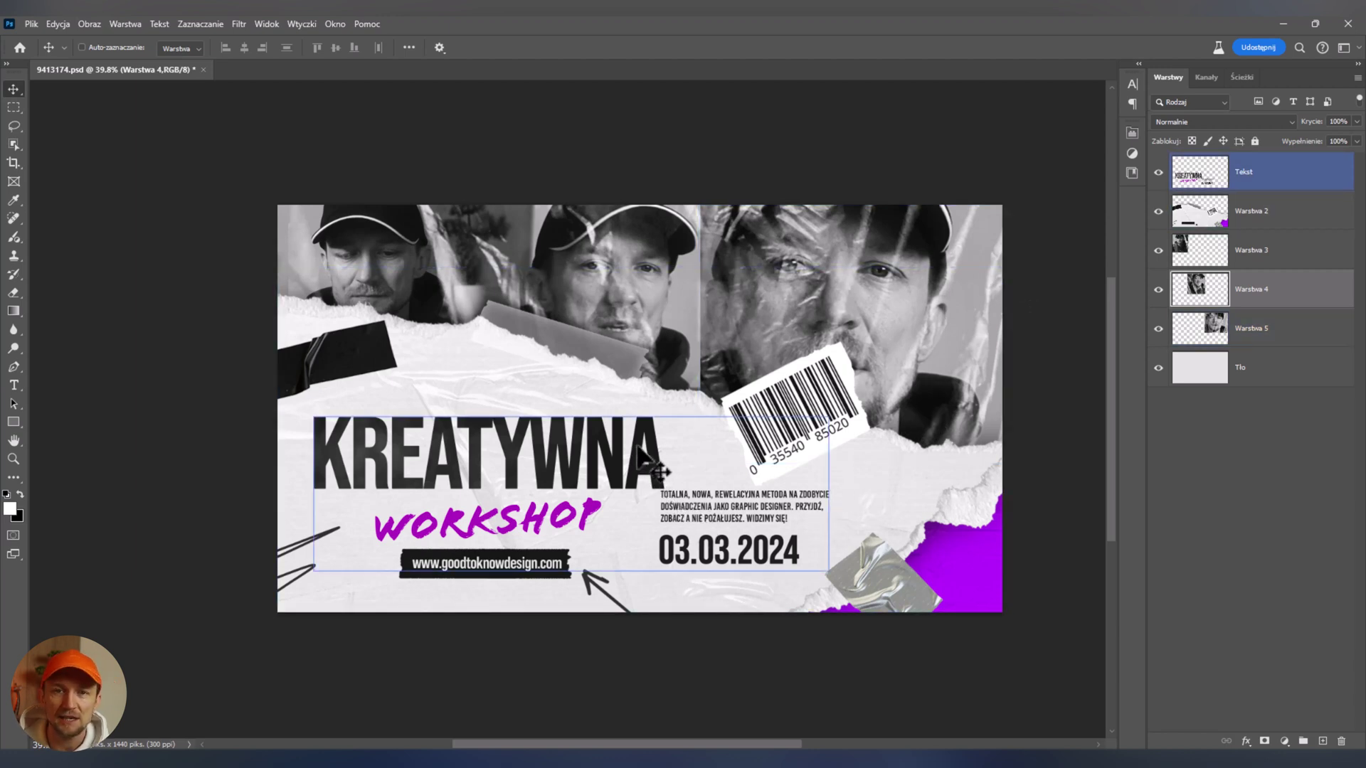
{"action": "mouse_move", "coordinate": [641, 455]}
{"action": "left_mouse_down"}
{"action": "mouse_move", "coordinate": [719, 505]}
{"action": "mouse_move", "coordinate": [676, 498]}
{"action": "mouse_move", "coordinate": [653, 451]}
{"action": "left_mouse_up"}
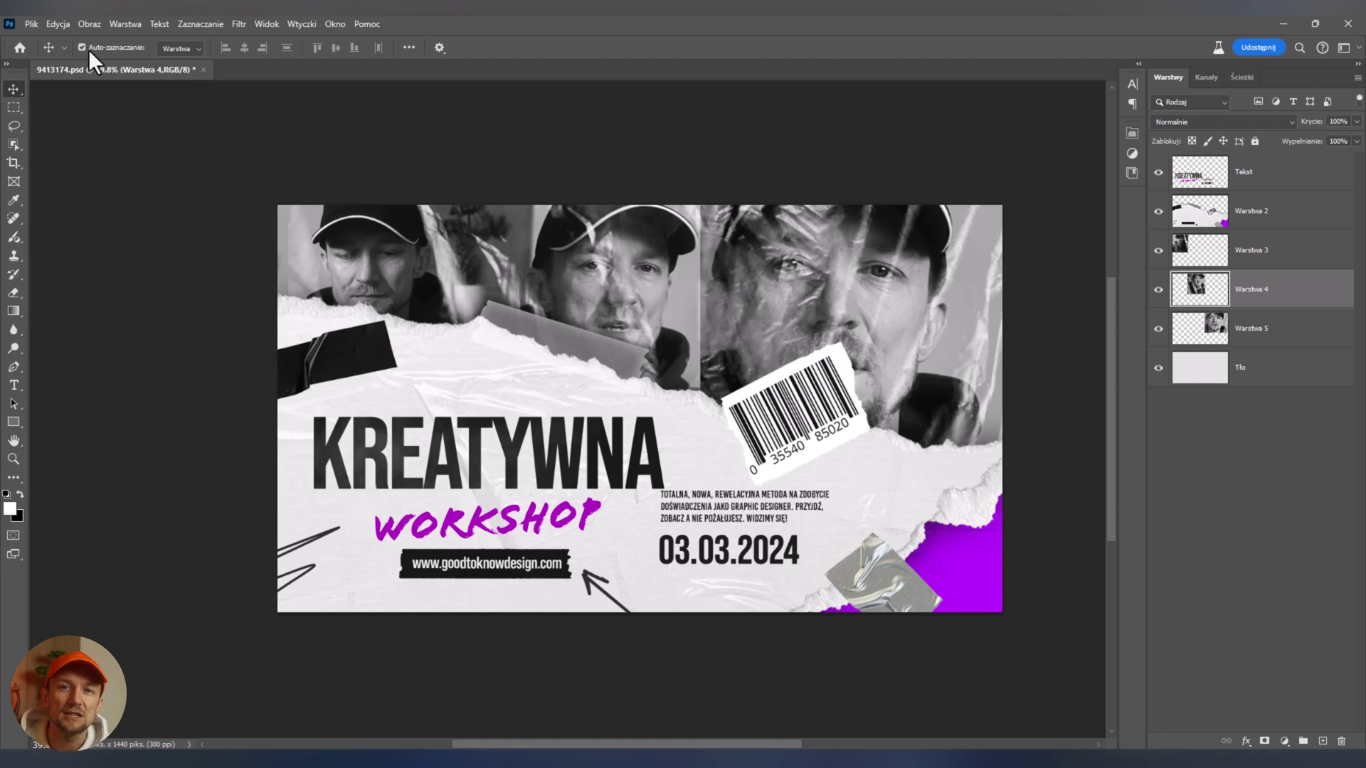
{"action": "left_click", "coordinate": [374, 253]}
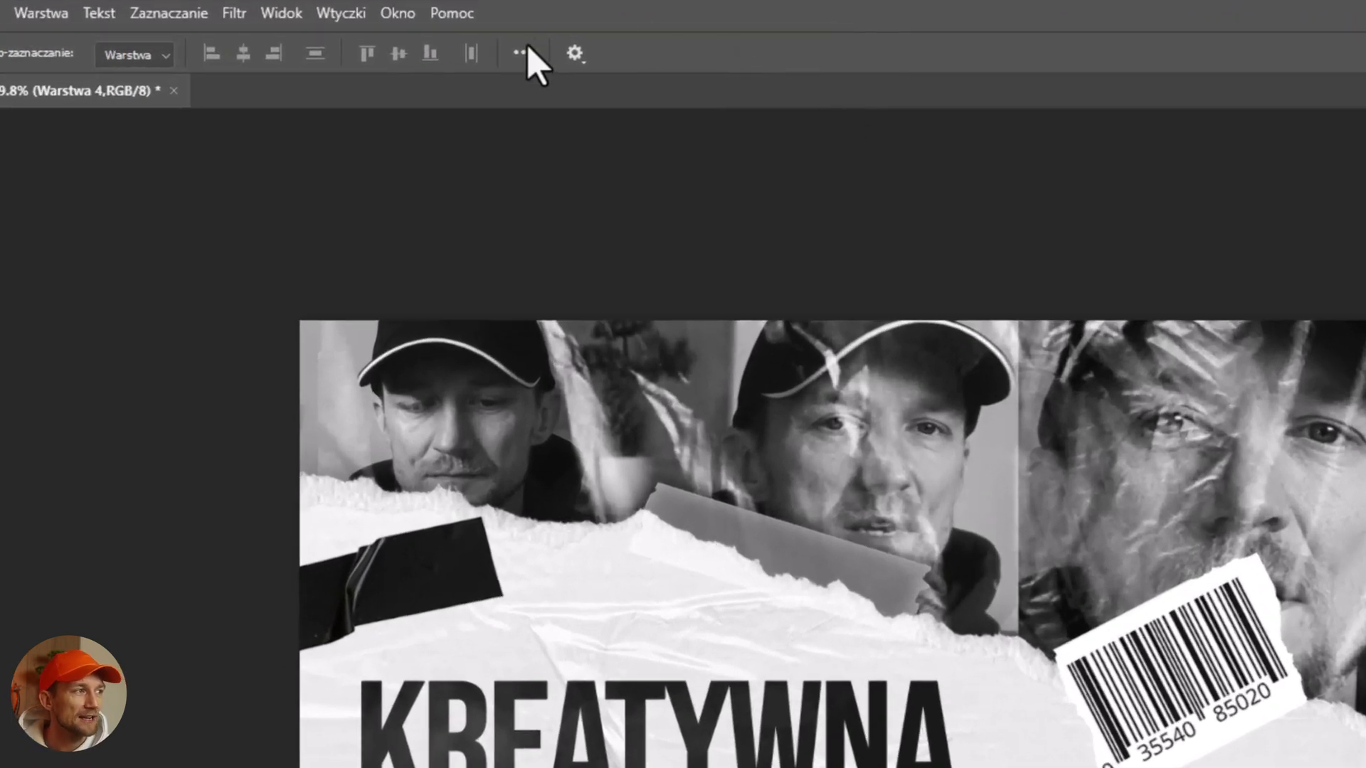
Review the Move tool's additional display options for layer outlines and group expansion
{"action": "left_click", "coordinate": [575, 53]}
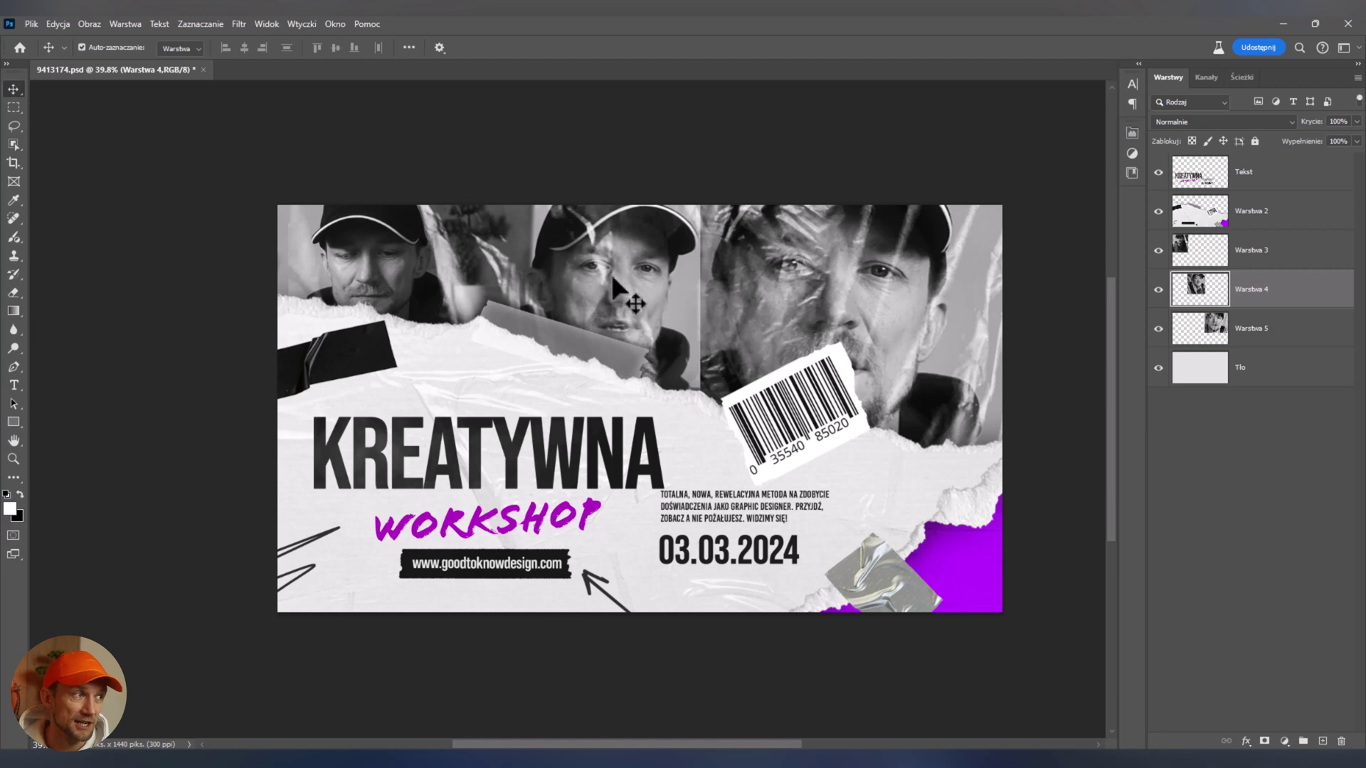
{"action": "left_click", "coordinate": [439, 47]}
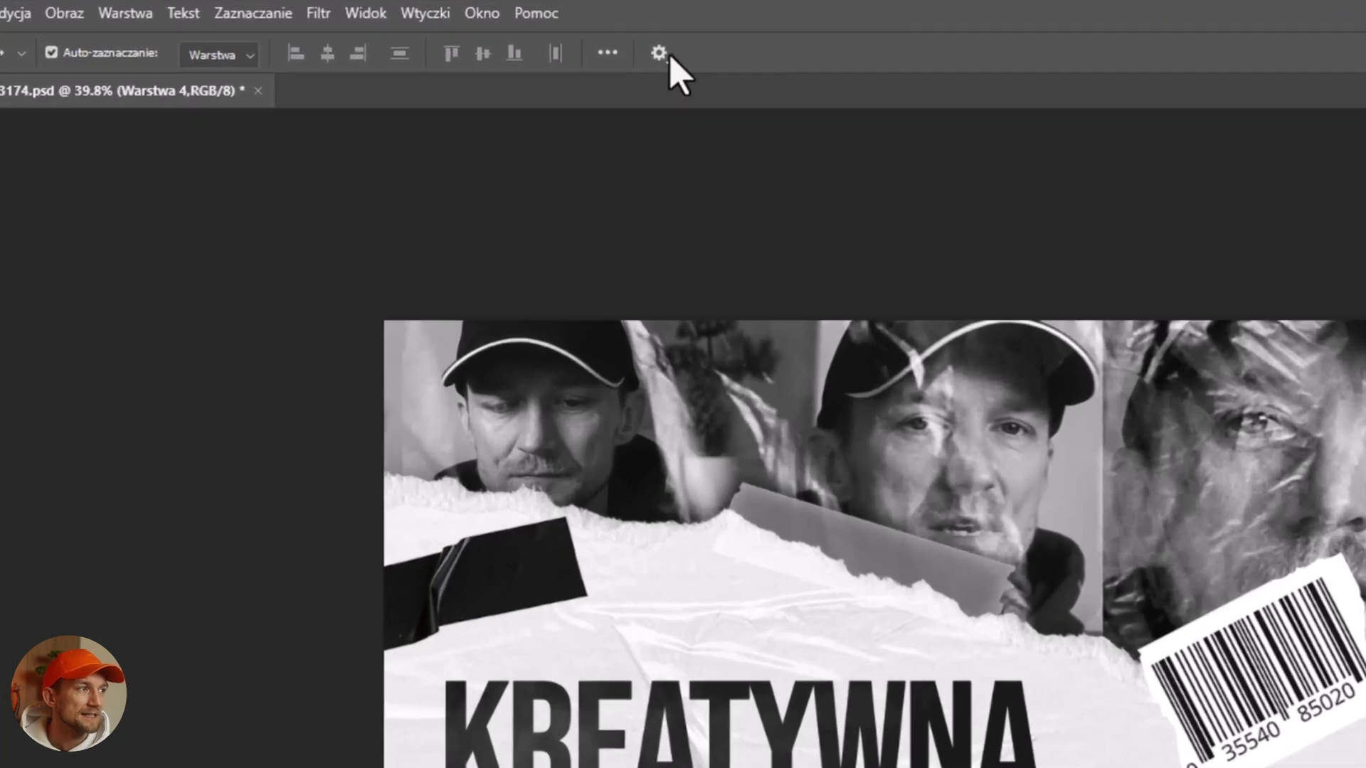
{"action": "left_click", "coordinate": [668, 58]}
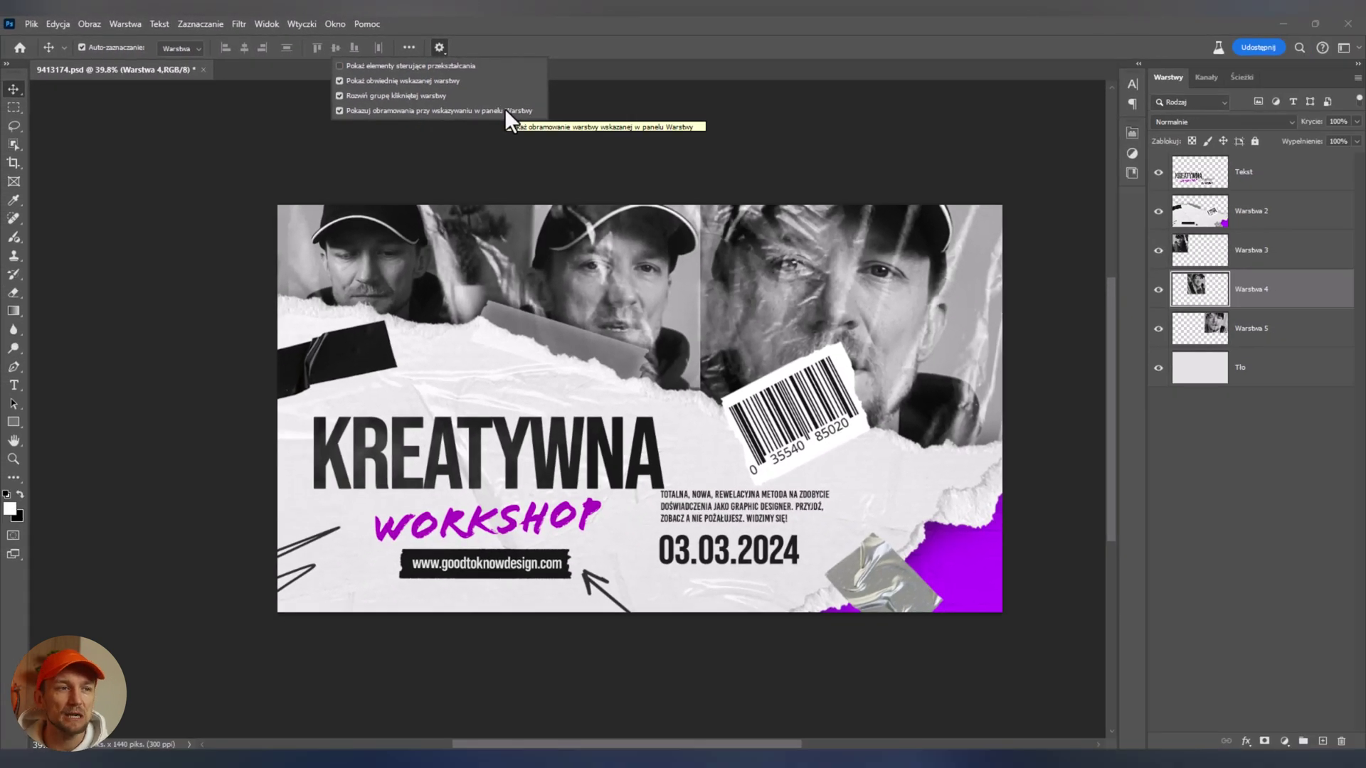
Check how the Move tool's border display option outlines the photo layers on the canvas from the layer list
{"action": "left_click", "coordinate": [1210, 292]}
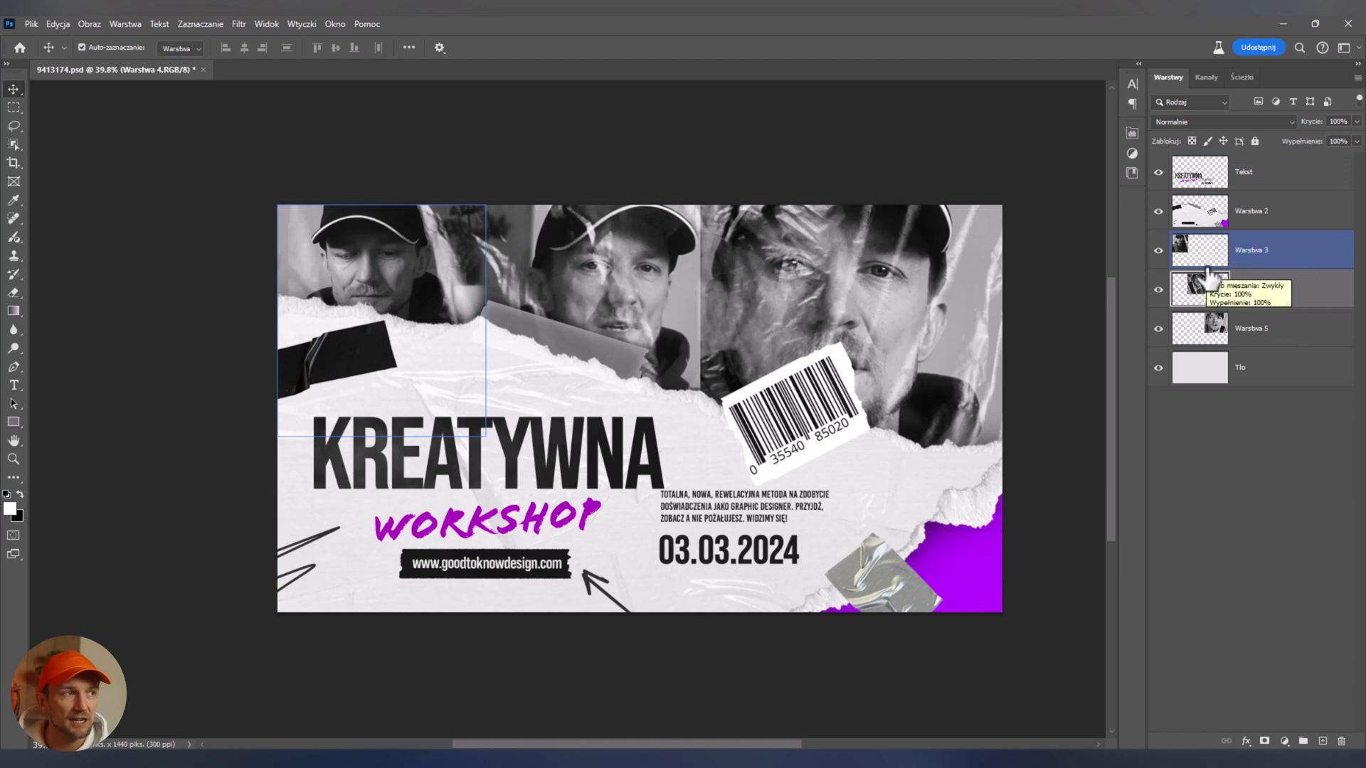
{"action": "left_click", "coordinate": [439, 47]}
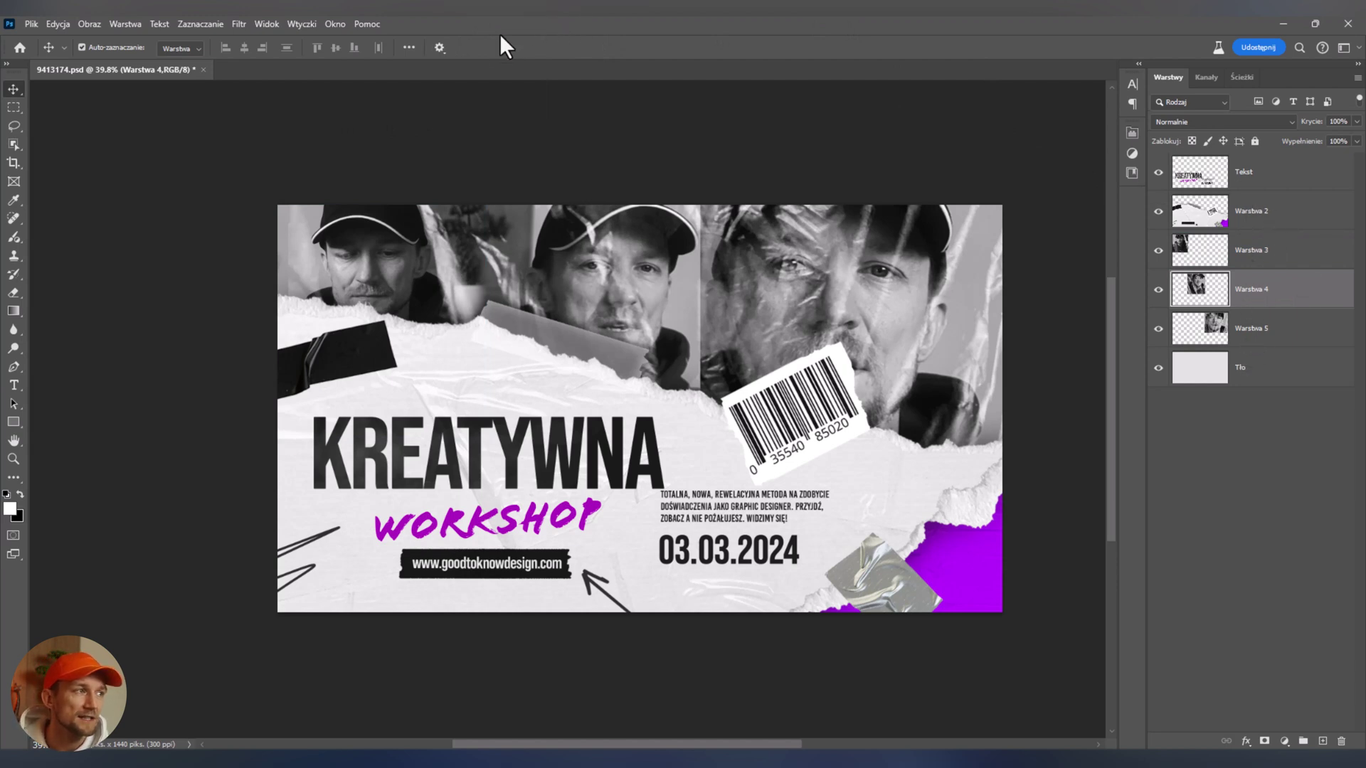
{"action": "left_click", "coordinate": [440, 47]}
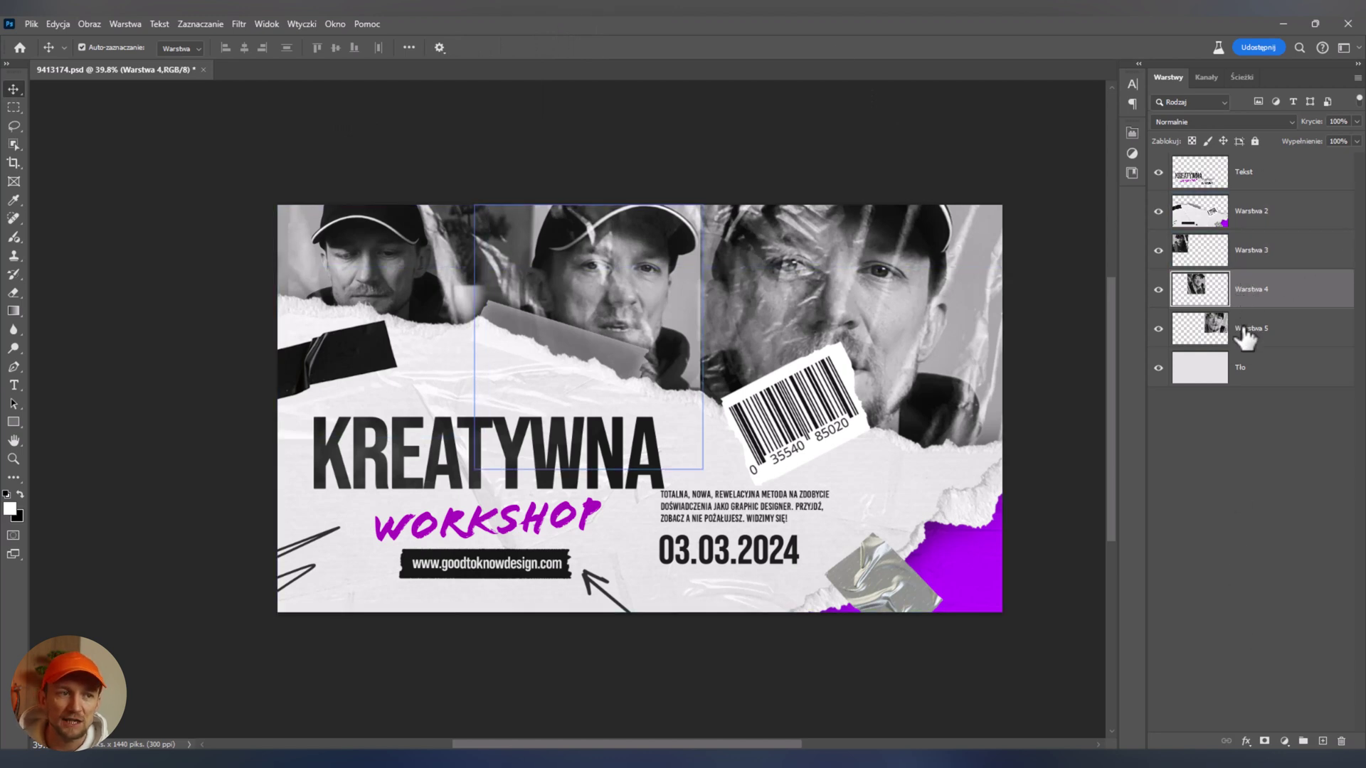
{"action": "left_click_drag", "start_coordinate": [1249, 299], "coordinate": [1252, 263]}
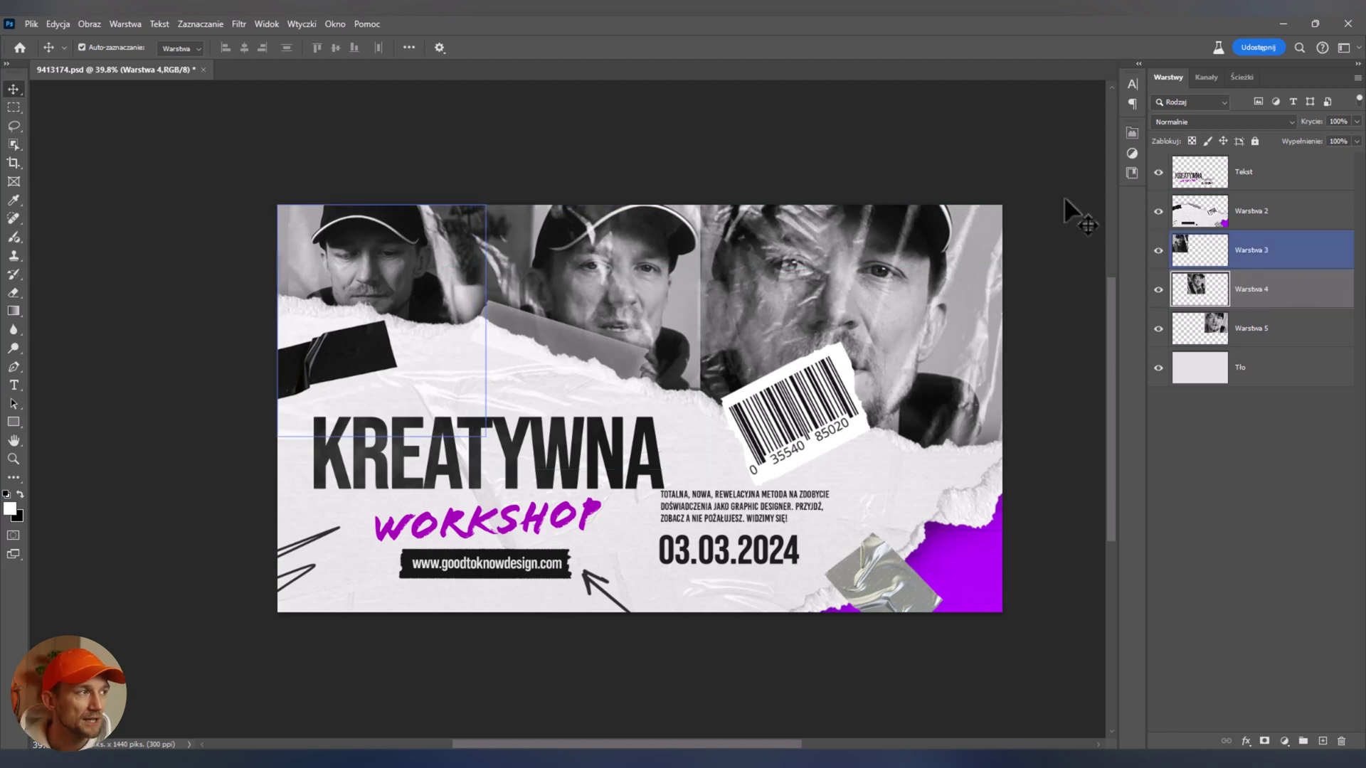
{"action": "left_click", "coordinate": [439, 47]}
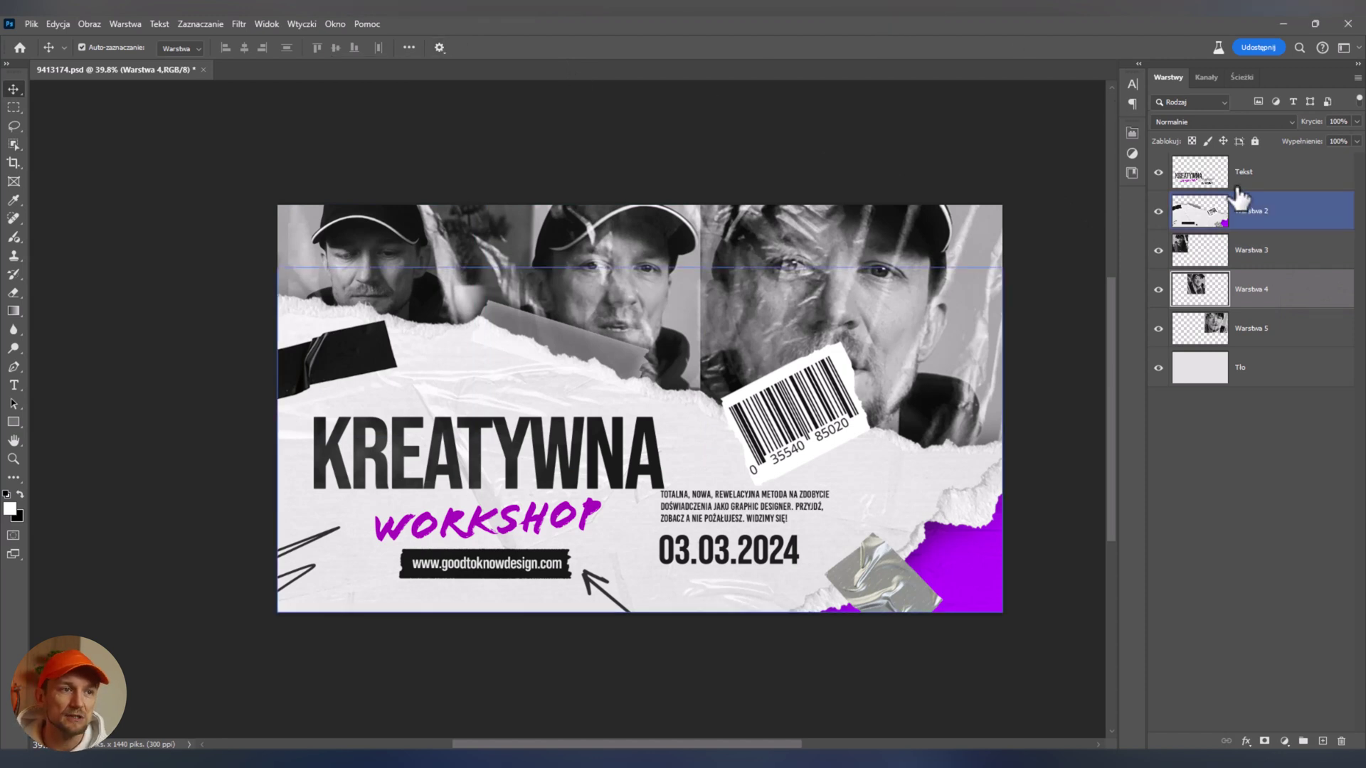
Group the three photo layers, Warstwa 3, Warstwa 4 and Warstwa 5
{"action": "left_click", "coordinate": [1266, 173]}
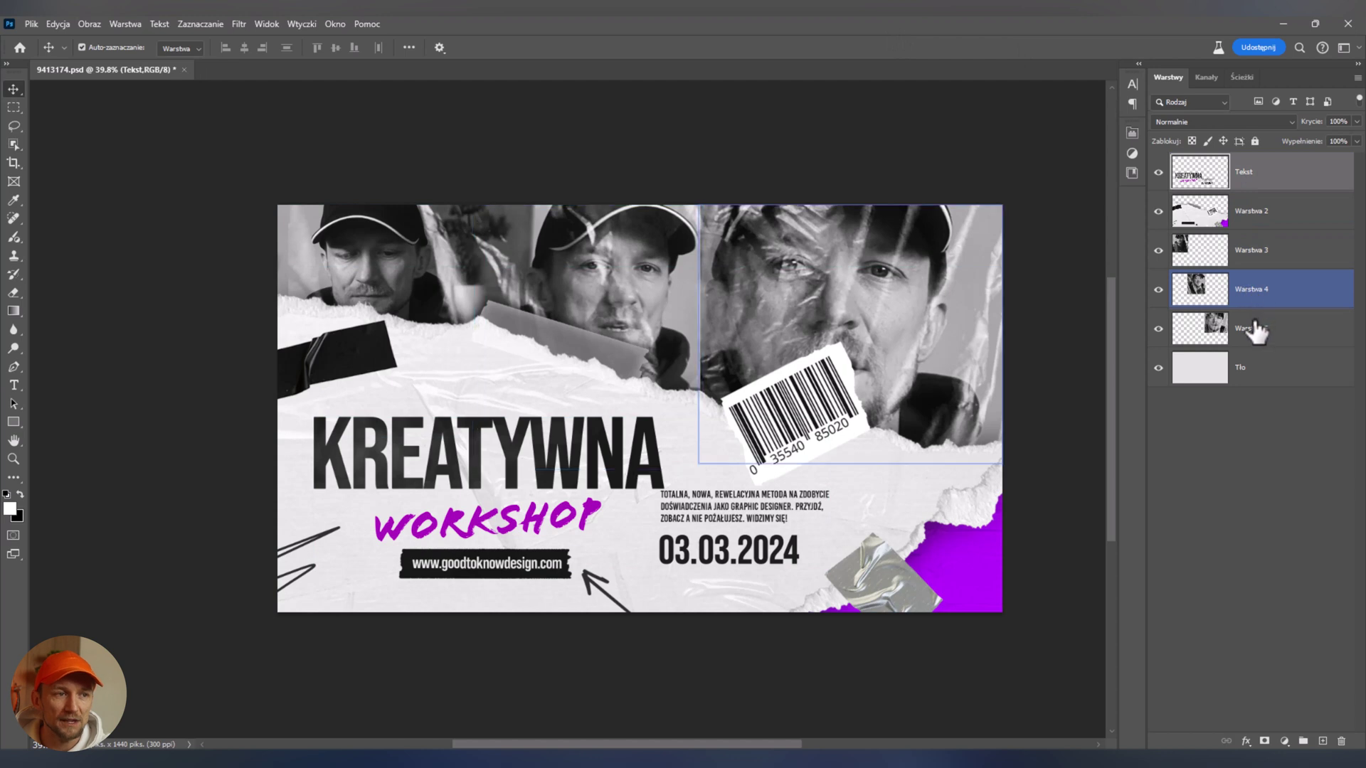
{"action": "left_click", "coordinate": [1247, 334]}
{"action": "left_click", "coordinate": [1258, 269], "text": "shift"}
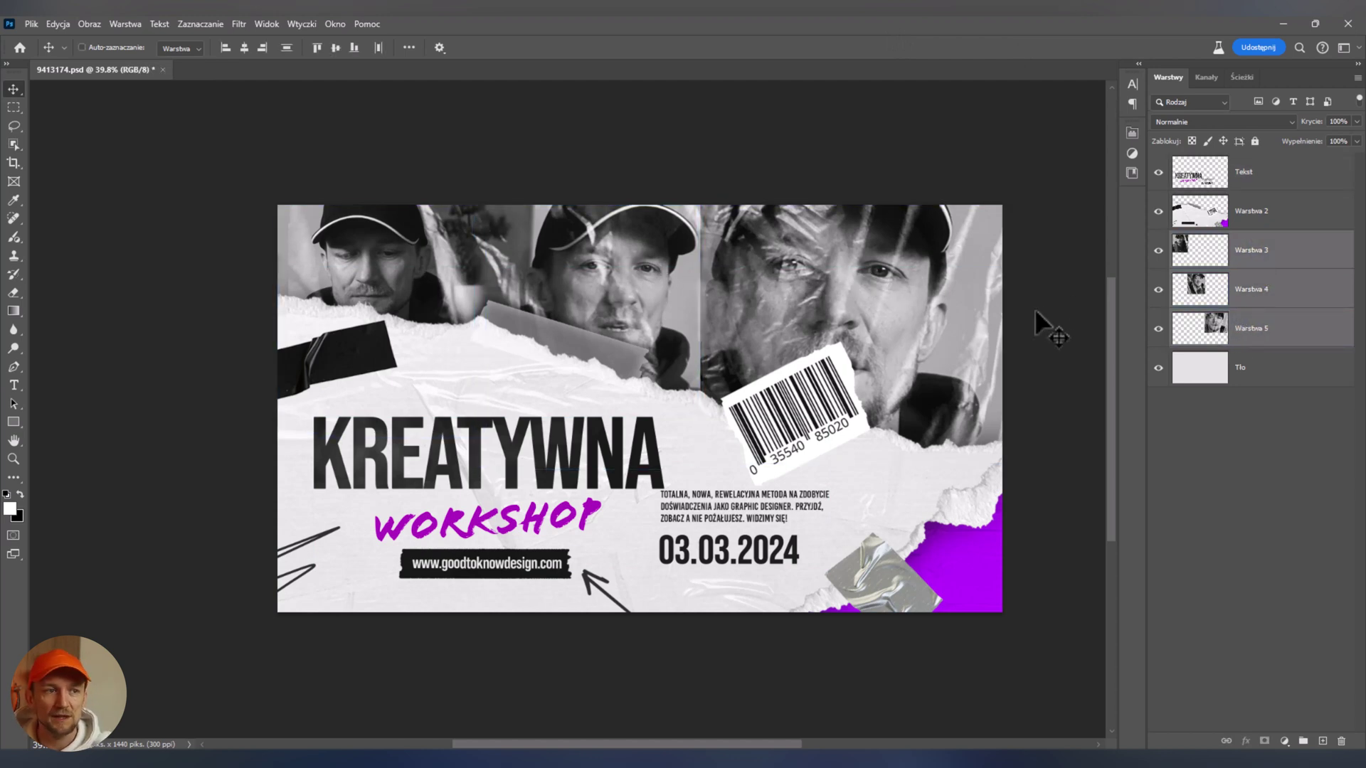
{"action": "left_click", "coordinate": [1277, 265]}
{"action": "left_click", "coordinate": [1270, 333], "text": "shift"}
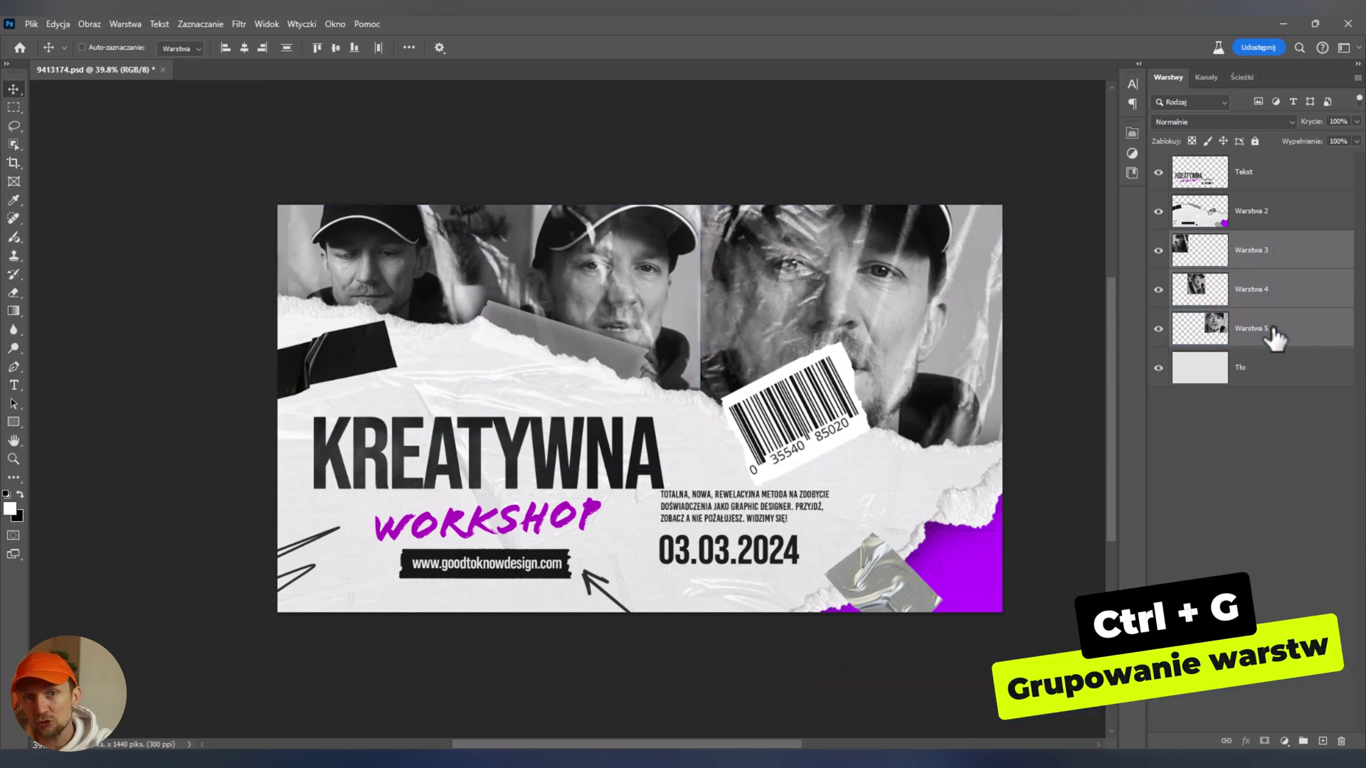
{"action": "key", "text": "ctrl+g"}
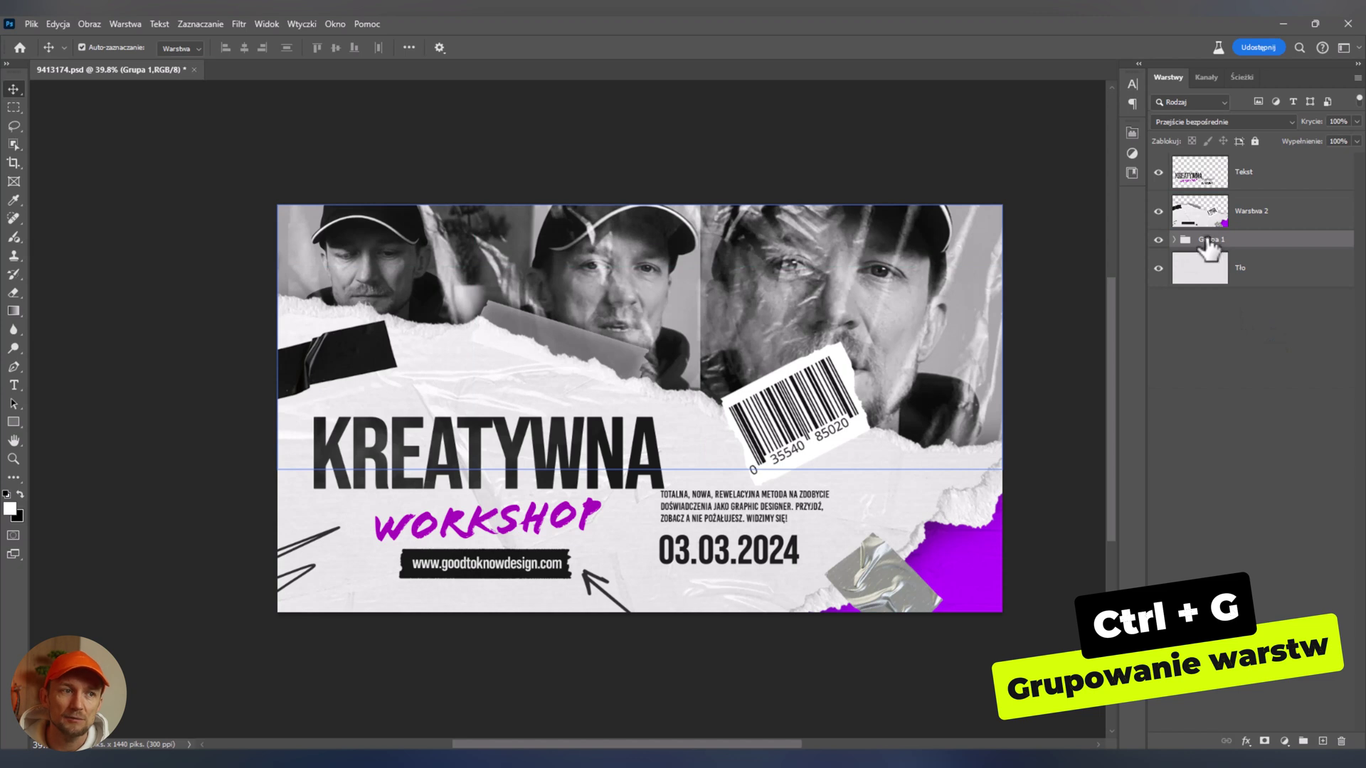
Test canvas selection with the photo group collapsed by picking the headline, the torn paper and the photos
{"action": "left_click", "coordinate": [439, 47]}
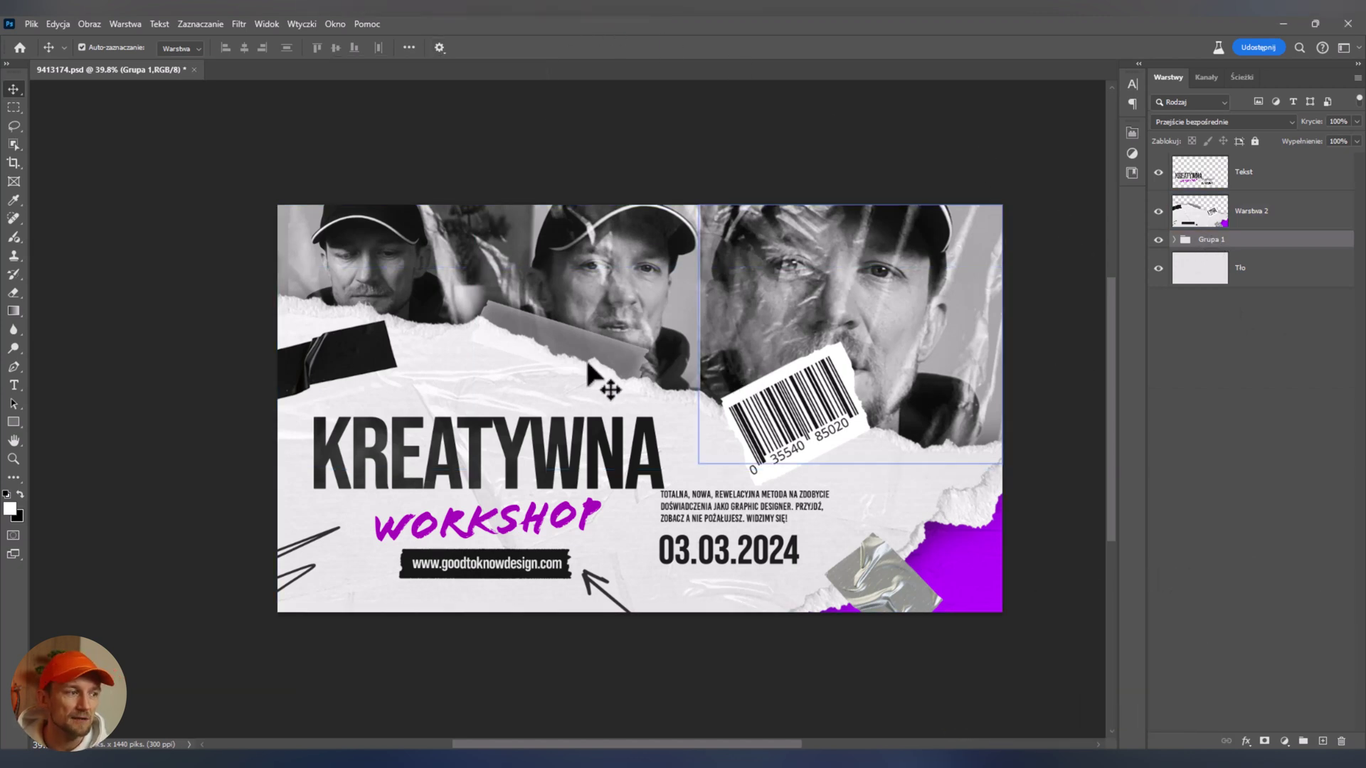
{"action": "left_click", "coordinate": [577, 469]}
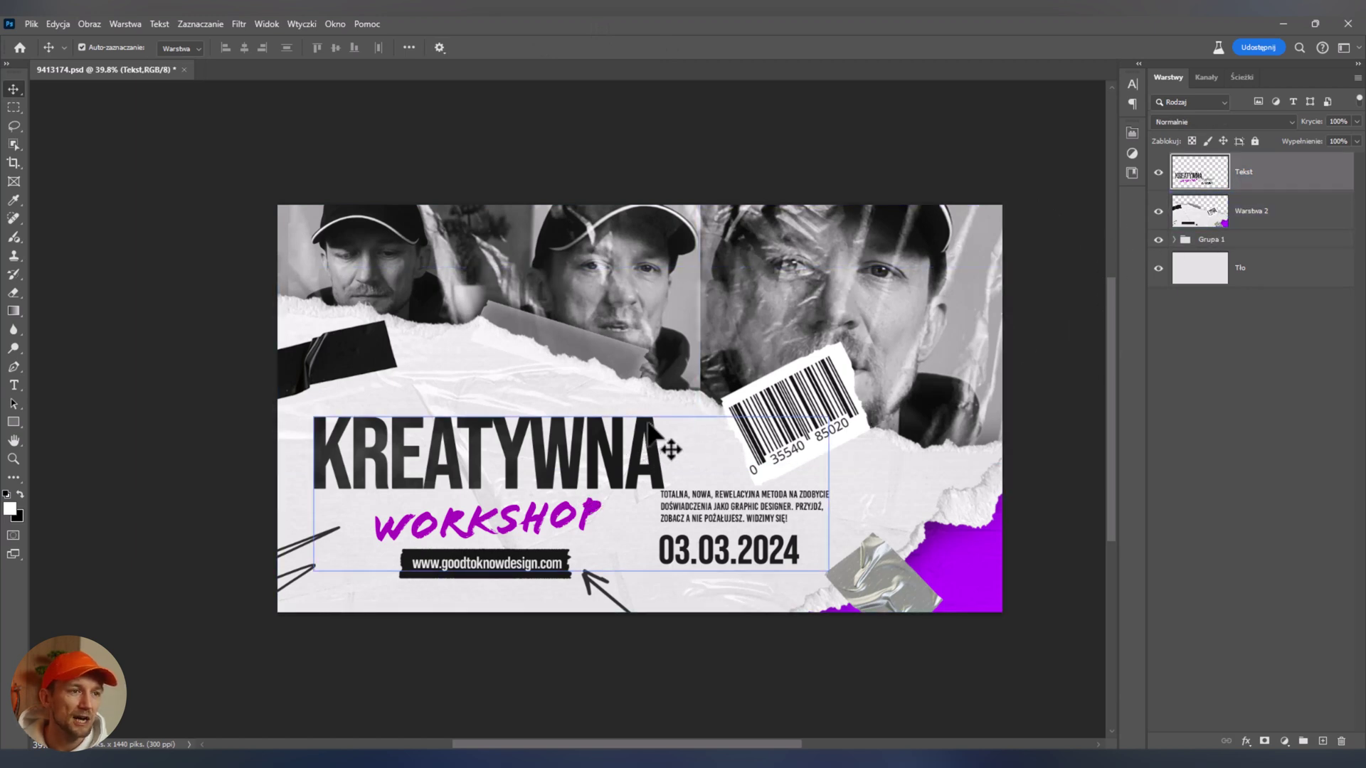
{"action": "left_click", "coordinate": [900, 485]}
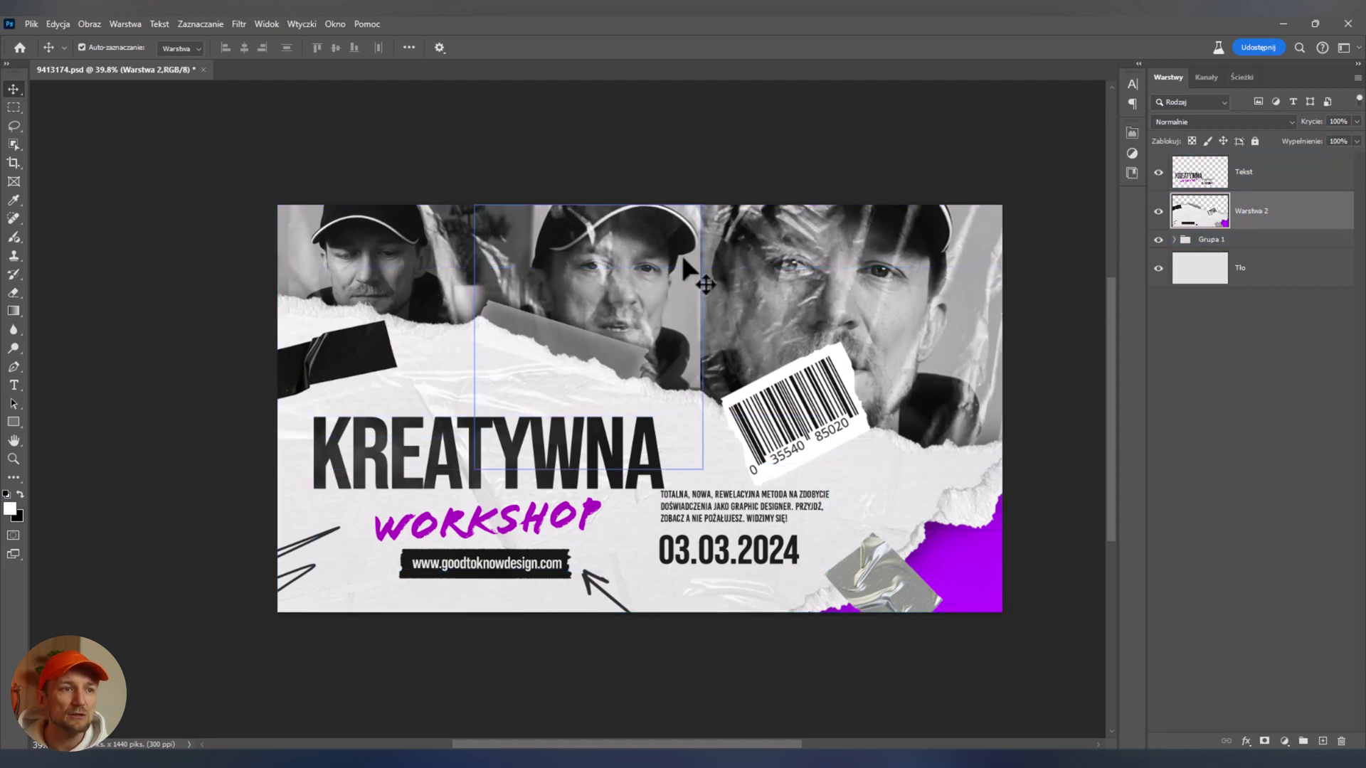
{"action": "left_click", "coordinate": [822, 261]}
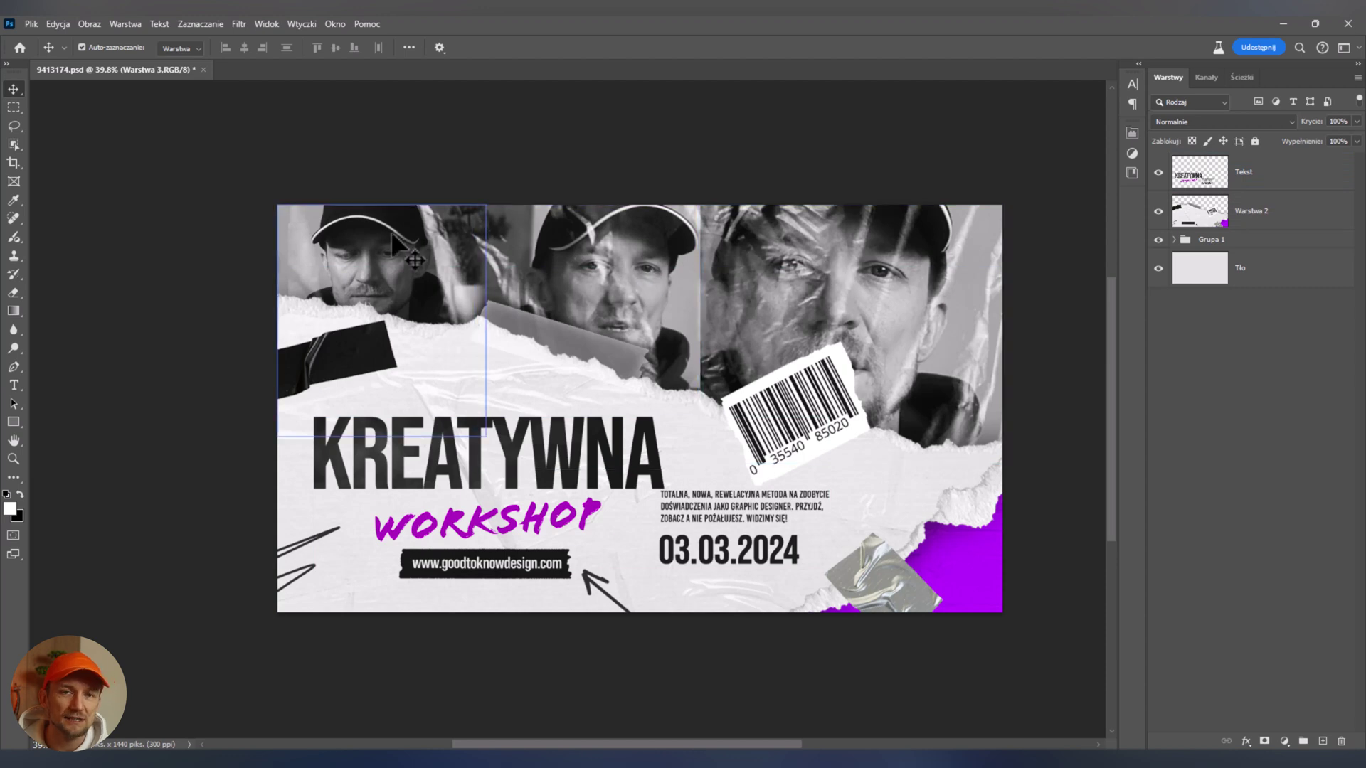
{"action": "left_click", "coordinate": [557, 244]}
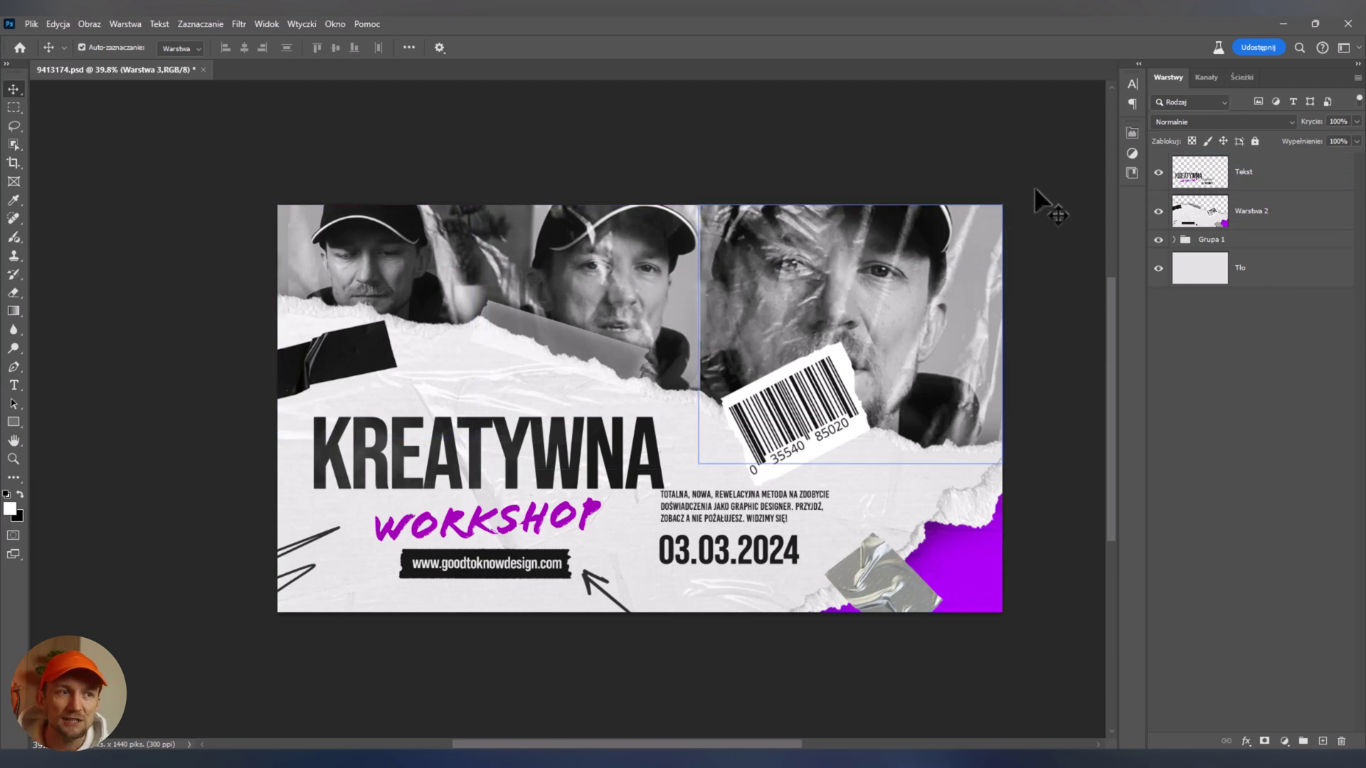
Expand Grupa 1 and check which of its layers is selected for each photo on the canvas
{"action": "left_click", "coordinate": [1174, 240]}
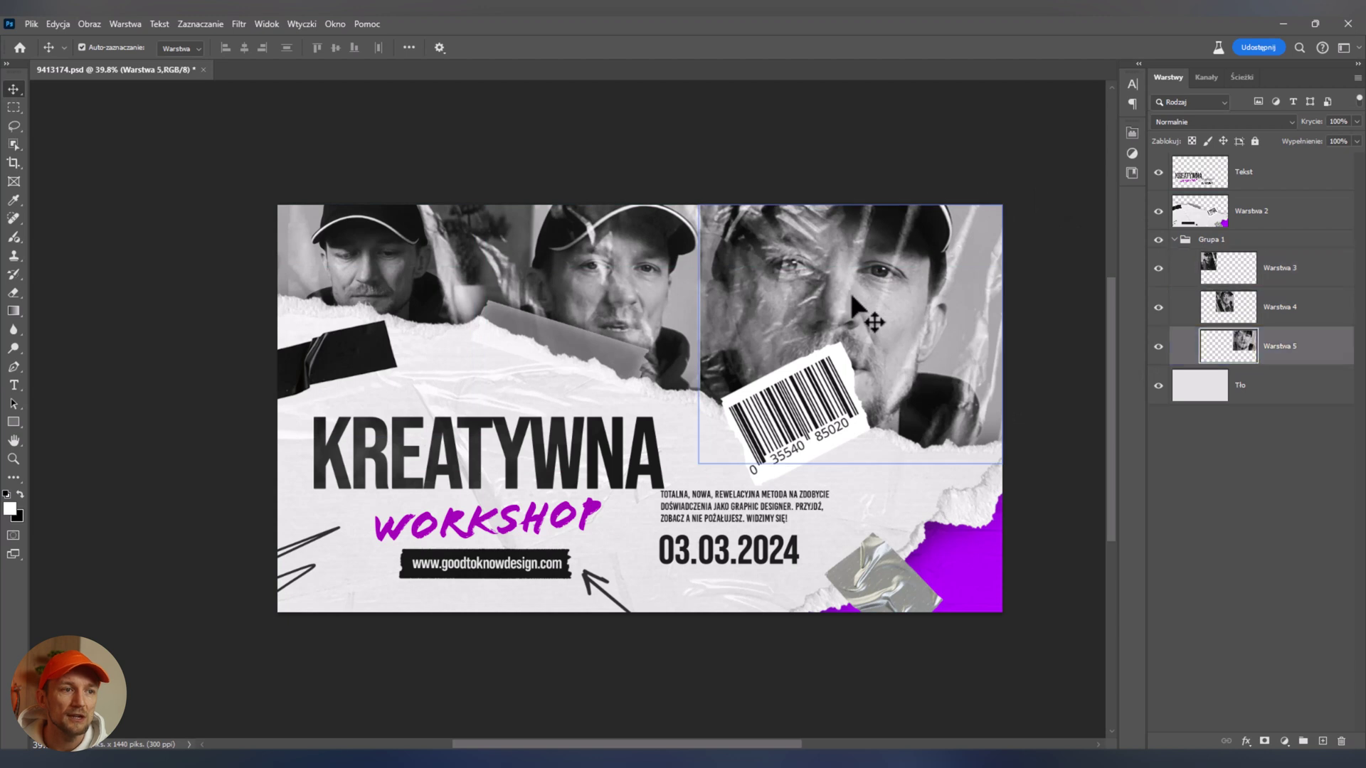
{"action": "left_click", "coordinate": [1174, 240]}
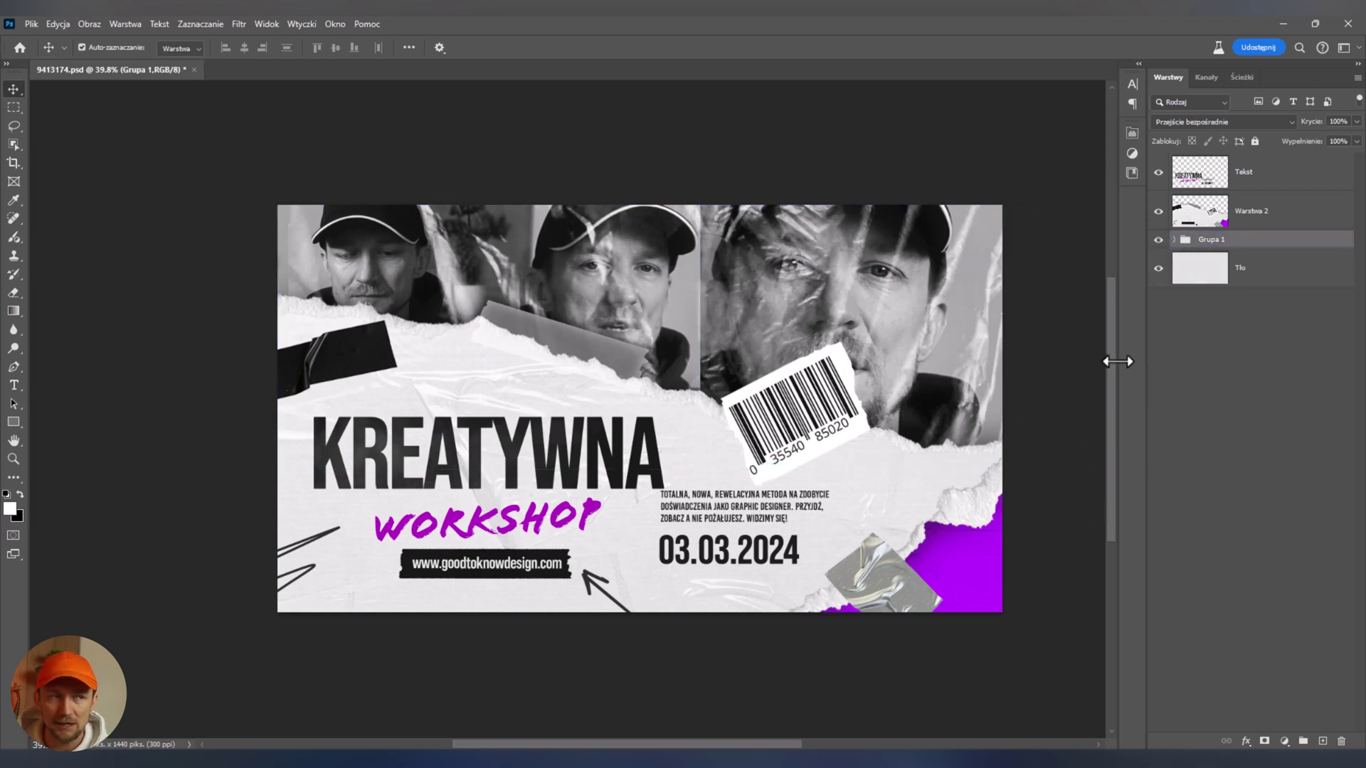
{"action": "left_click", "coordinate": [1174, 240]}
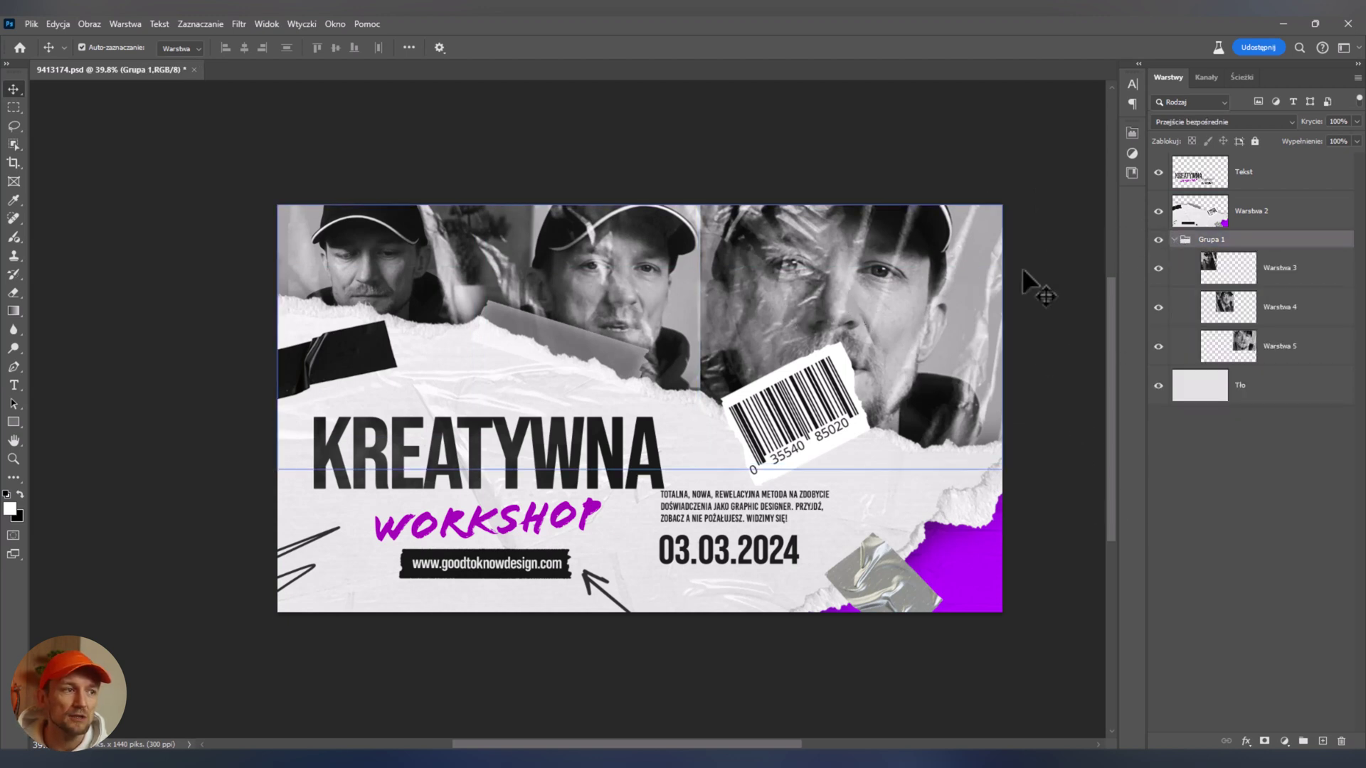
{"action": "left_click", "coordinate": [791, 277]}
{"action": "left_click", "coordinate": [622, 254]}
{"action": "left_click", "coordinate": [457, 237]}
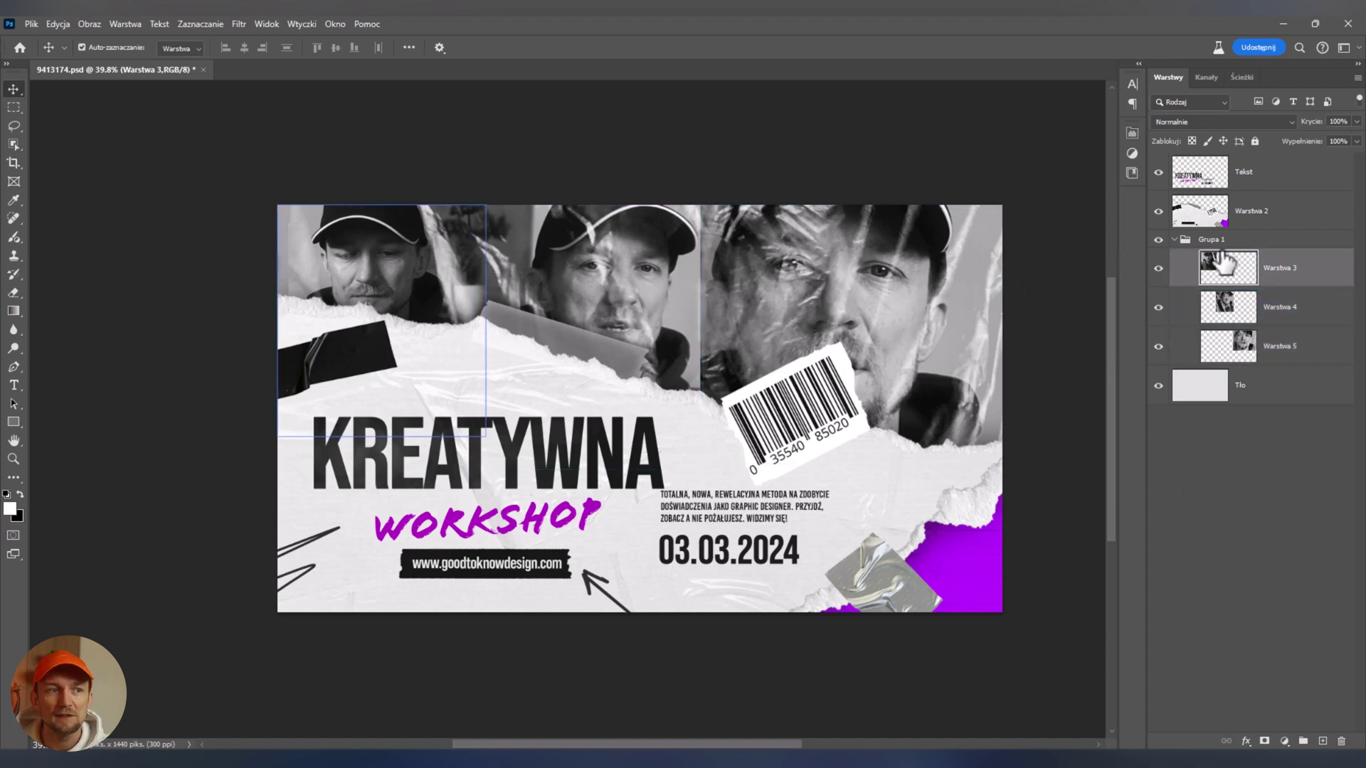
With Grupa 1 collapsed and expansion of the clicked layer's group enabled, select the middle photo, Warstwa 4, on the canvas
{"action": "left_click", "coordinate": [1174, 241]}
{"action": "left_click", "coordinate": [439, 47]}
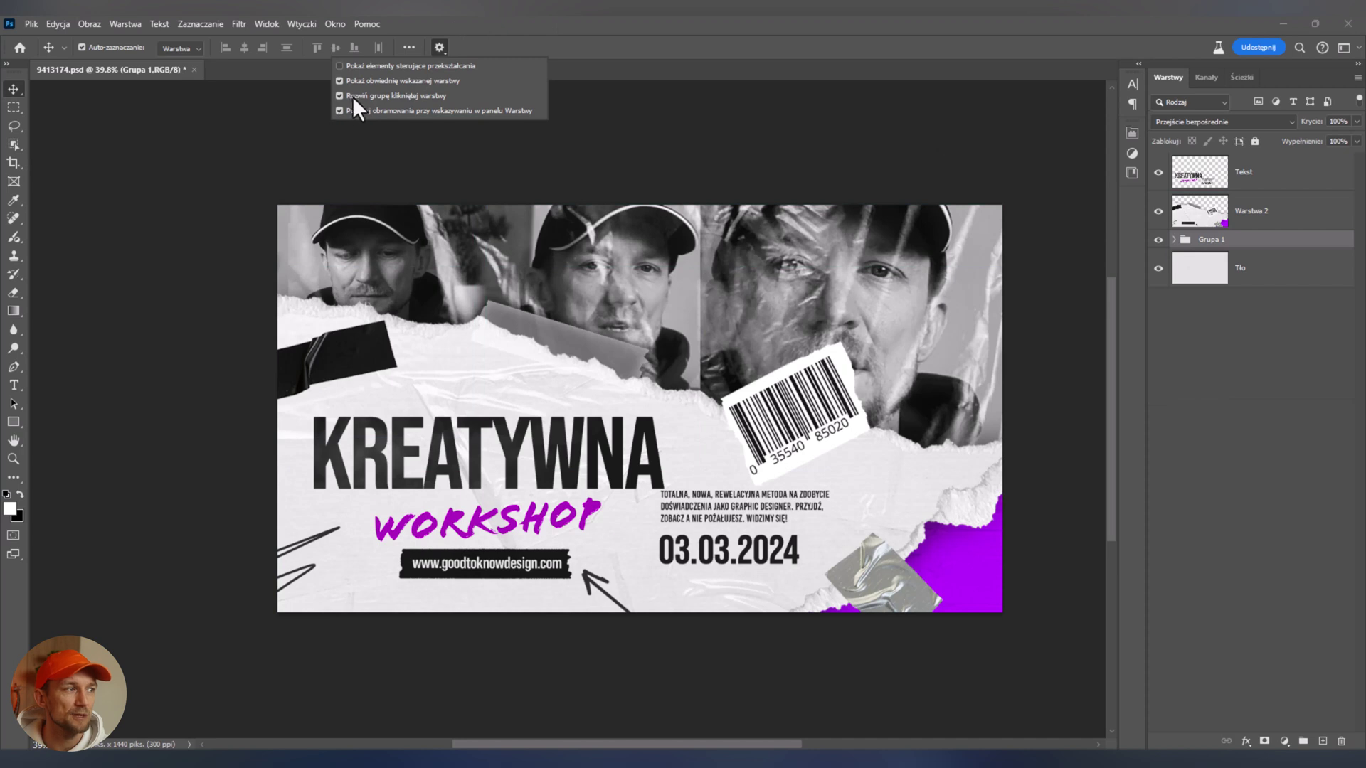
{"action": "left_click", "coordinate": [626, 28]}
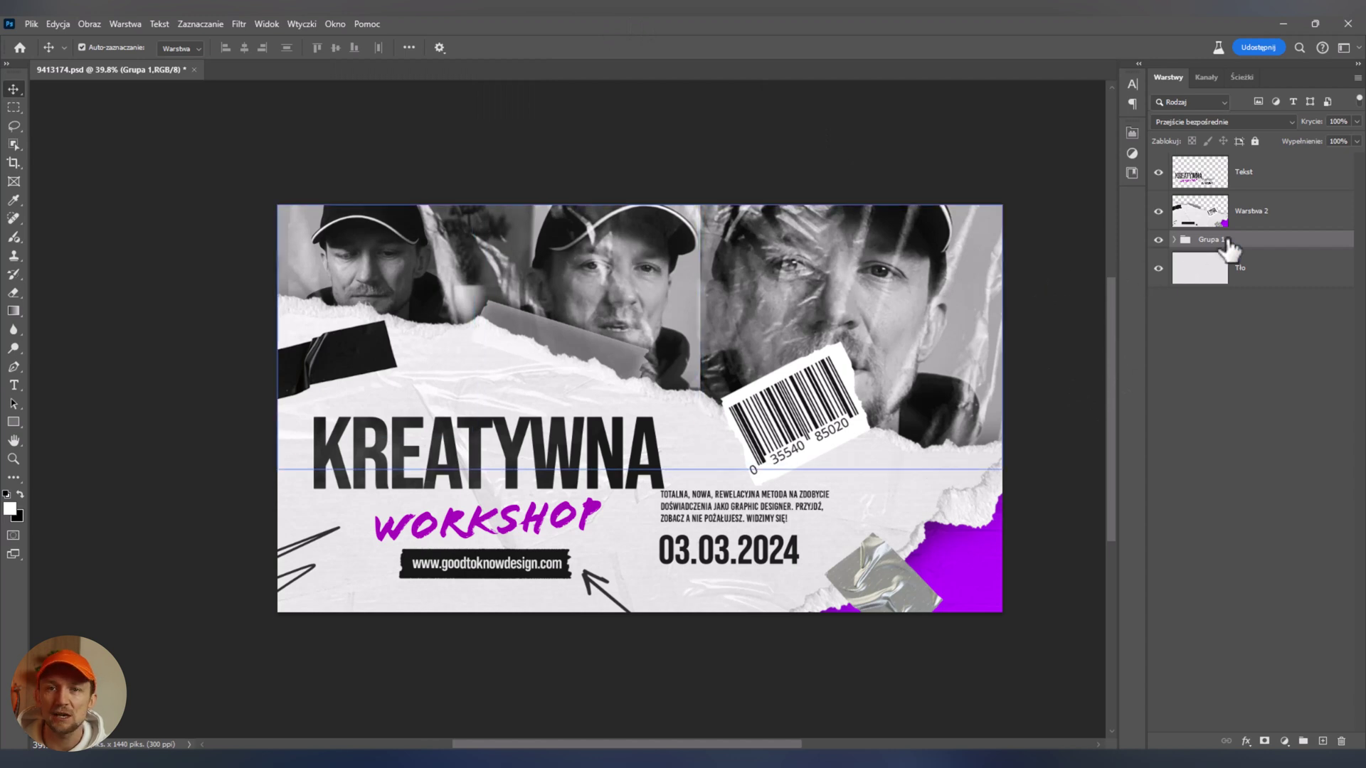
{"action": "left_click", "coordinate": [642, 239]}
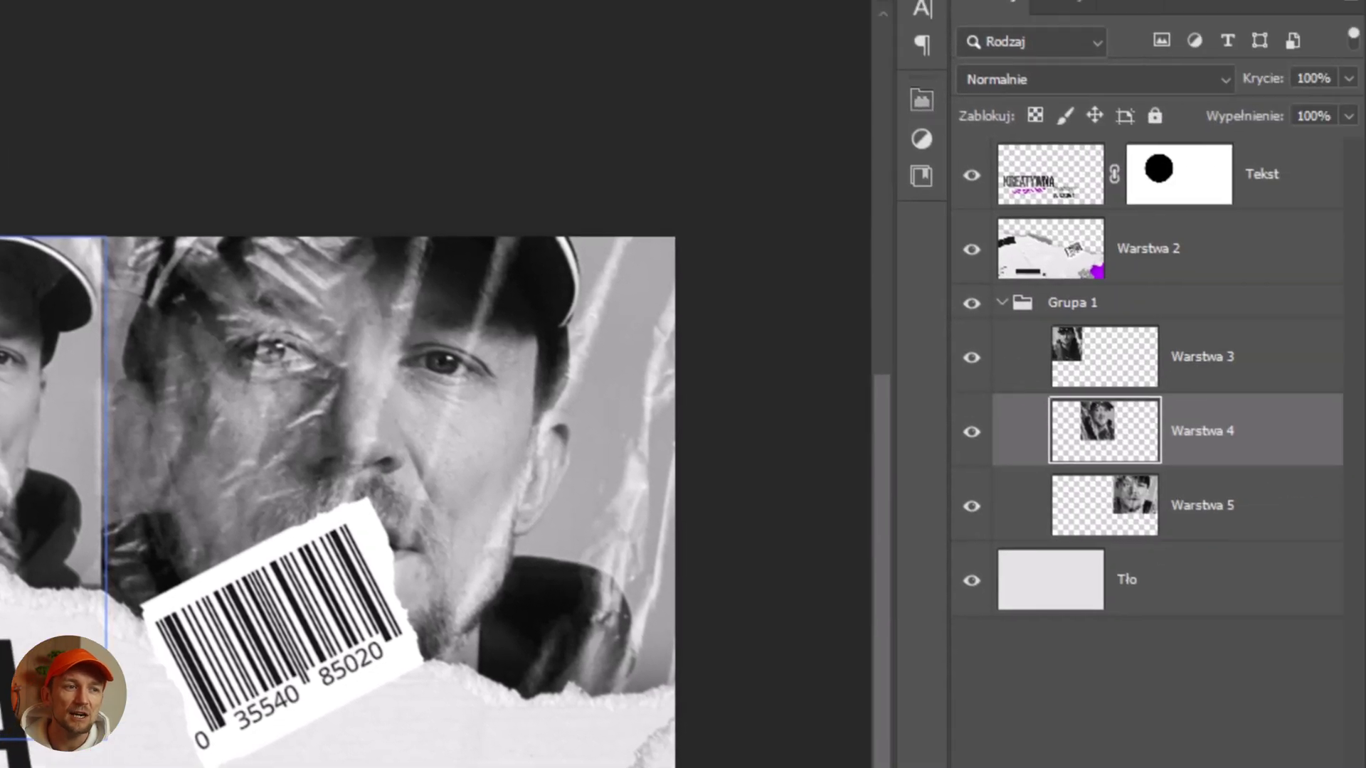
Check which layer is outlined and highlighted in the layer list for the largest photo and the barcode
{"action": "left_click", "coordinate": [193, 359]}
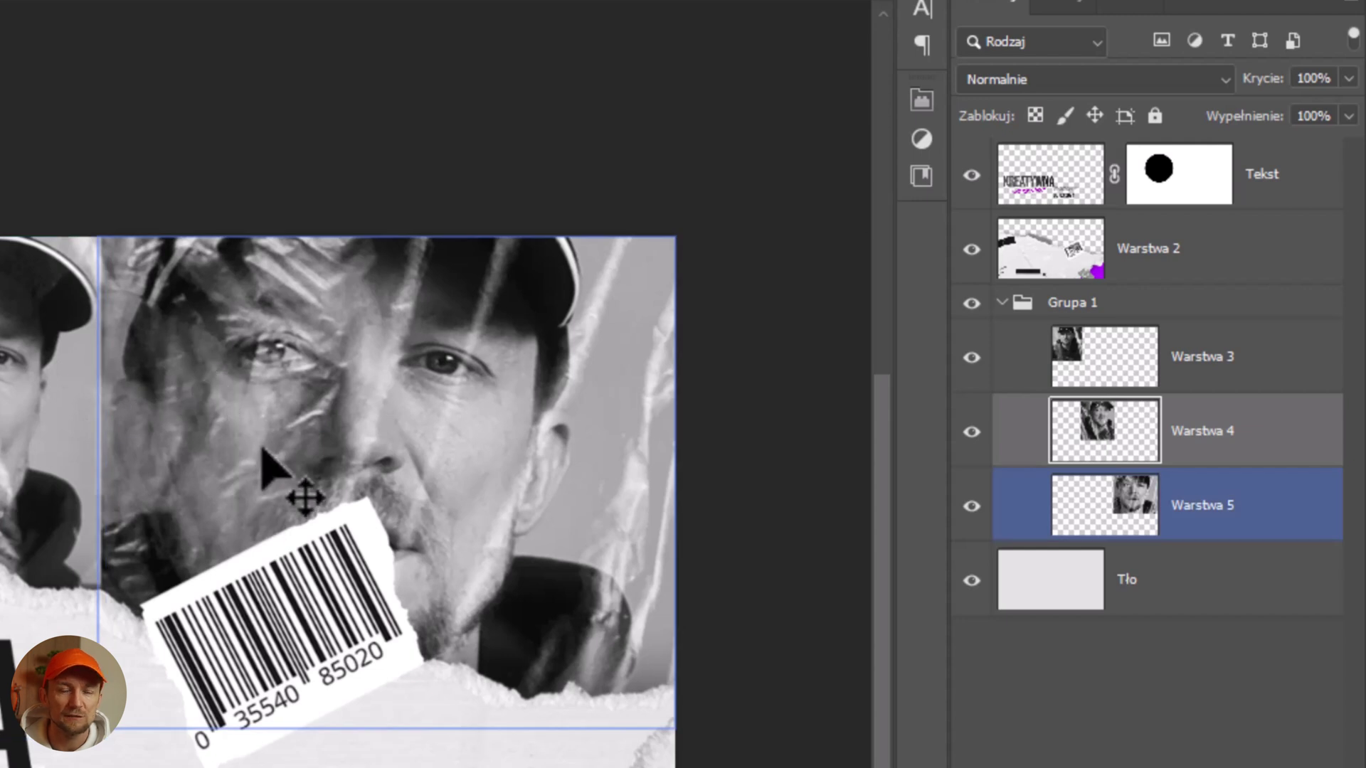
{"action": "left_click", "coordinate": [261, 544]}
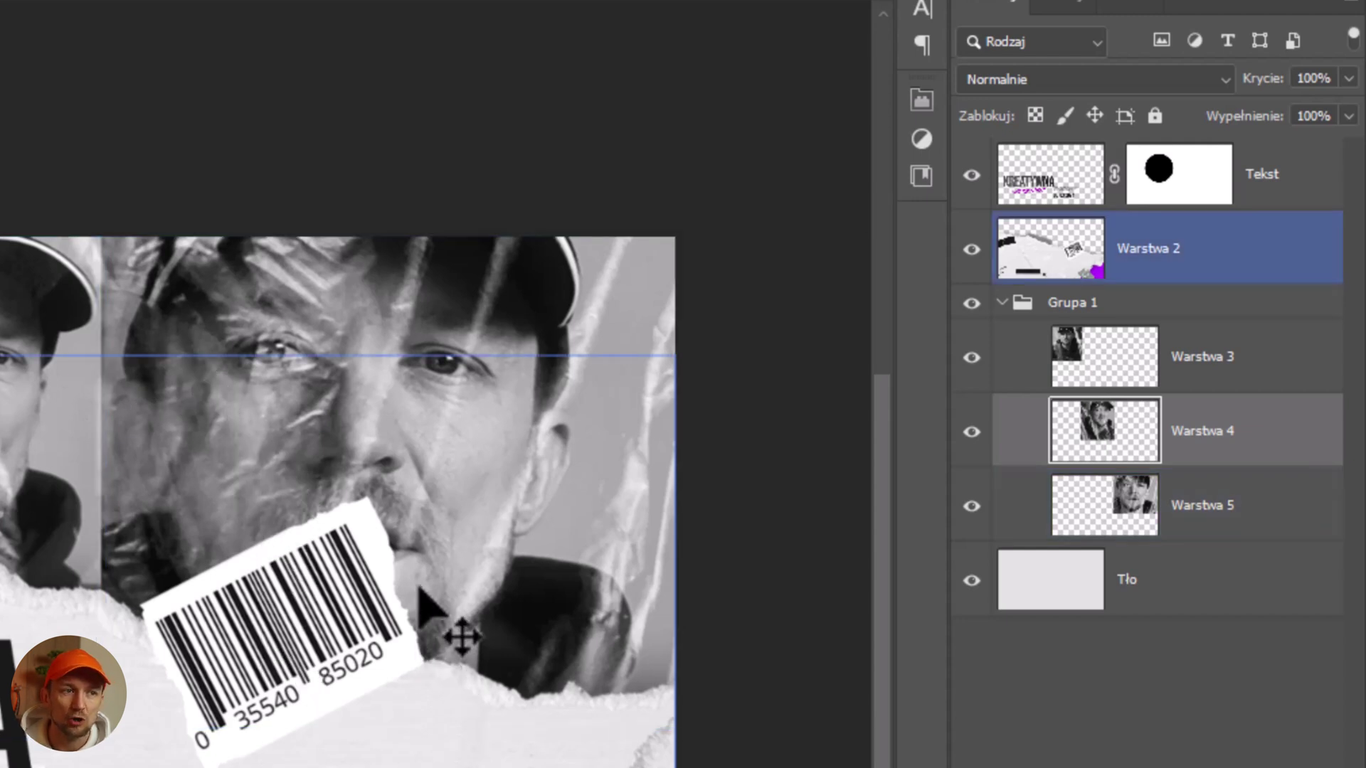
{"action": "left_click", "coordinate": [444, 562]}
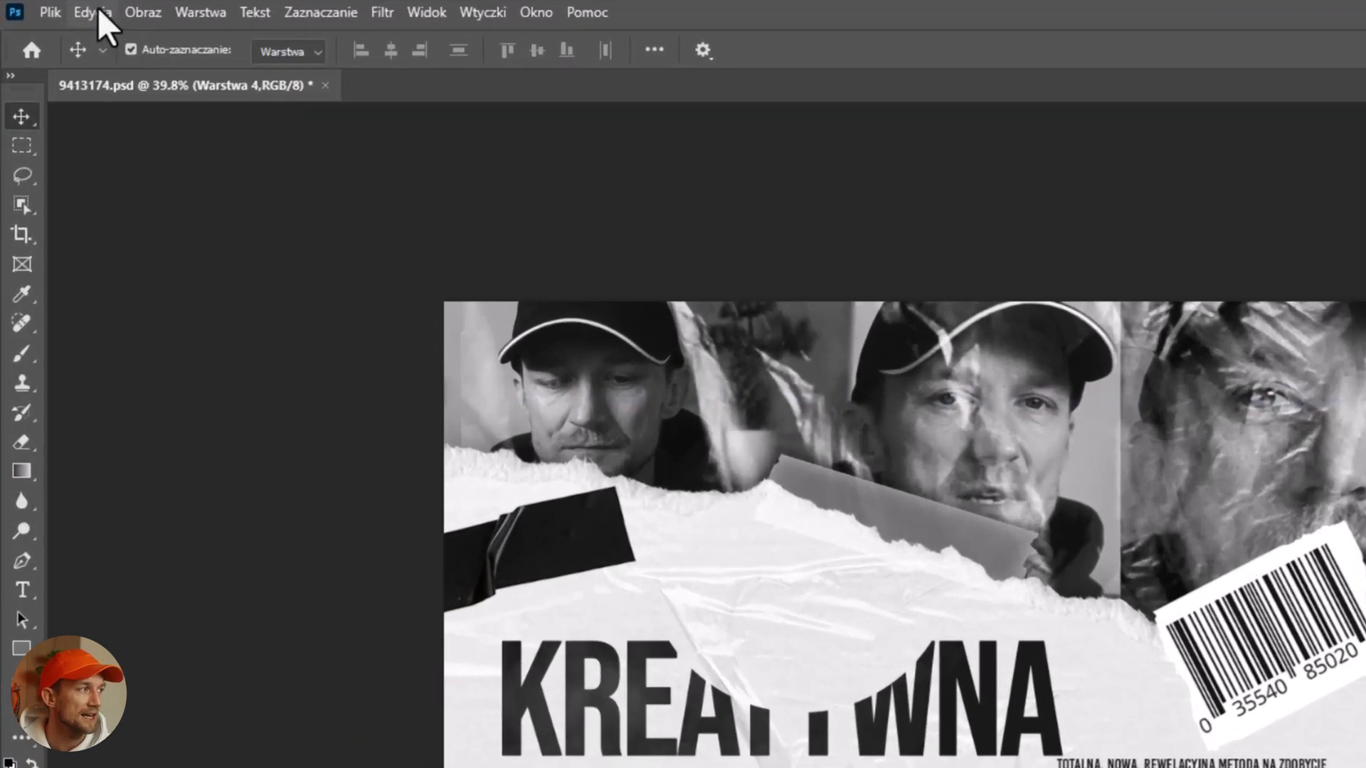
In the guides, grid and slices preferences, set the pointed-at layer's outline to a custom bright green
{"action": "left_click", "coordinate": [57, 23]}
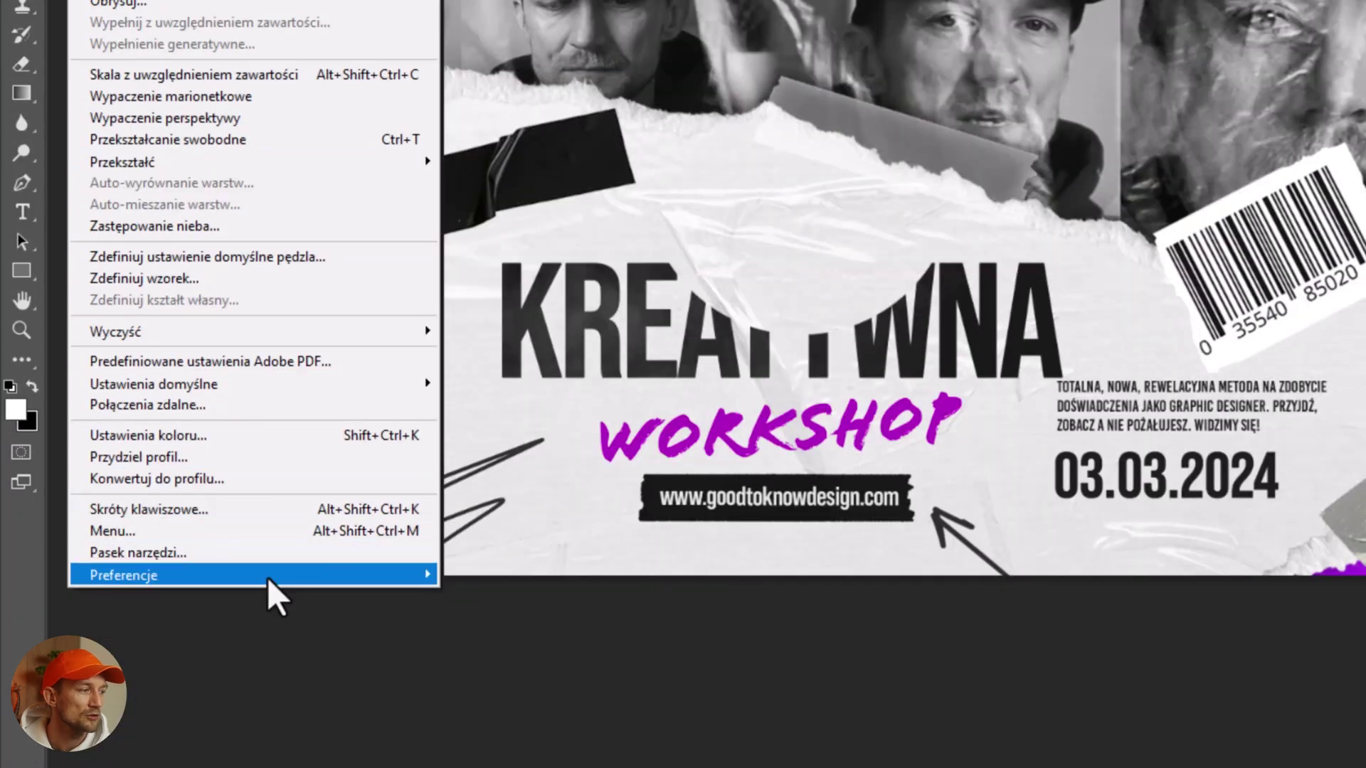
{"action": "mouse_move", "coordinate": [274, 579]}
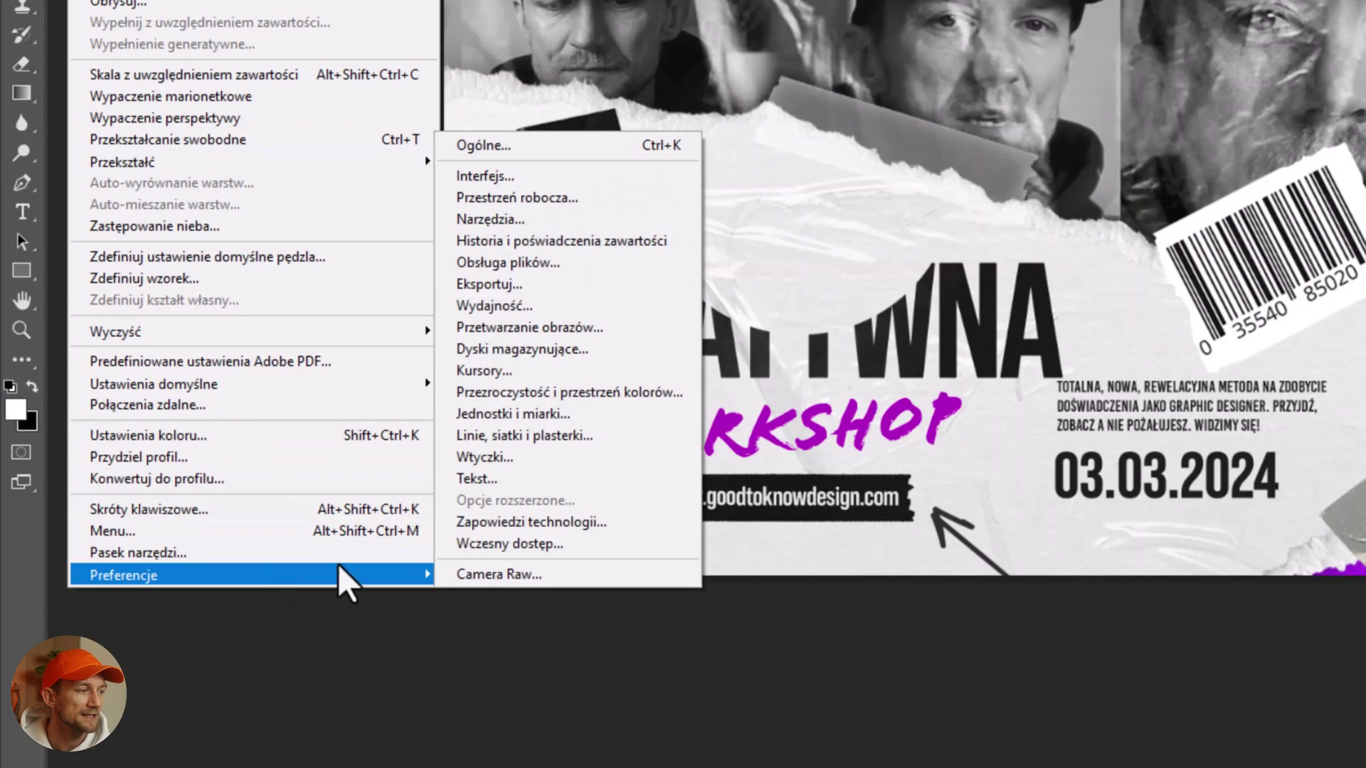
{"action": "left_click", "coordinate": [505, 440]}
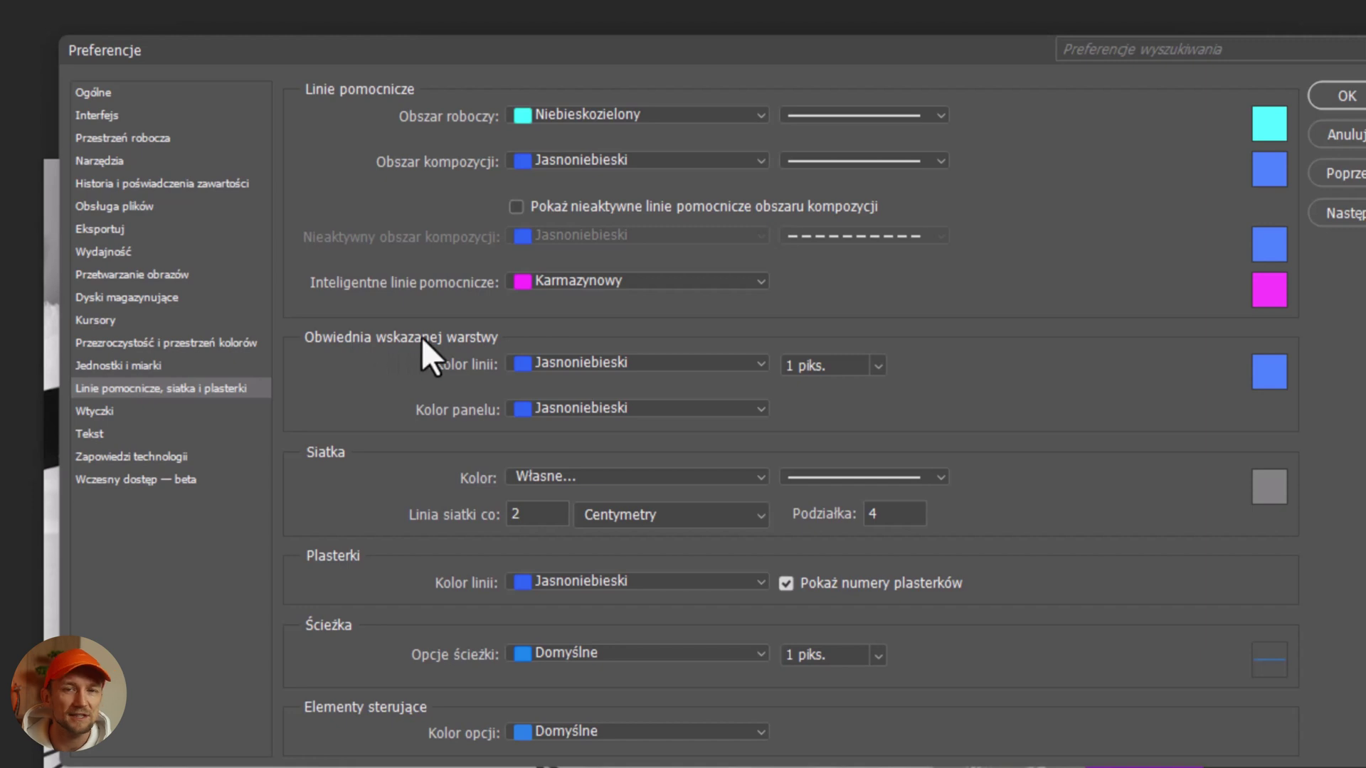
{"action": "left_click", "coordinate": [544, 365]}
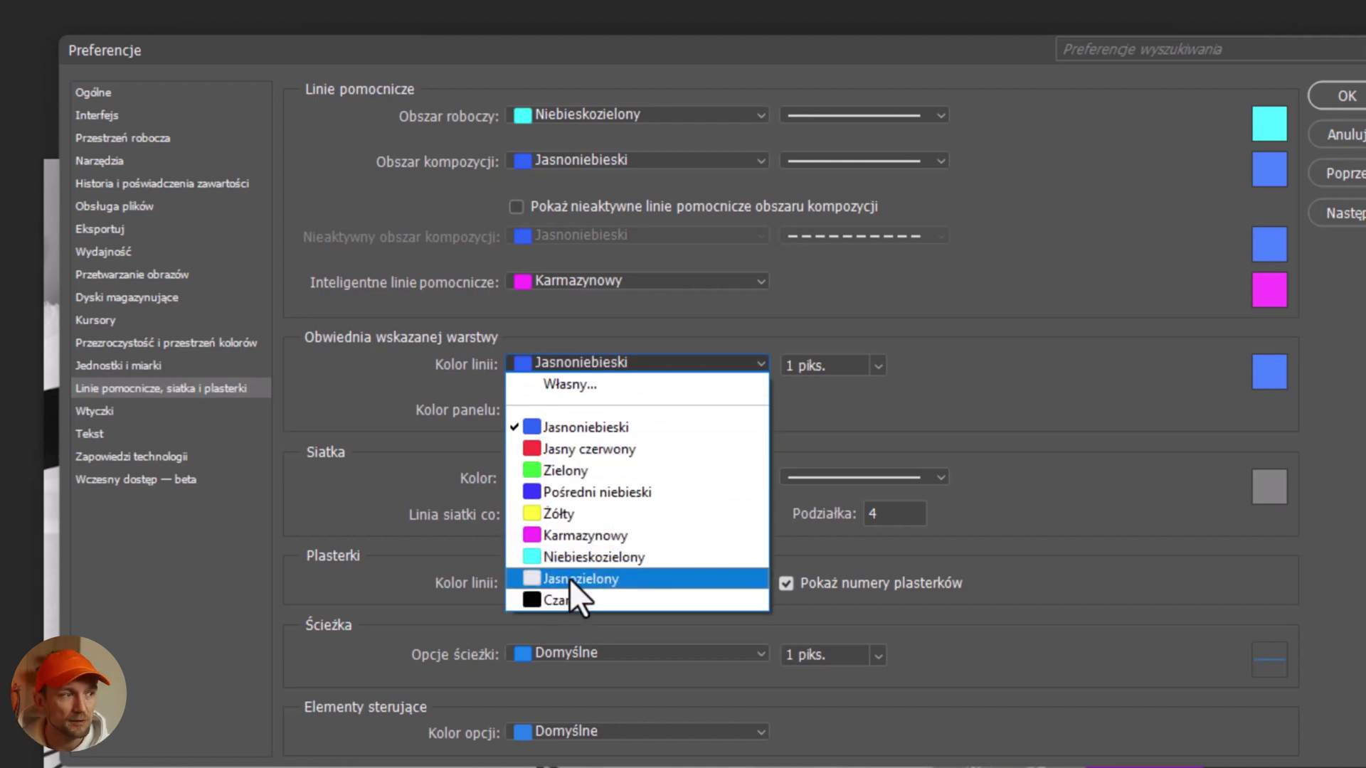
{"action": "left_click", "coordinate": [577, 384]}
{"action": "mouse_move", "coordinate": [629, 231]}
{"action": "left_mouse_down"}
{"action": "mouse_move", "coordinate": [619, 226]}
{"action": "mouse_move", "coordinate": [650, 193]}
{"action": "left_mouse_up"}
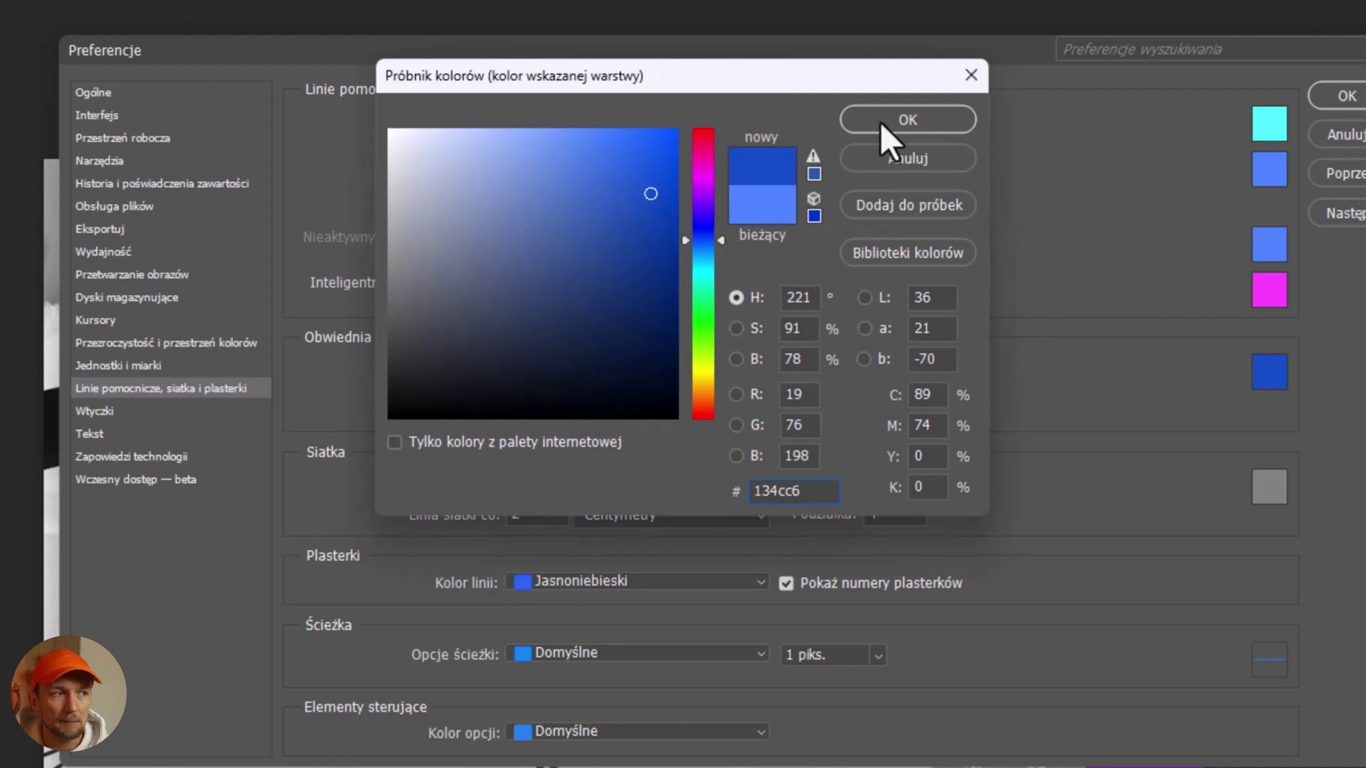
{"action": "mouse_move", "coordinate": [708, 298]}
{"action": "left_mouse_down"}
{"action": "mouse_move", "coordinate": [706, 280]}
{"action": "mouse_move", "coordinate": [708, 298]}
{"action": "left_mouse_up"}
{"action": "left_click_drag", "start_coordinate": [666, 185], "coordinate": [680, 131]}
{"action": "left_click_drag", "start_coordinate": [706, 302], "coordinate": [702, 313]}
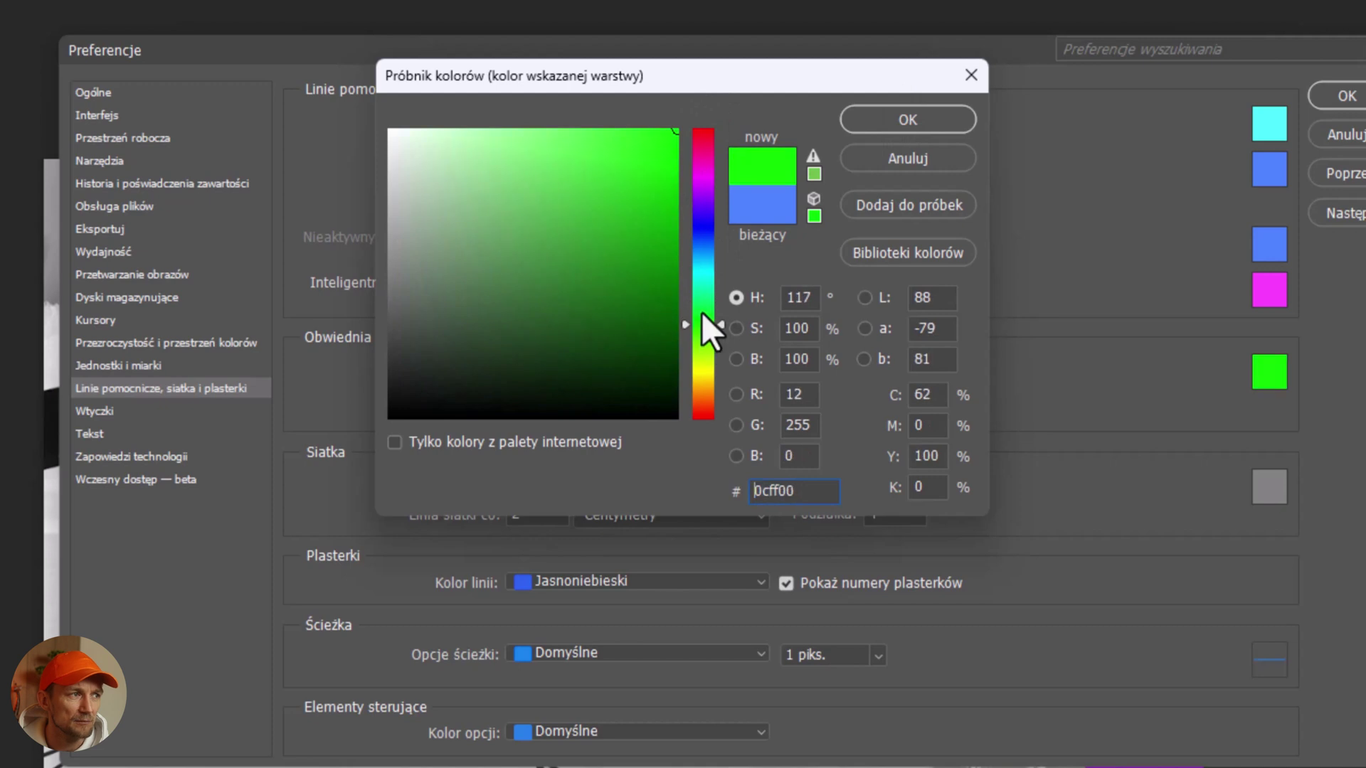
{"action": "left_click_drag", "start_coordinate": [656, 180], "coordinate": [695, 137]}
{"action": "left_click", "coordinate": [896, 118]}
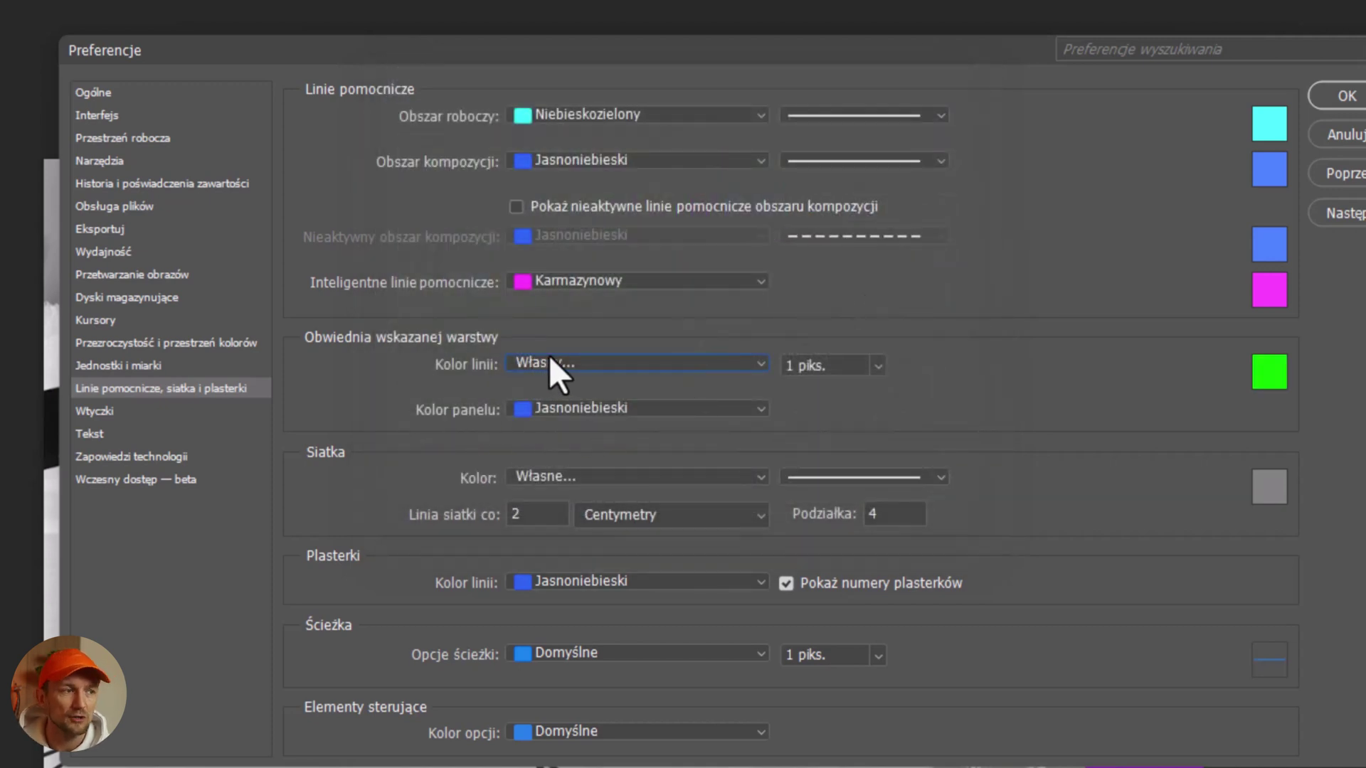
Set the layer outline's thickness to 3 px and its panel colour to Jasny czerwony, and apply the preferences
{"action": "left_click", "coordinate": [873, 362]}
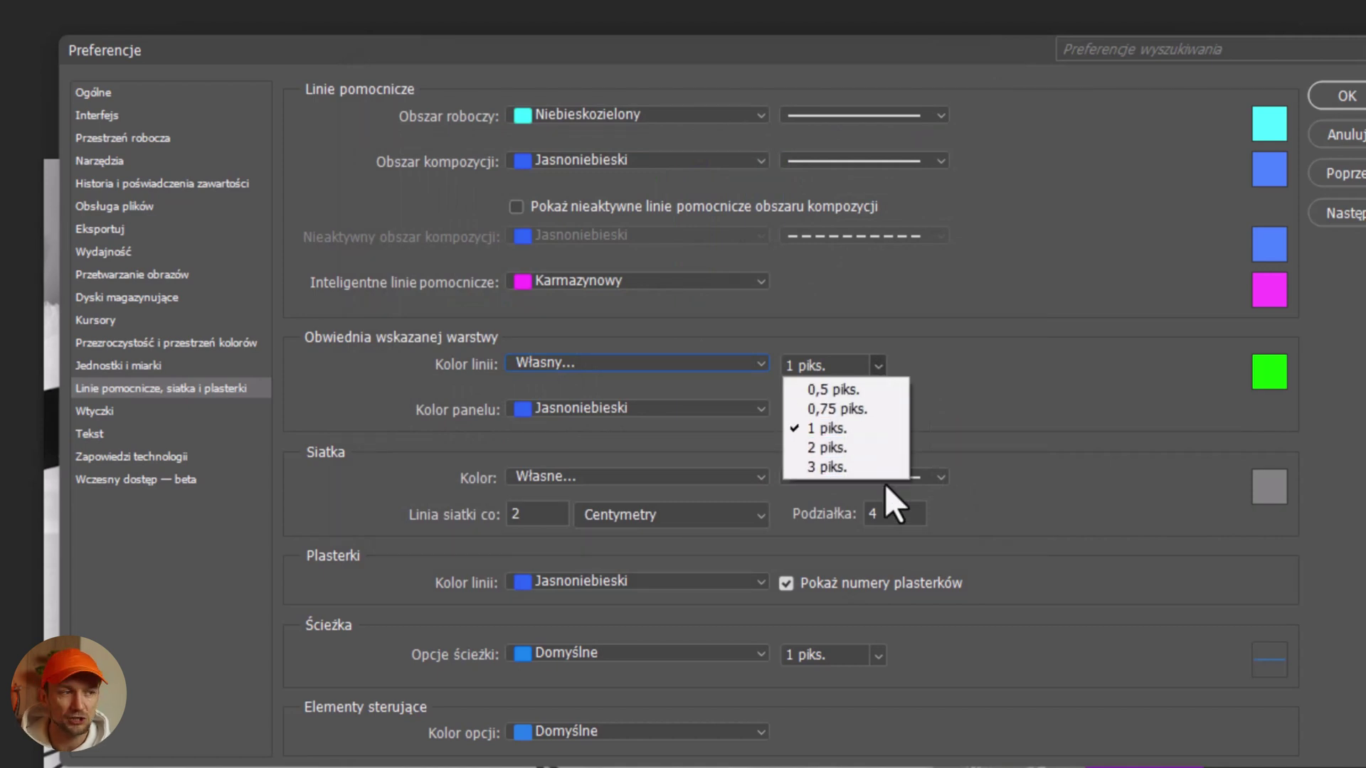
{"action": "left_click", "coordinate": [845, 468]}
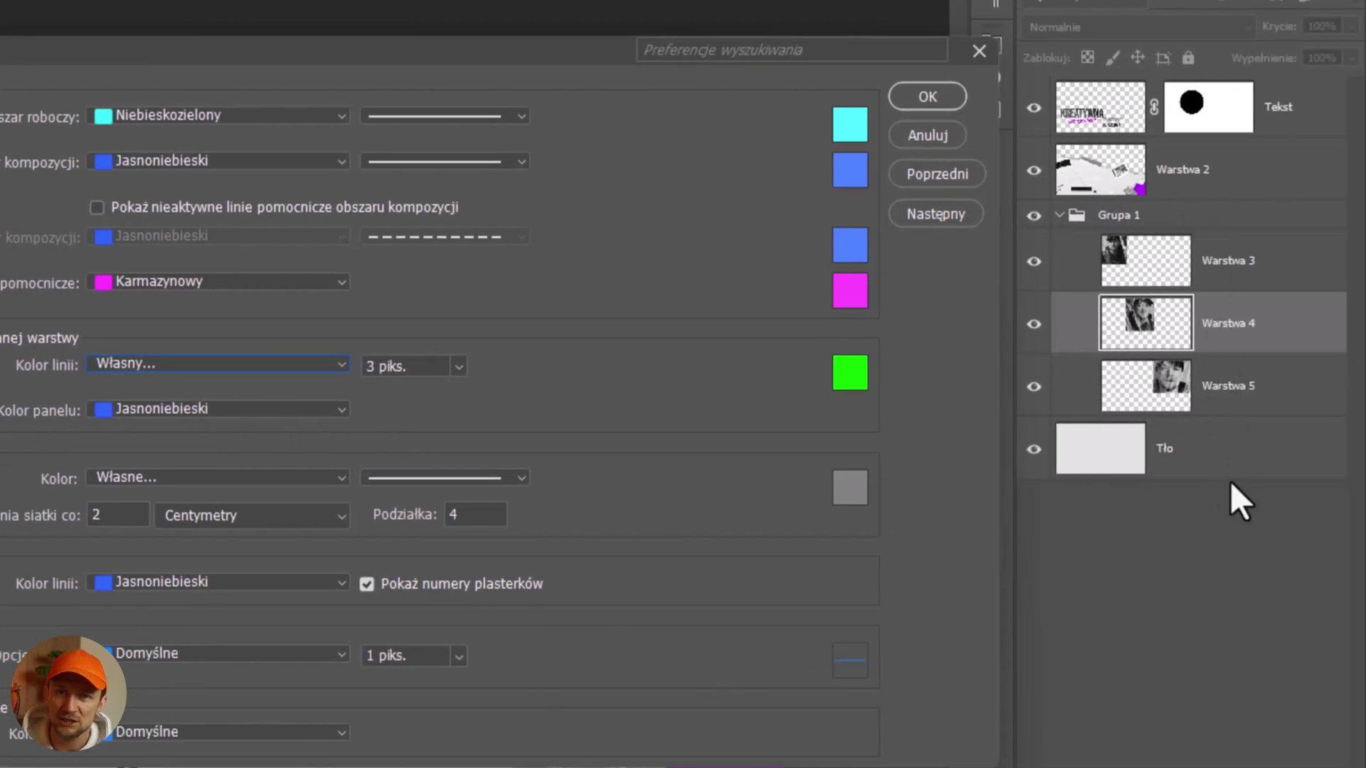
{"action": "left_click", "coordinate": [203, 408]}
{"action": "left_click", "coordinate": [155, 451]}
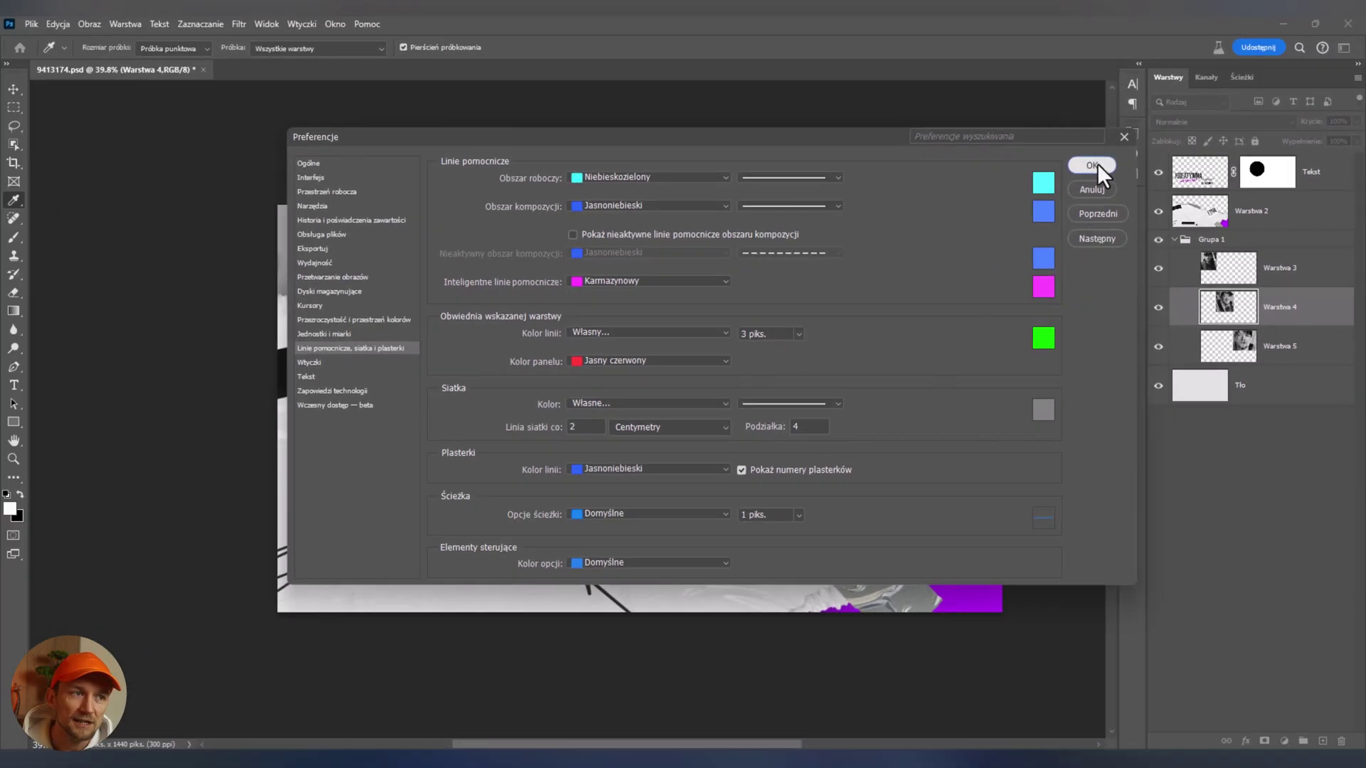
{"action": "left_click", "coordinate": [927, 97]}
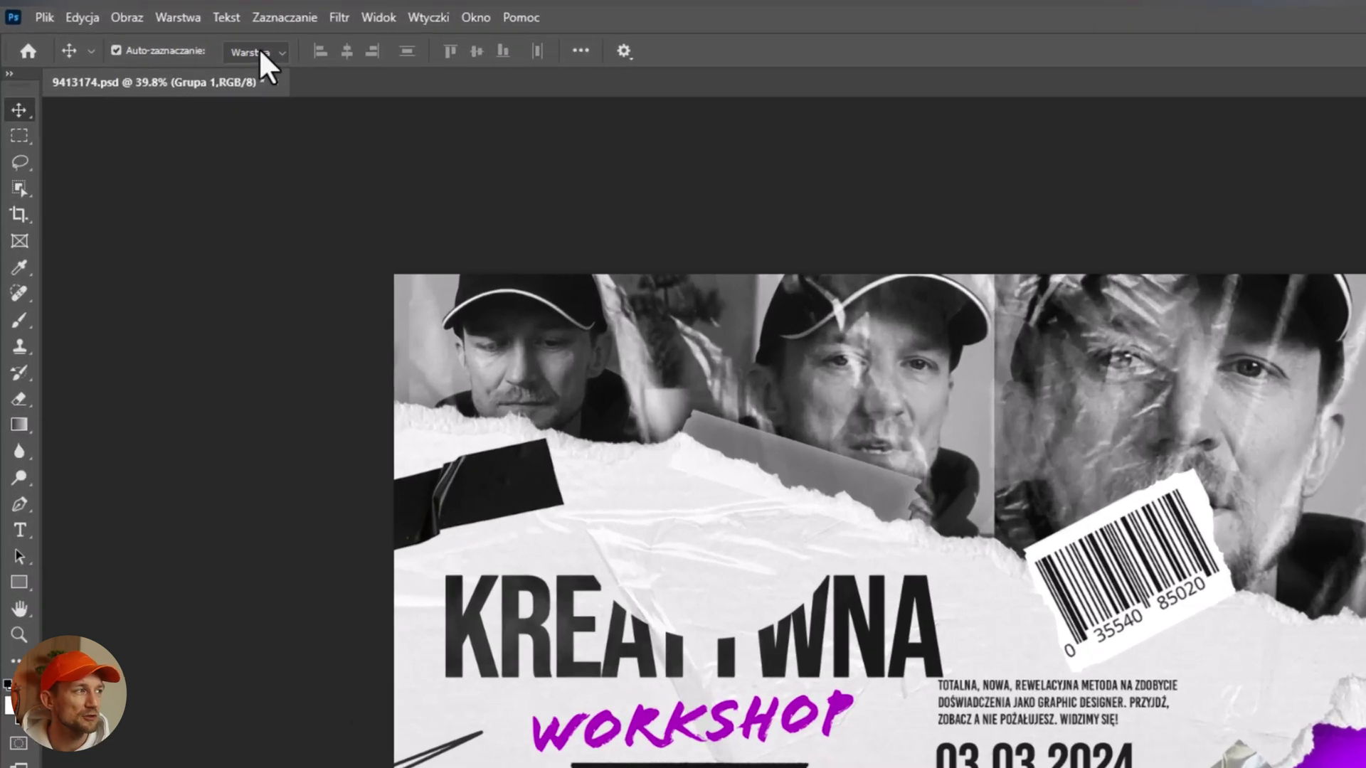
Keep the Move tool's auto-select target on Warstwa and expand Grupa 1 in the layer list
{"action": "left_click", "coordinate": [180, 49]}
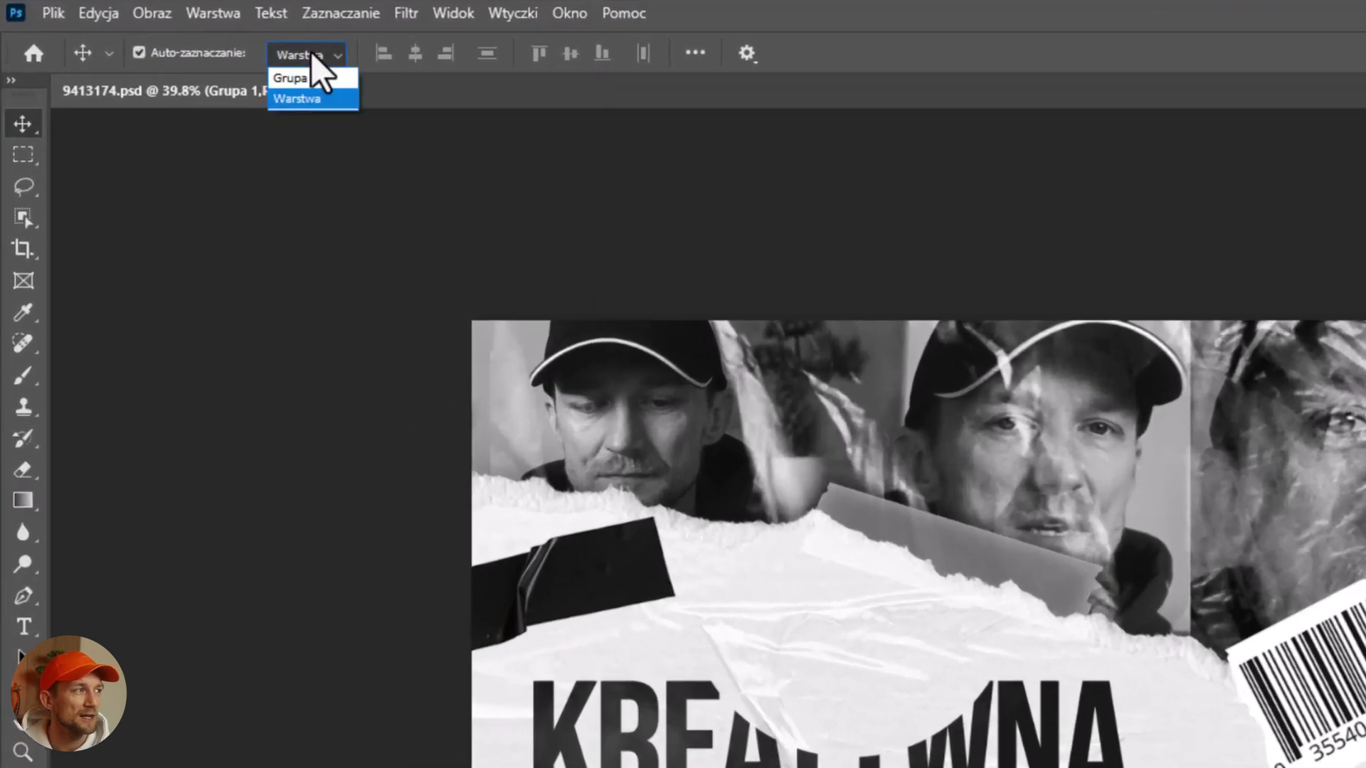
{"action": "left_click", "coordinate": [313, 99]}
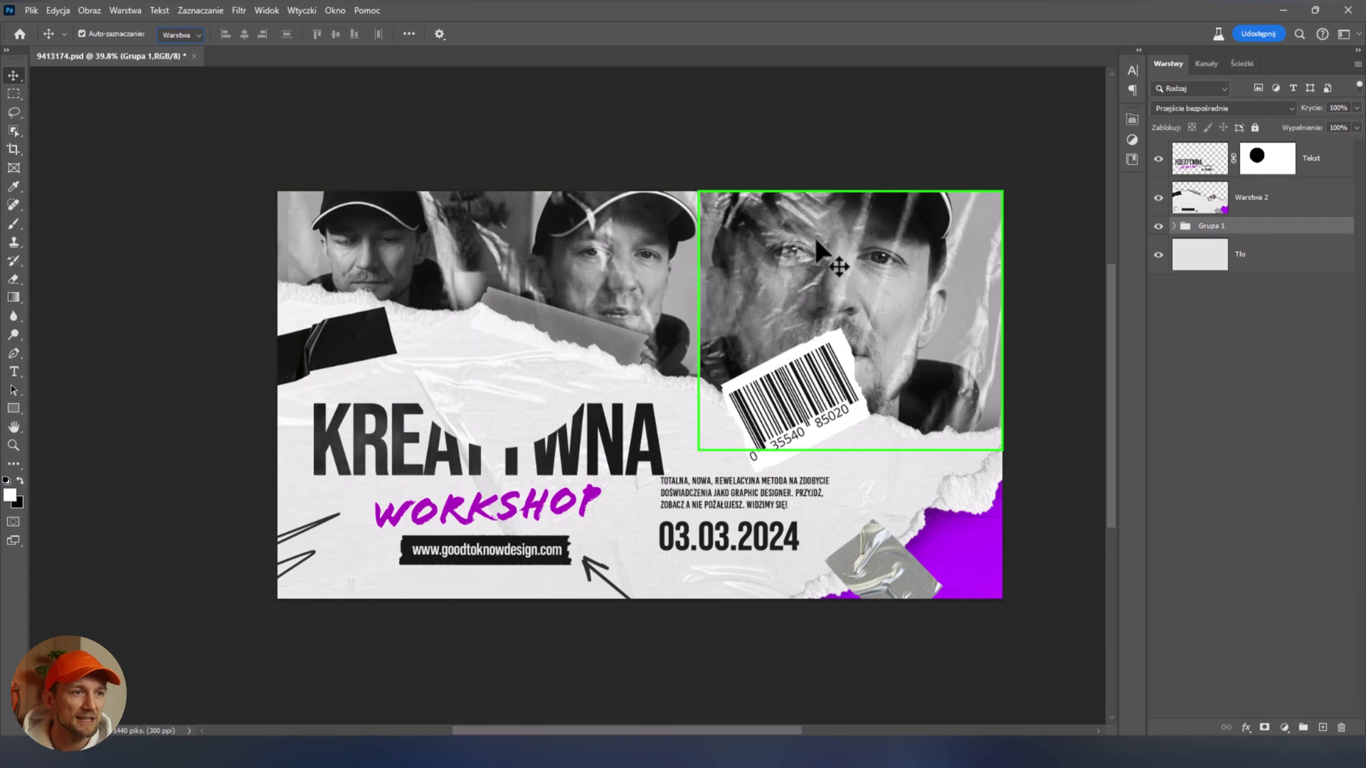
{"action": "left_click", "coordinate": [1174, 226]}
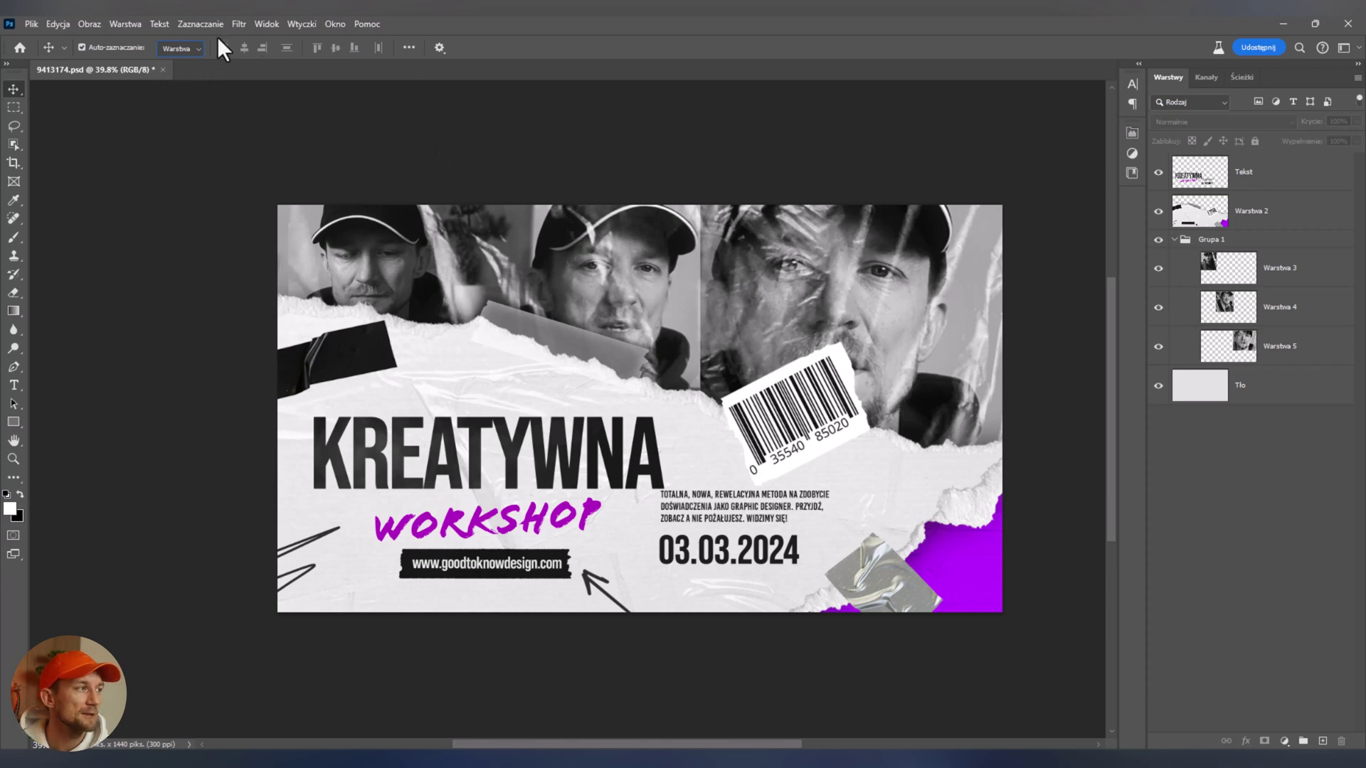
Check the outlines over the purple corner, text and photos with auto-select on Grupa, and return auto-select to Warstwa
{"action": "left_click", "coordinate": [188, 51]}
{"action": "left_click", "coordinate": [184, 60]}
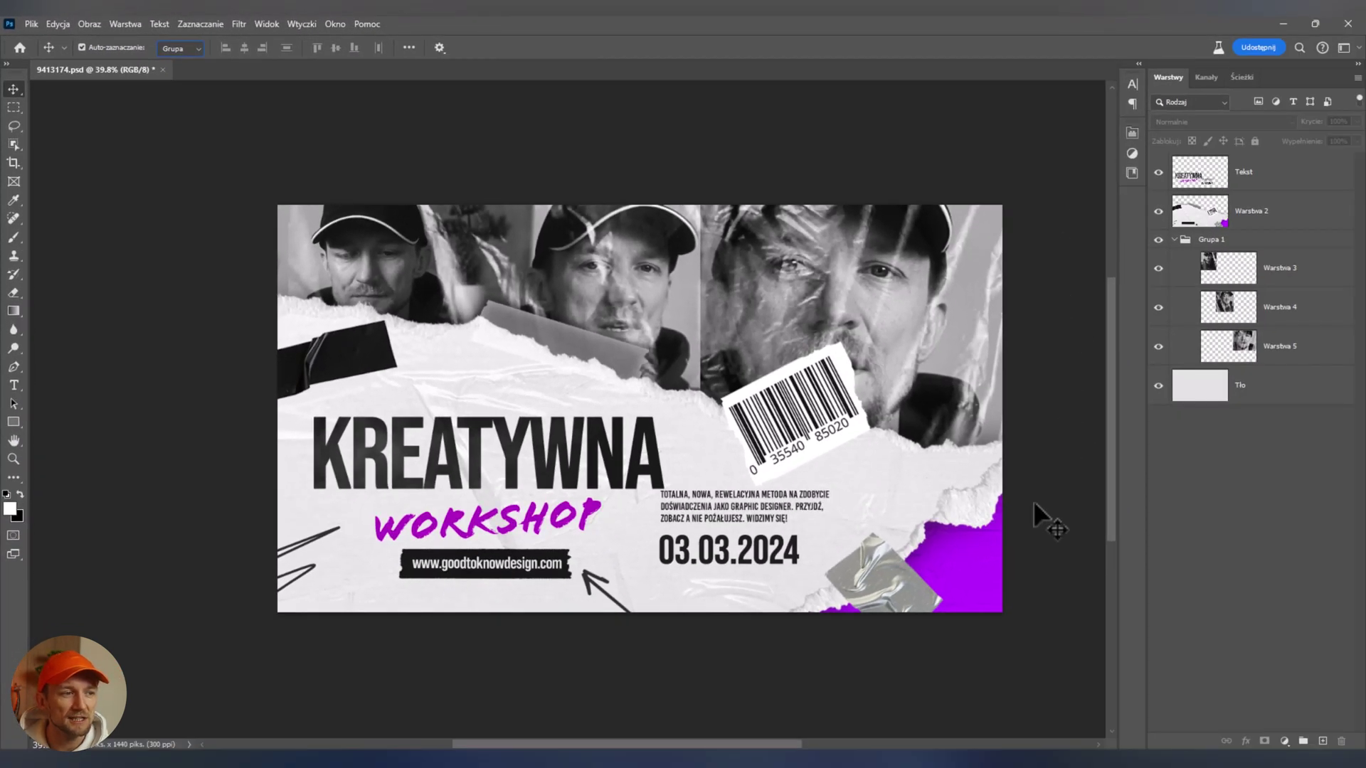
{"action": "left_click", "coordinate": [951, 497]}
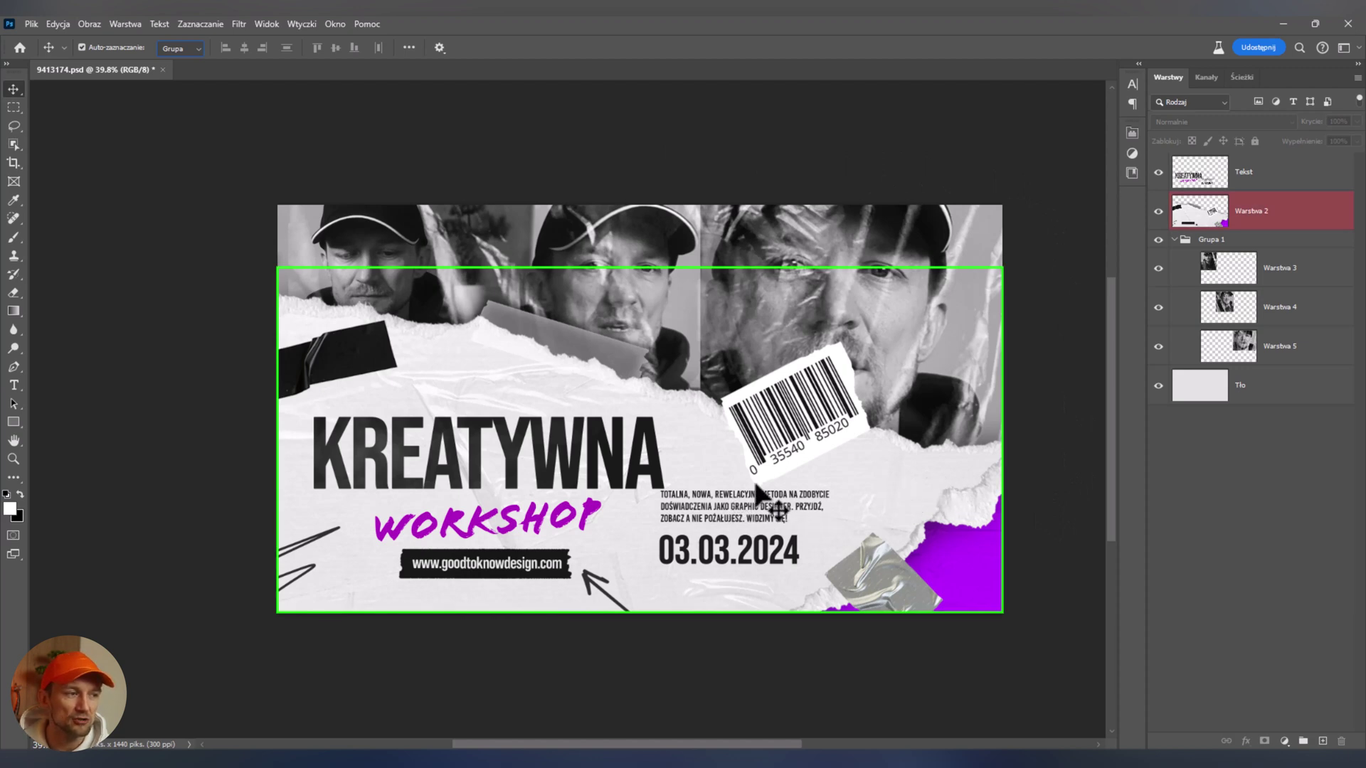
{"action": "left_click", "coordinate": [738, 512]}
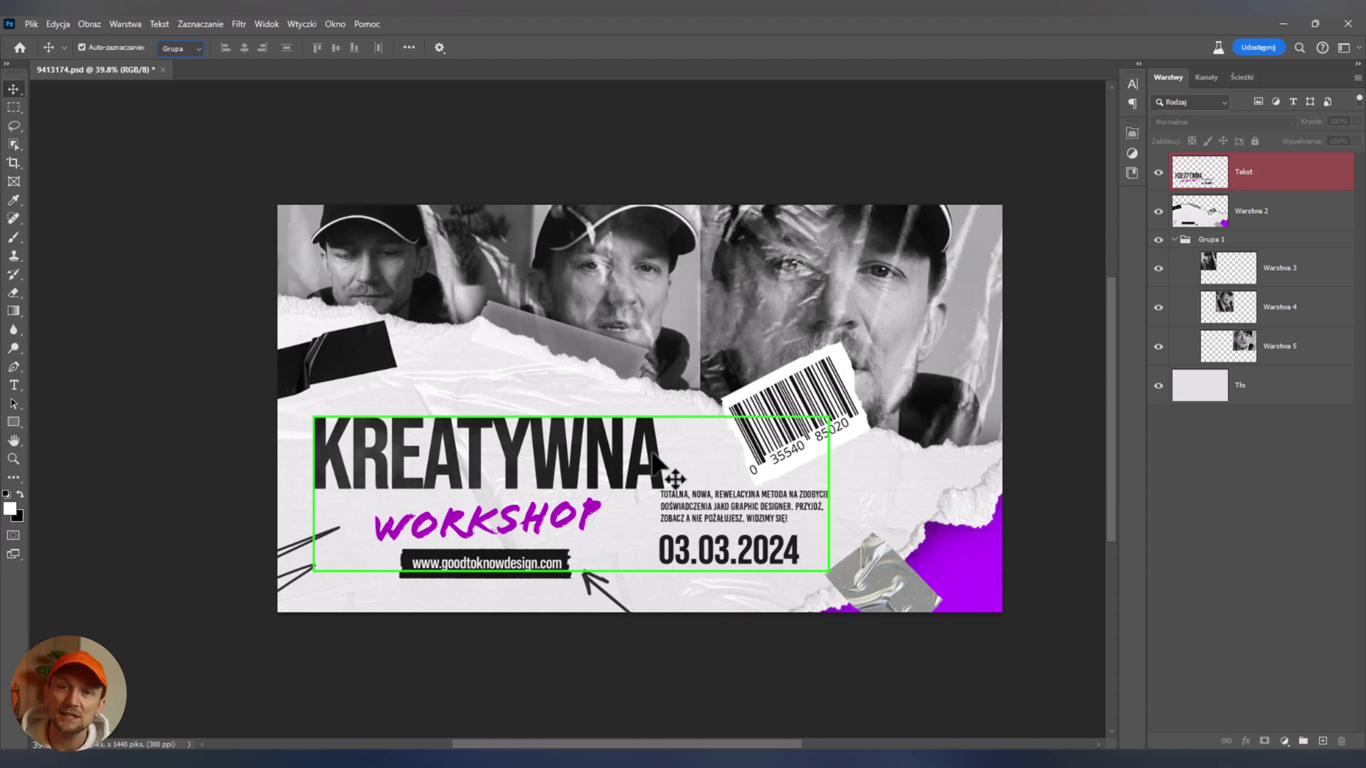
{"action": "left_click", "coordinate": [676, 359]}
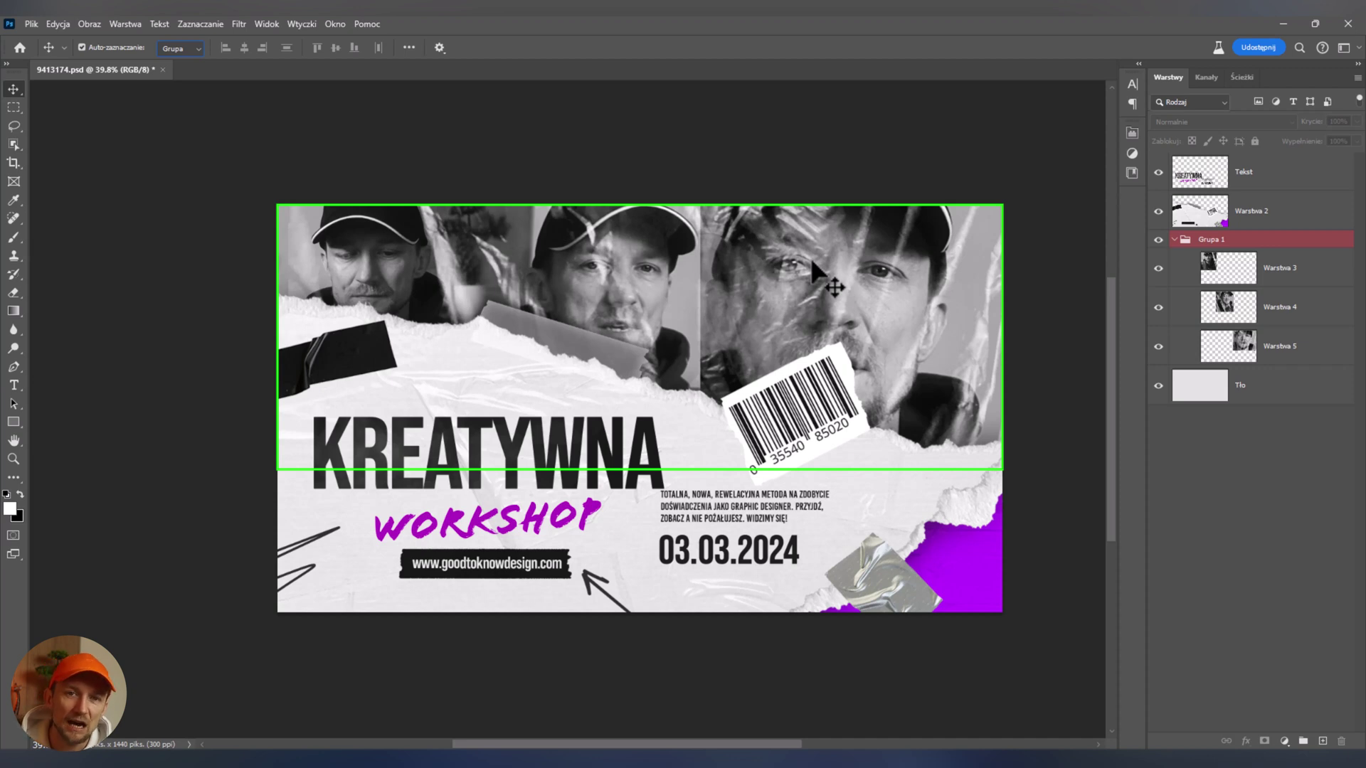
{"action": "left_click", "coordinate": [499, 142]}
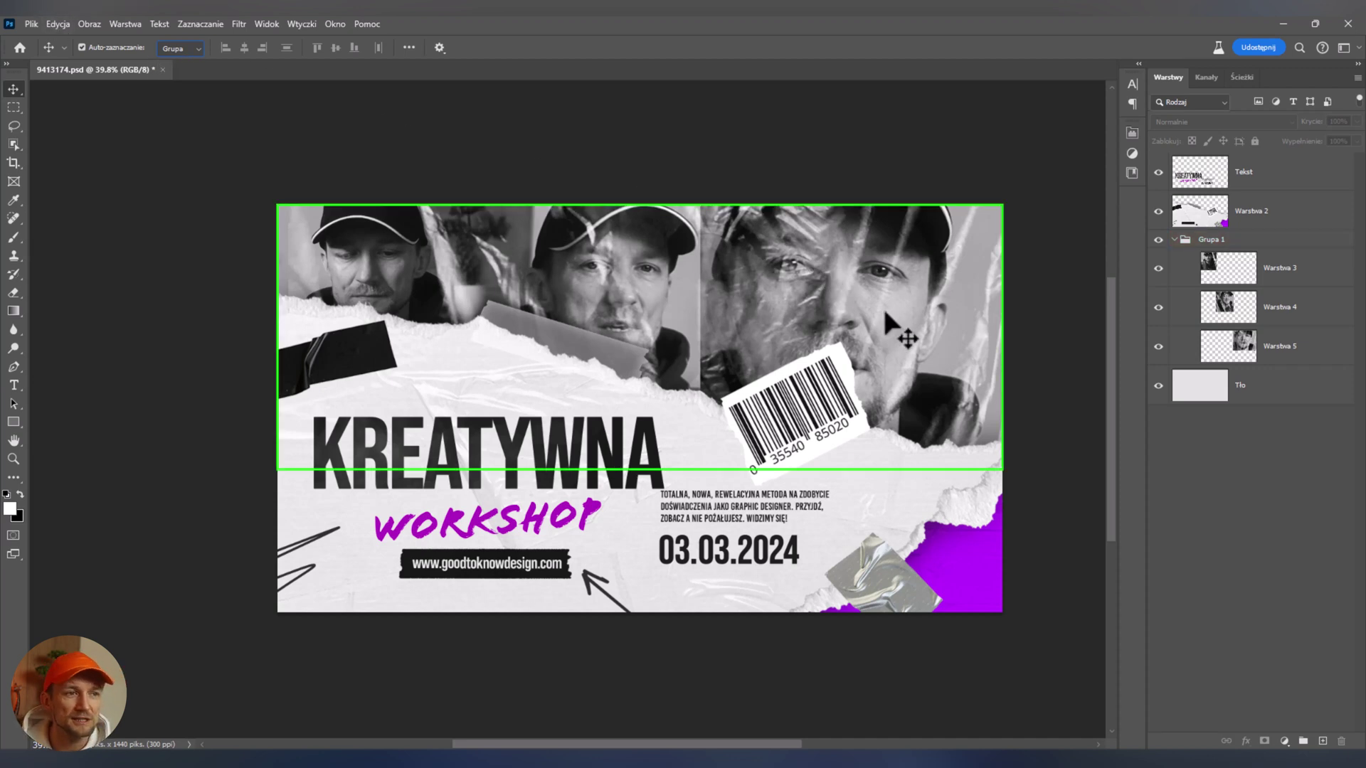
{"action": "left_click", "coordinate": [397, 249]}
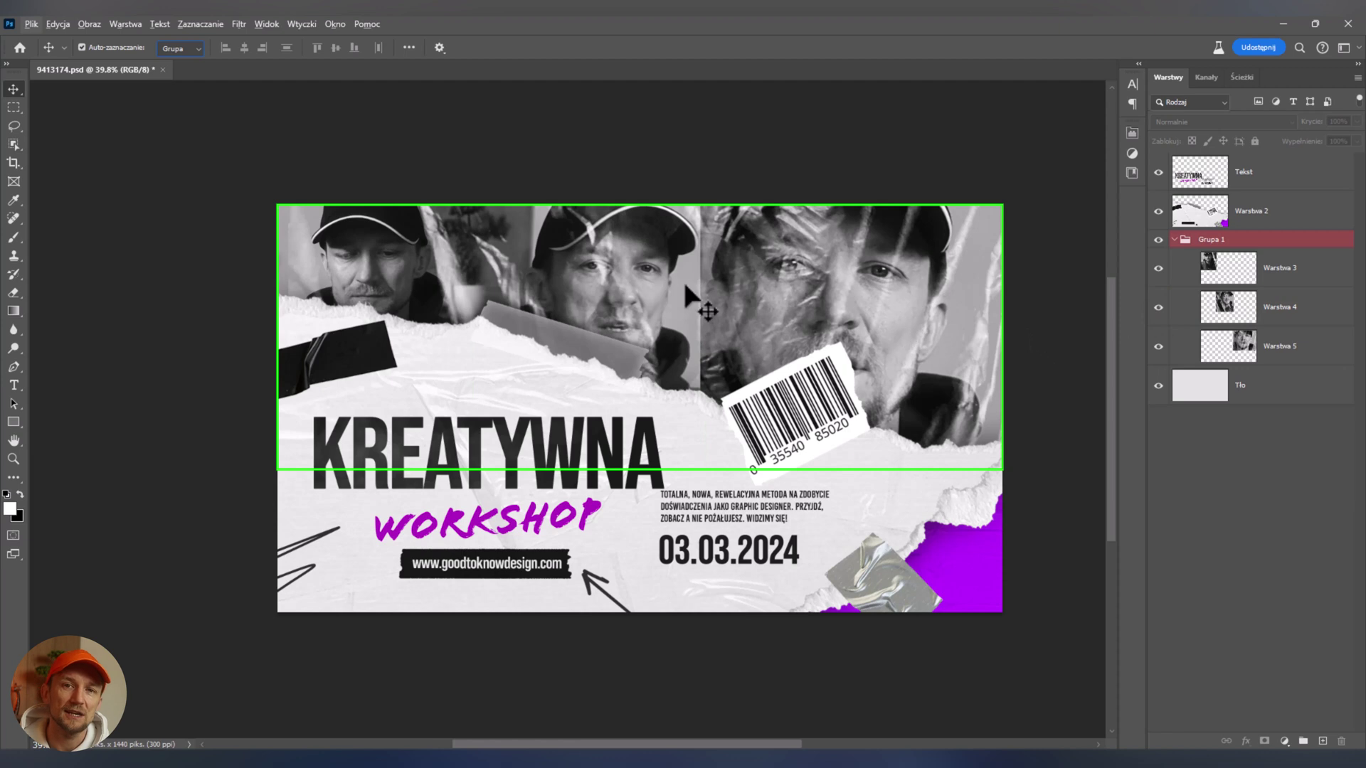
{"action": "left_click", "coordinate": [201, 159]}
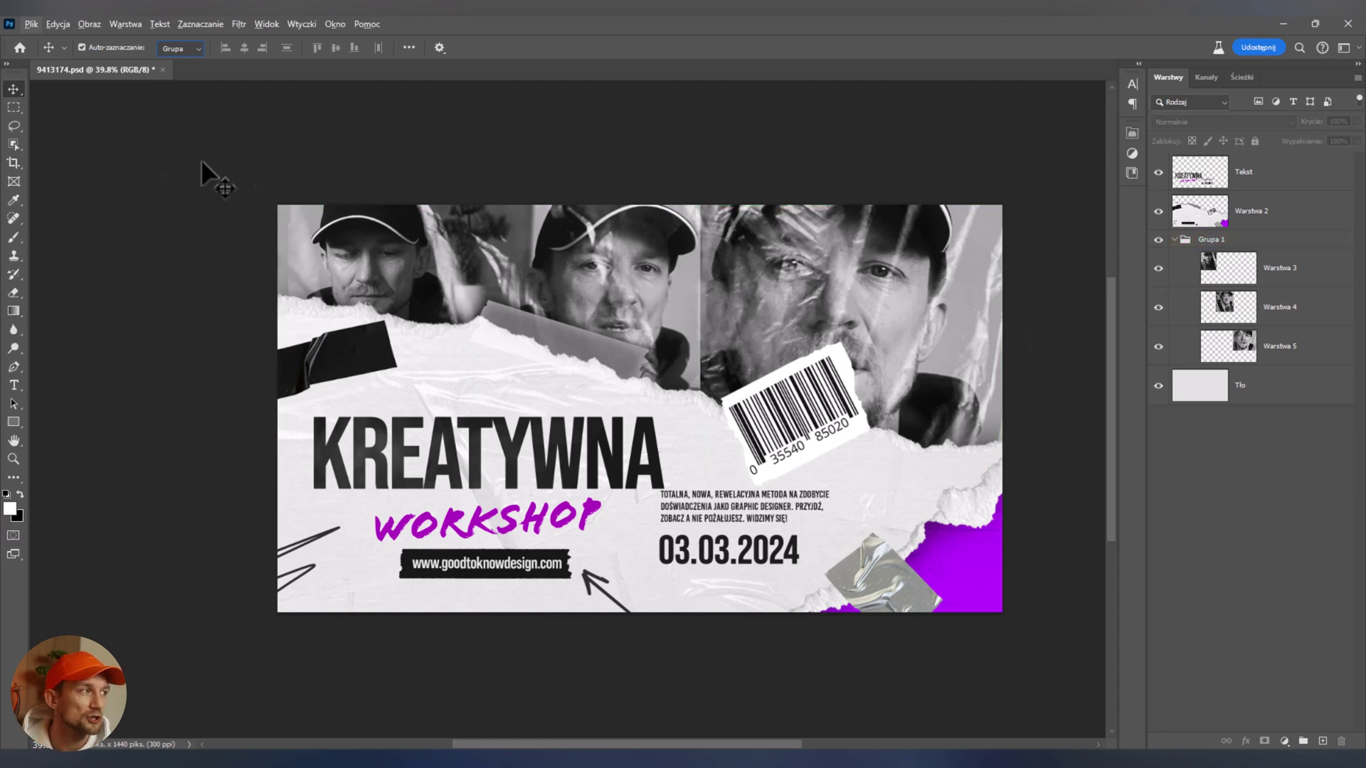
{"action": "left_click", "coordinate": [178, 74]}
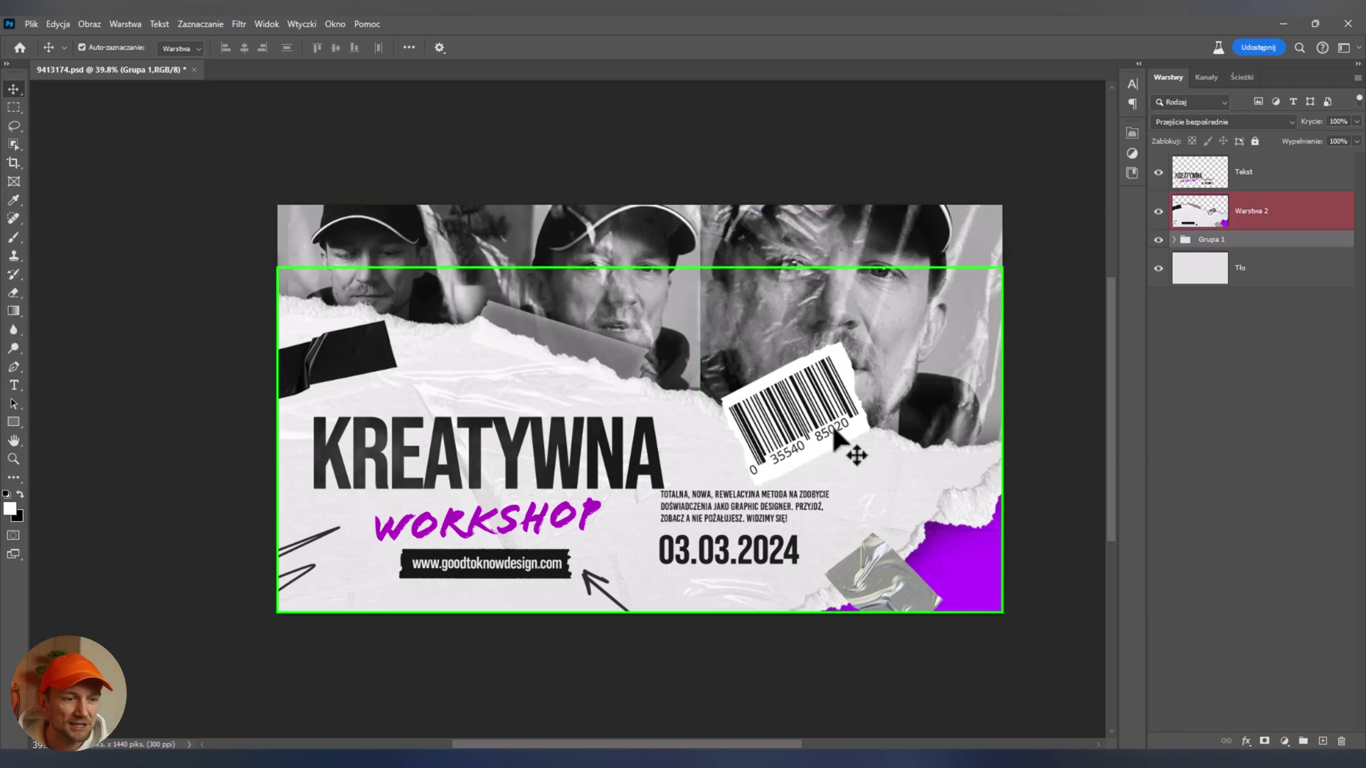
Add a bright red solid colour fill layer above the Tekst layer, covering the whole poster
{"action": "left_click", "coordinate": [1285, 741]}
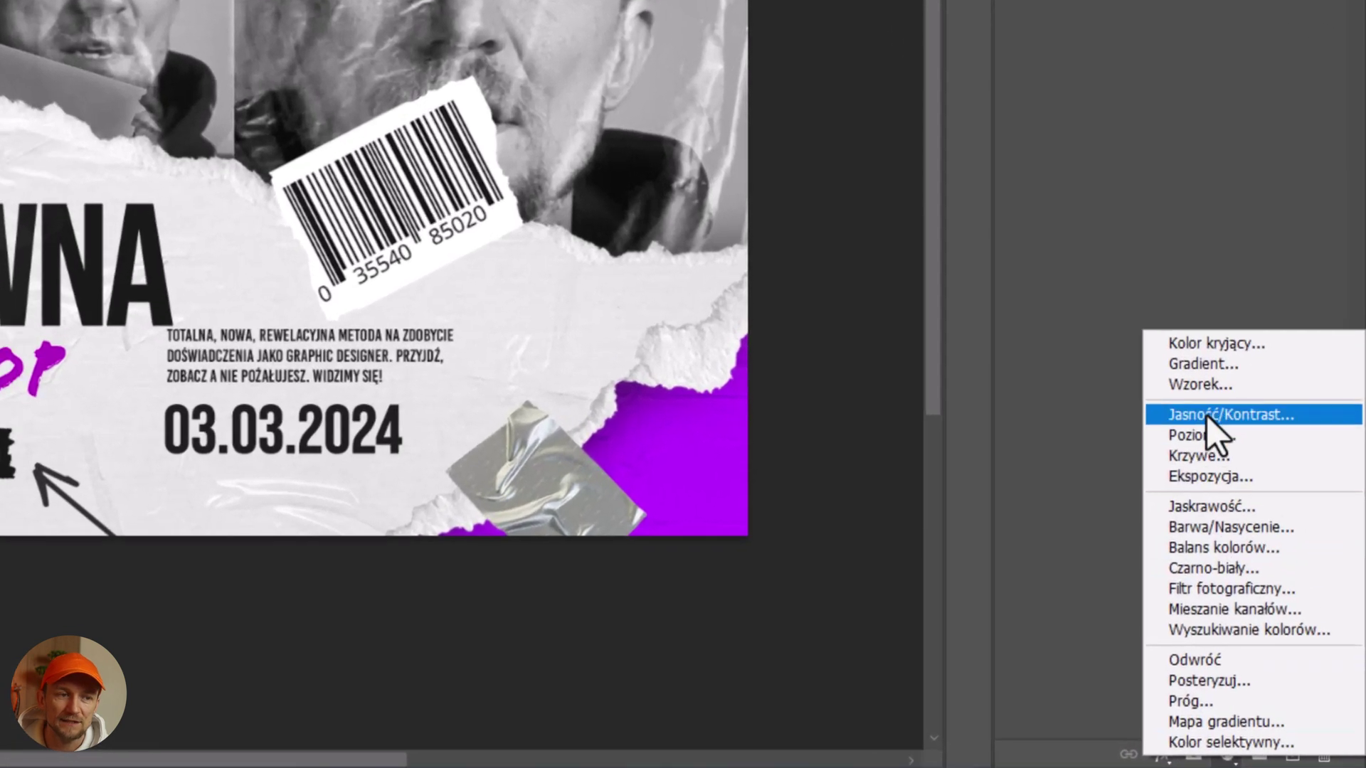
{"action": "left_click", "coordinate": [1274, 502]}
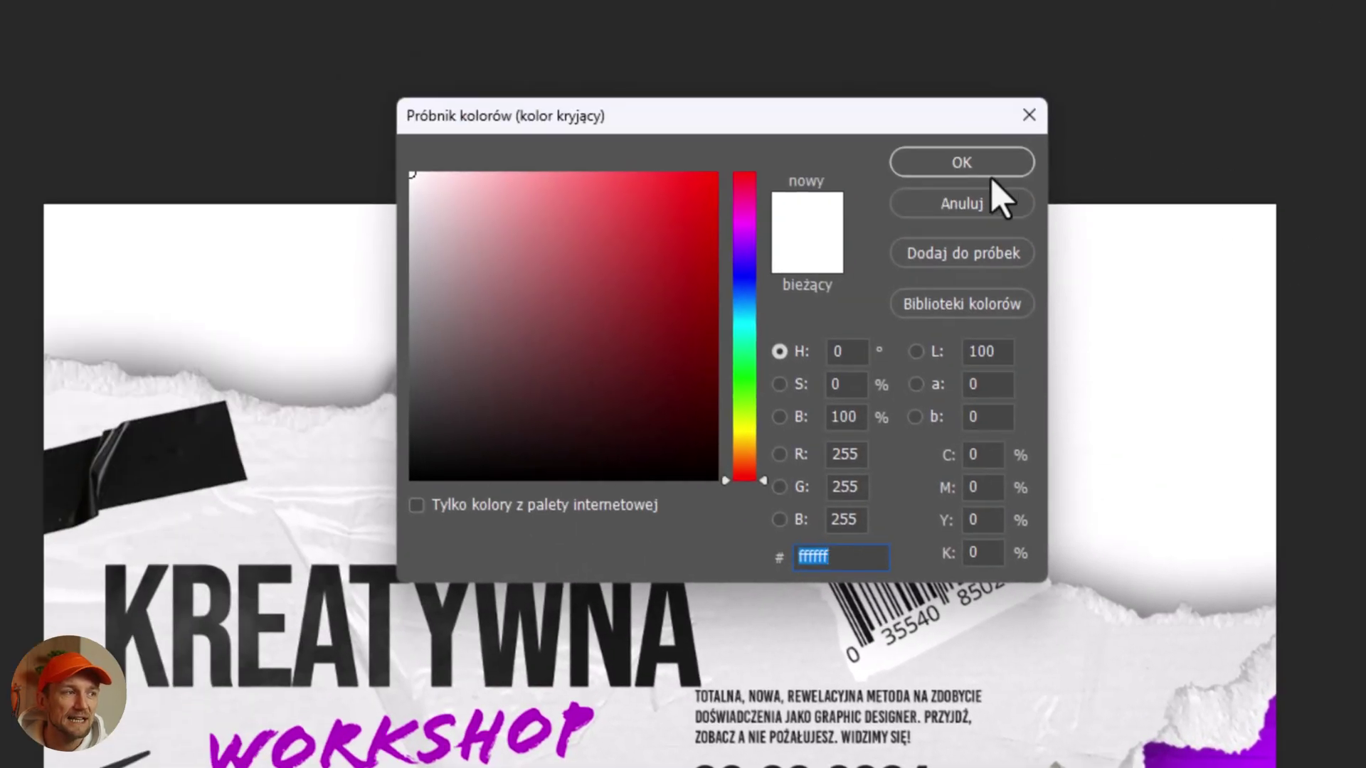
{"action": "left_click_drag", "start_coordinate": [615, 235], "coordinate": [914, 158]}
{"action": "left_click", "coordinate": [916, 159]}
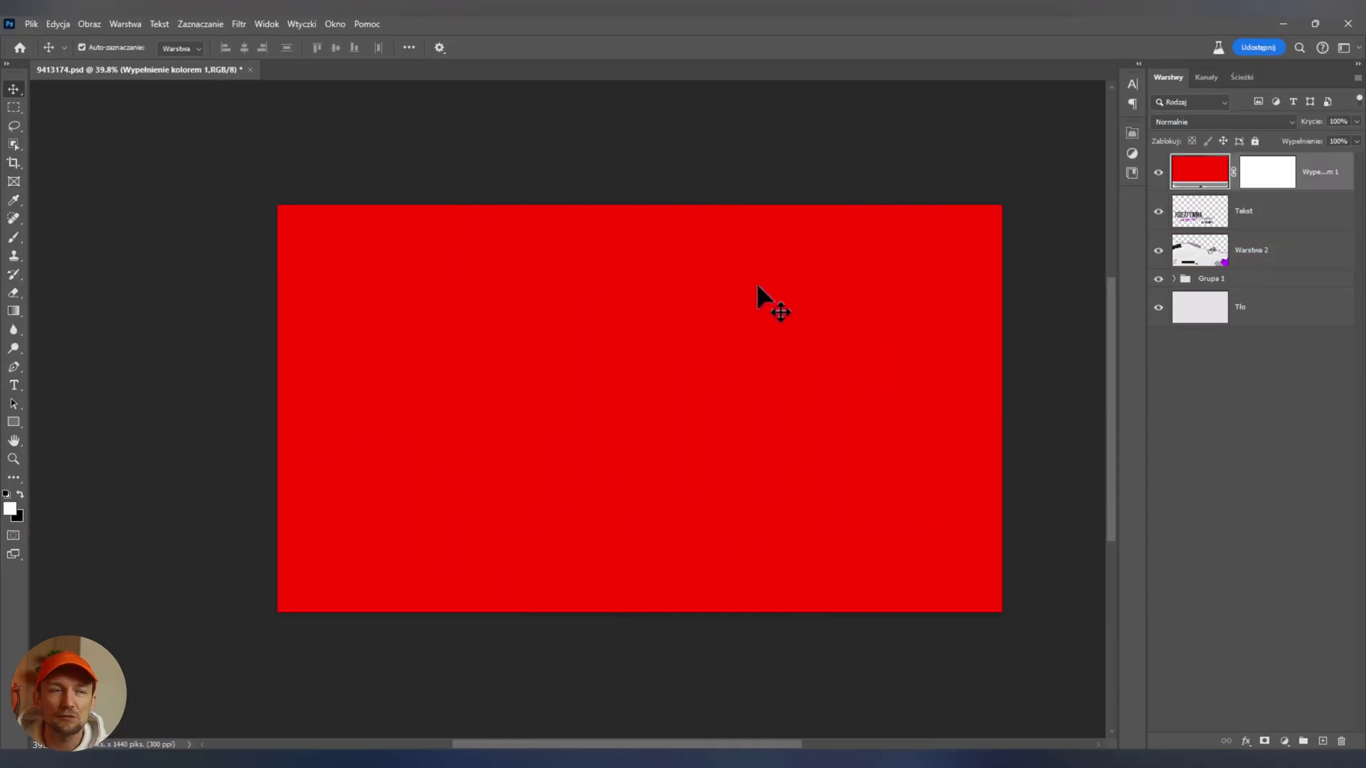
Keep auto-select on Warstwa and lower the red fill layer's opacity to 30%
{"action": "left_click", "coordinate": [87, 46]}
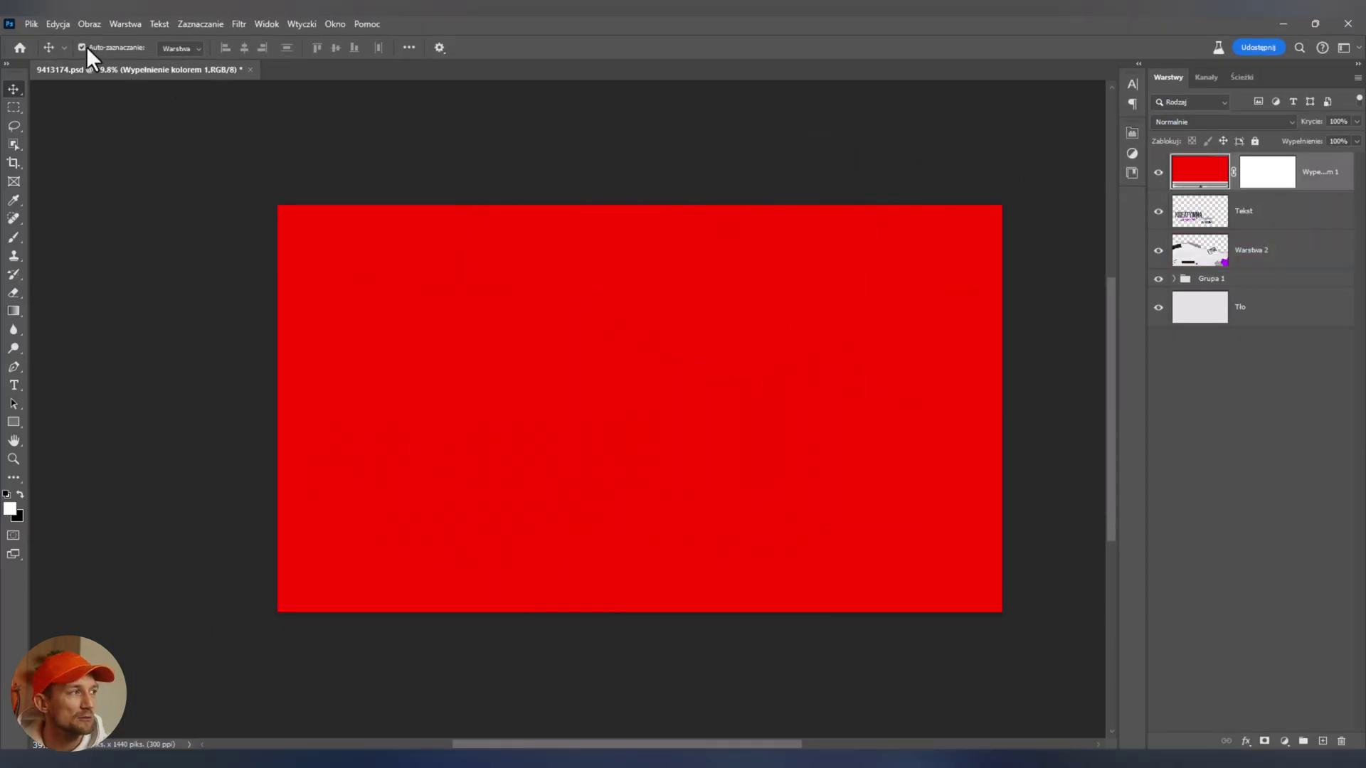
{"action": "left_click", "coordinate": [176, 48]}
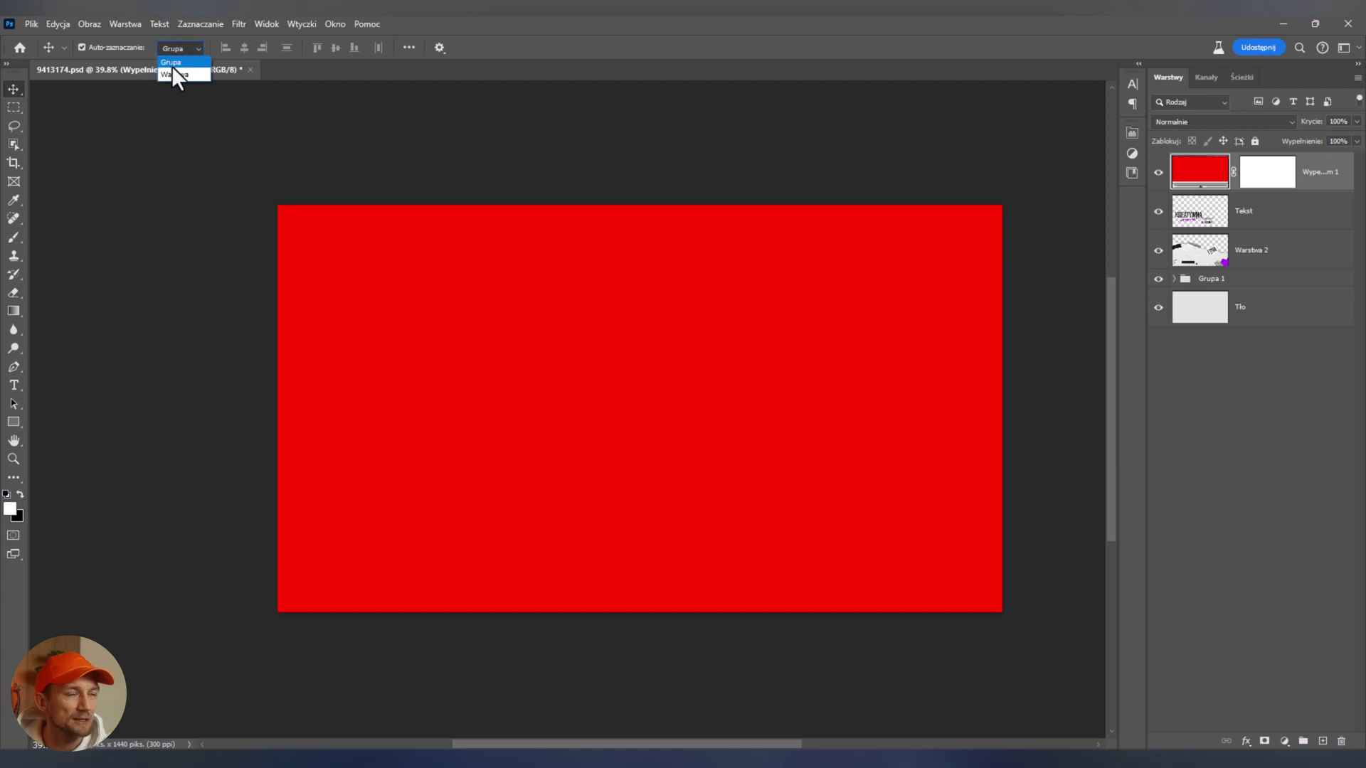
{"action": "left_click", "coordinate": [173, 74]}
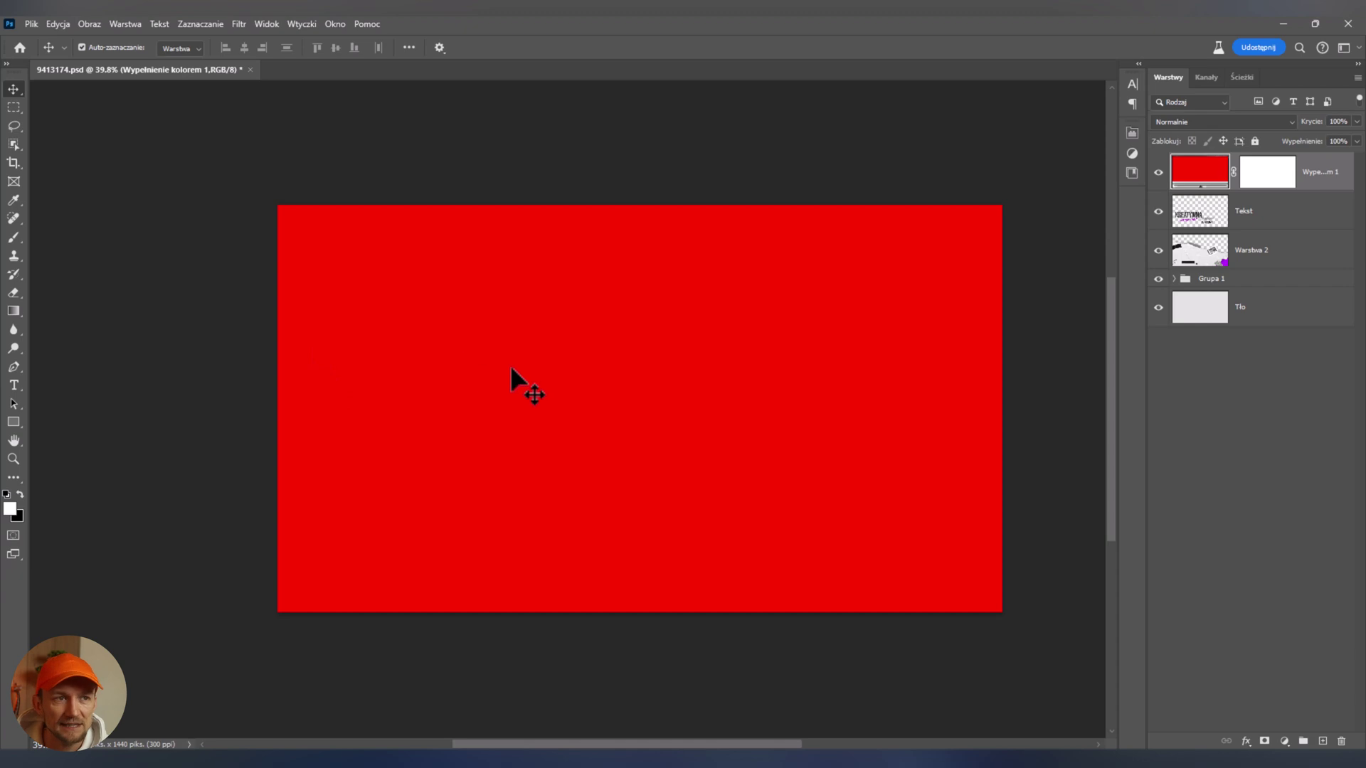
{"action": "left_click_drag", "start_coordinate": [1312, 122], "coordinate": [1270, 140]}
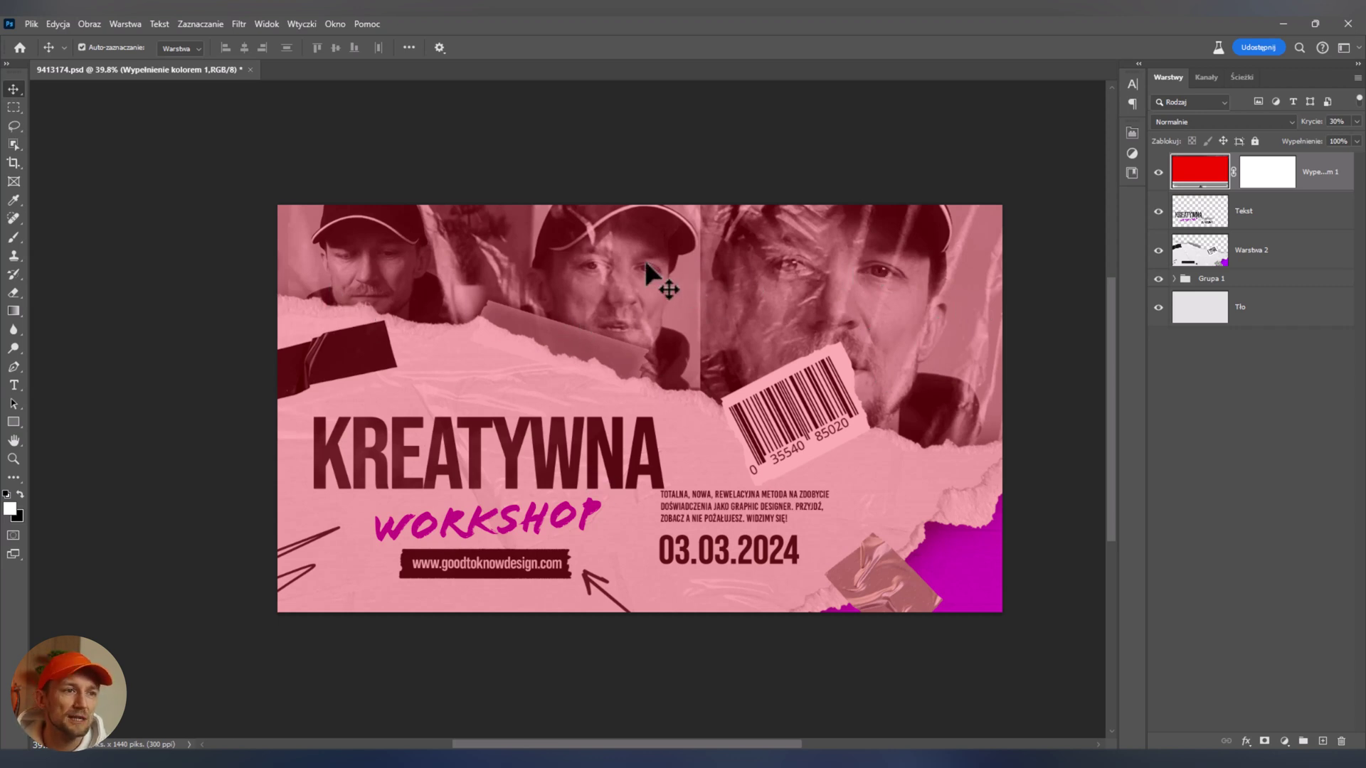
Try merging the red fill layer into the Tekst layer and moving the merged layer slightly, and undo both changes
{"action": "key", "text": "ctrl"}
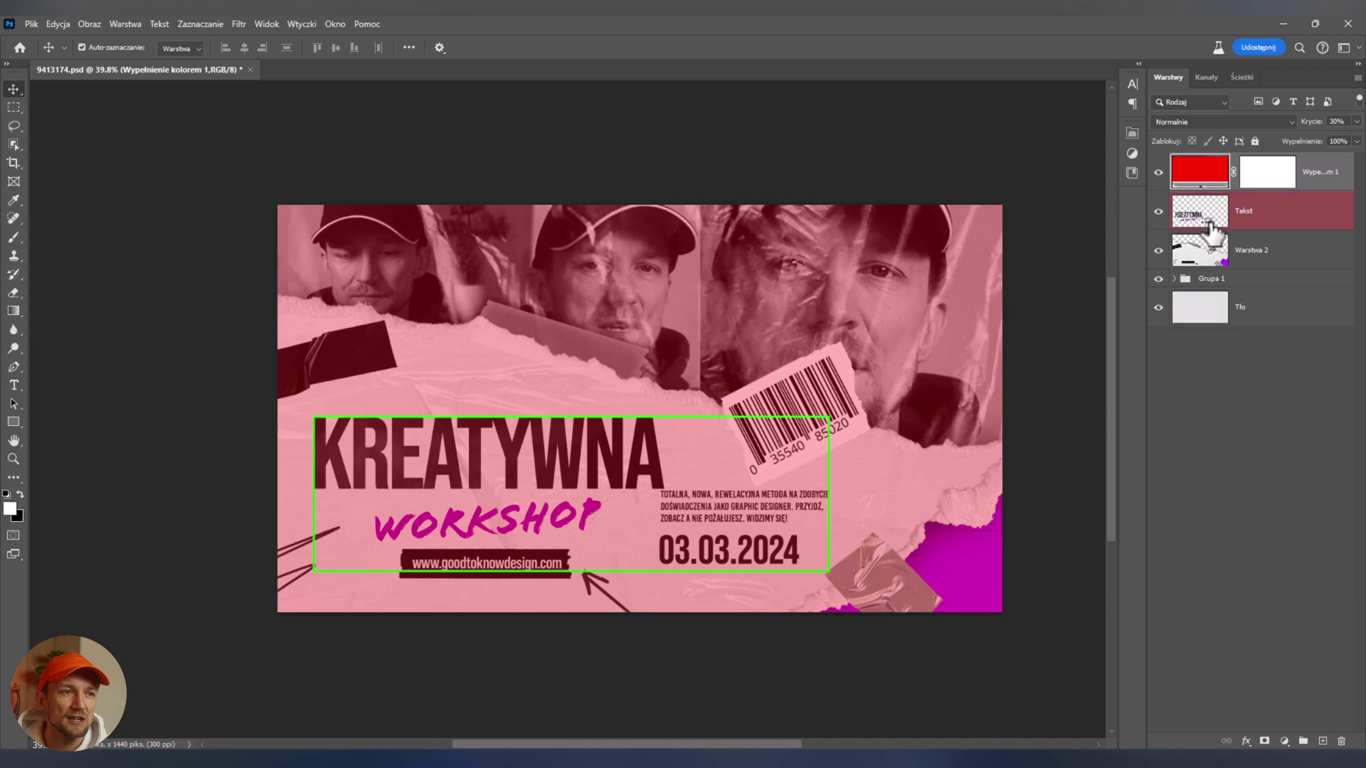
{"action": "left_click", "coordinate": [876, 355]}
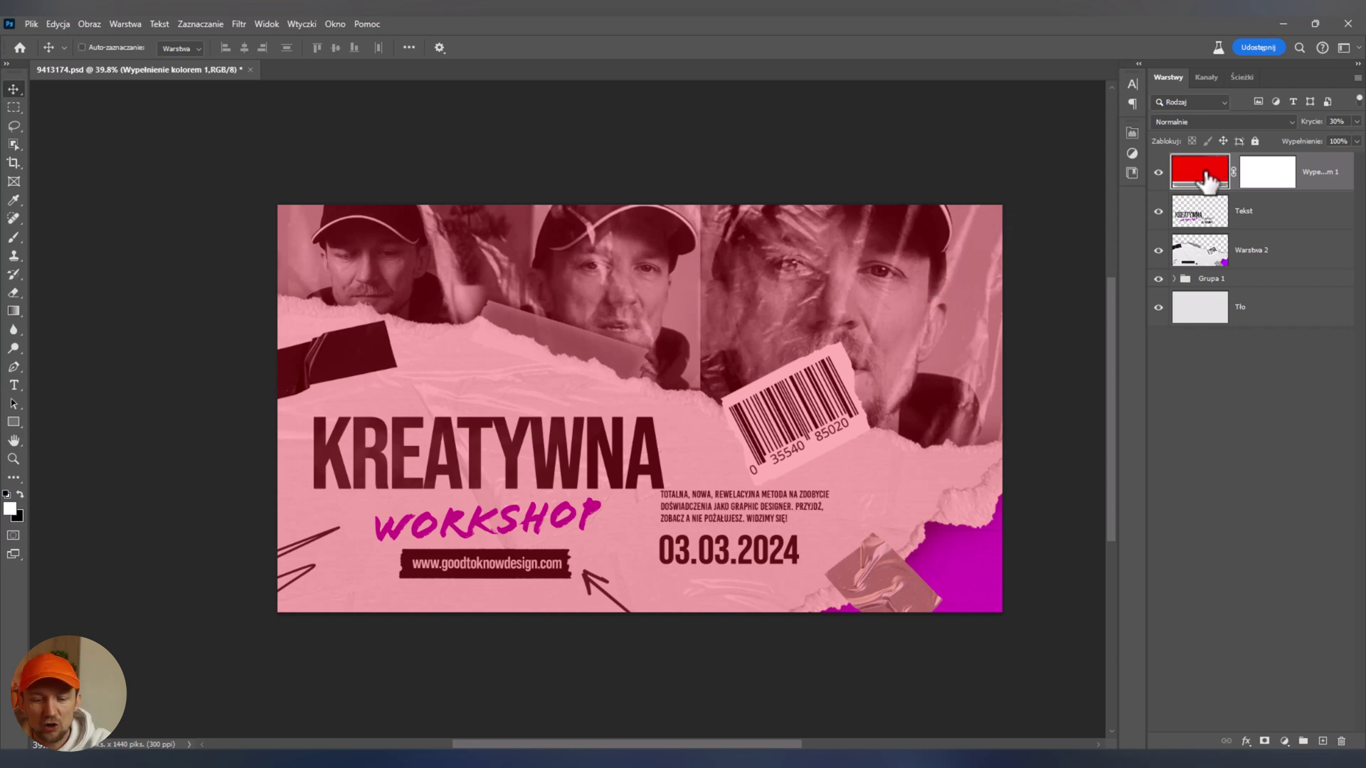
{"action": "key", "text": "ctrl+e"}
{"action": "left_click_drag", "start_coordinate": [905, 267], "coordinate": [865, 292]}
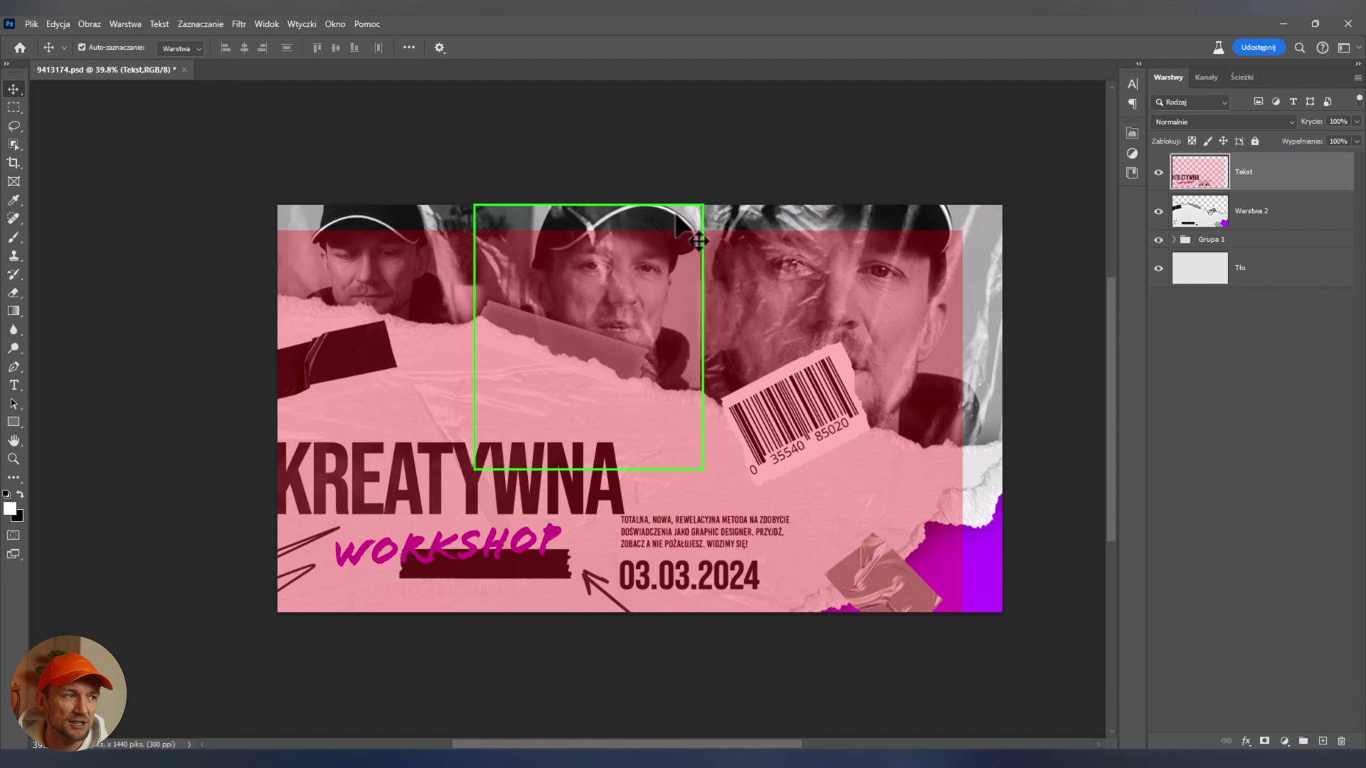
{"action": "key", "text": "ctrl+z"}
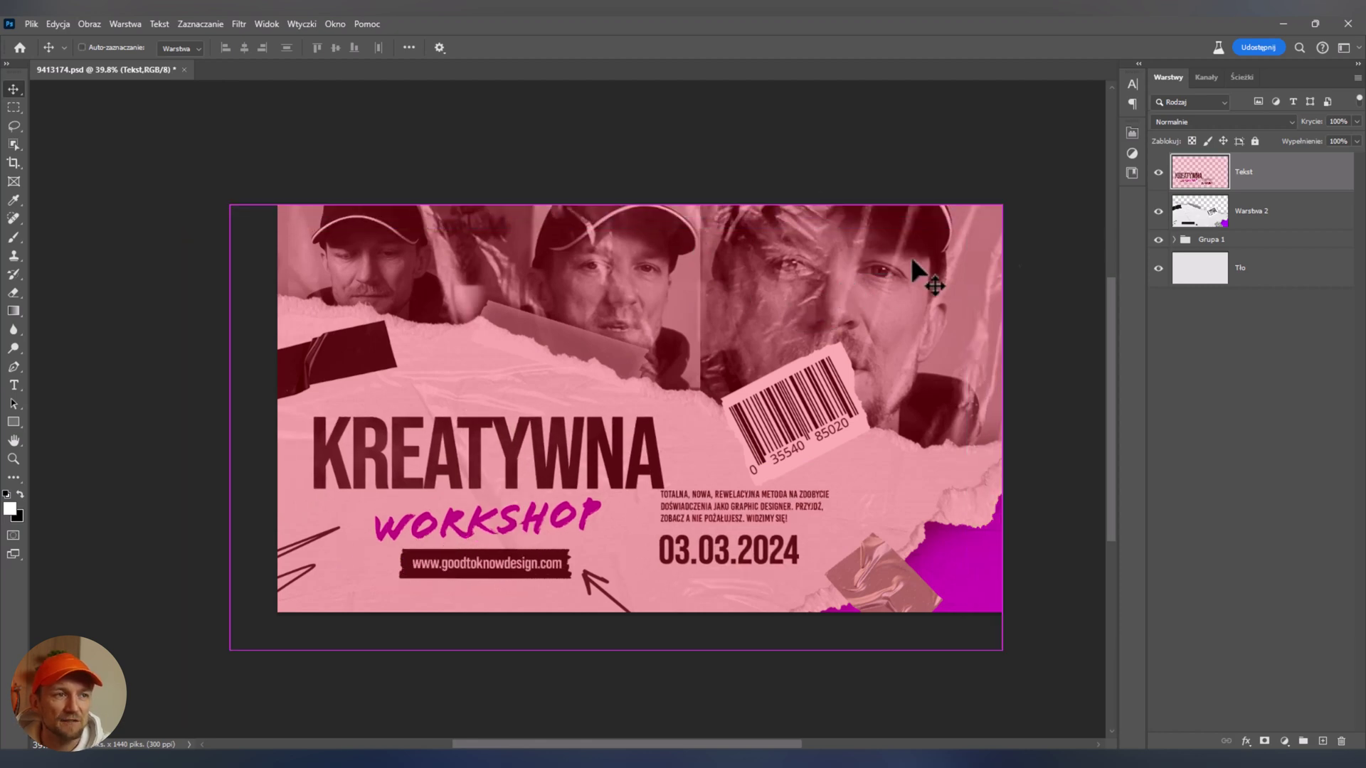
{"action": "key", "text": "ctrl+z"}
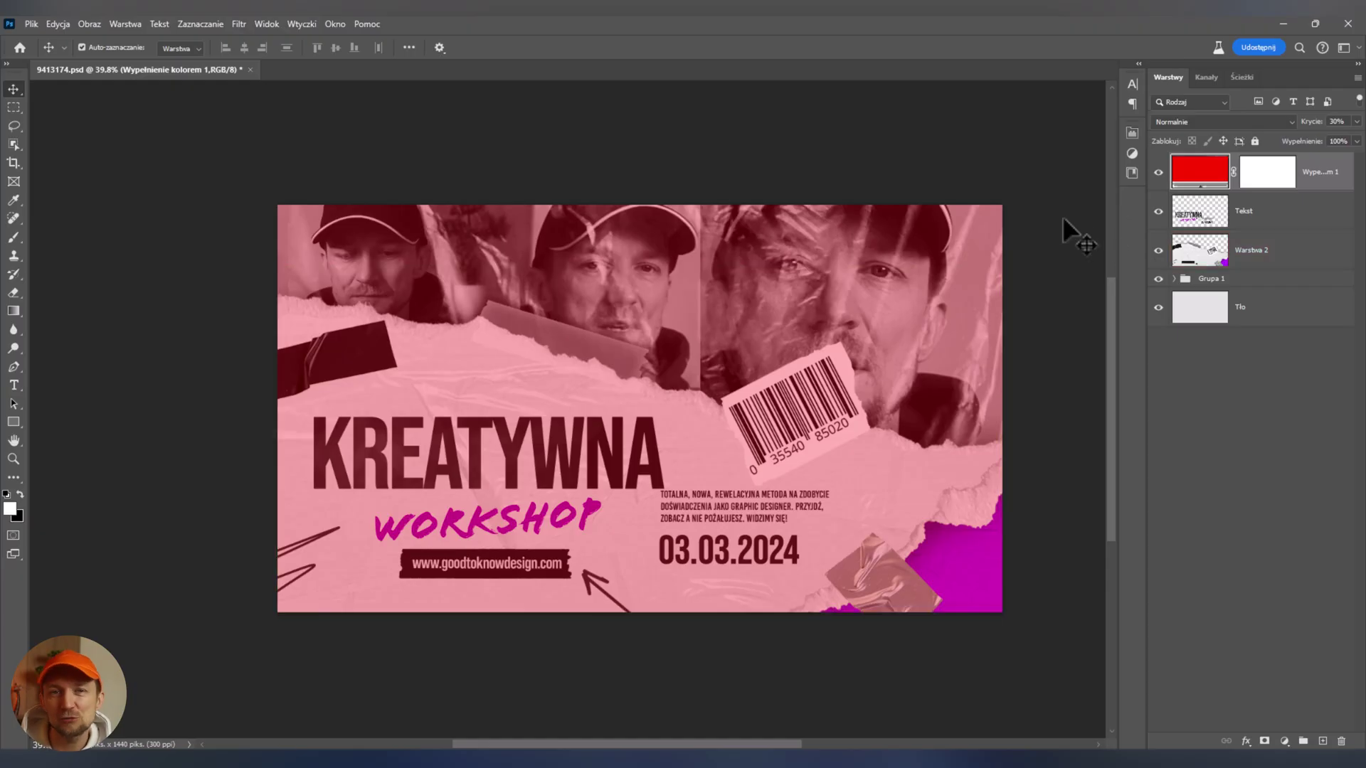
Hide the red fill layer to check the outline over the largest photo, and show the fill layer again
{"action": "left_click", "coordinate": [1158, 171]}
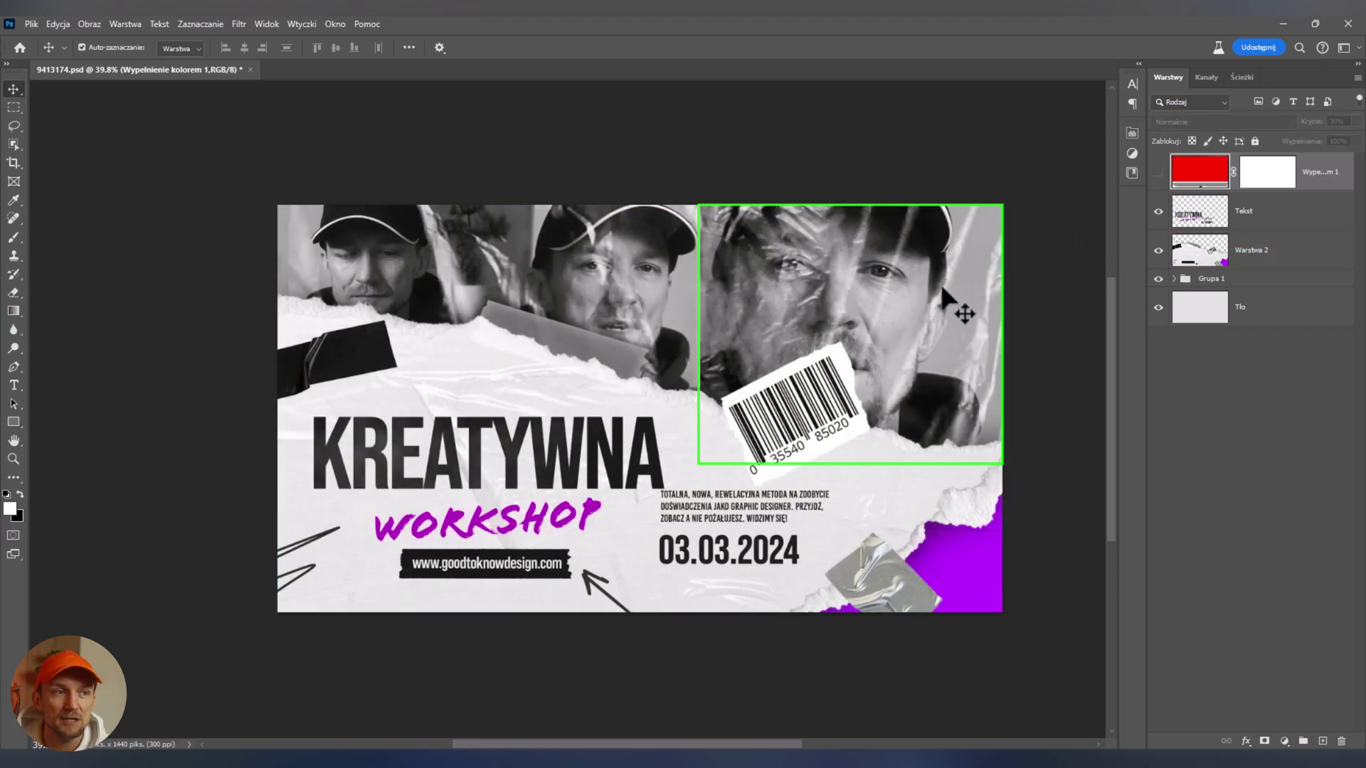
{"action": "left_click", "coordinate": [1158, 172]}
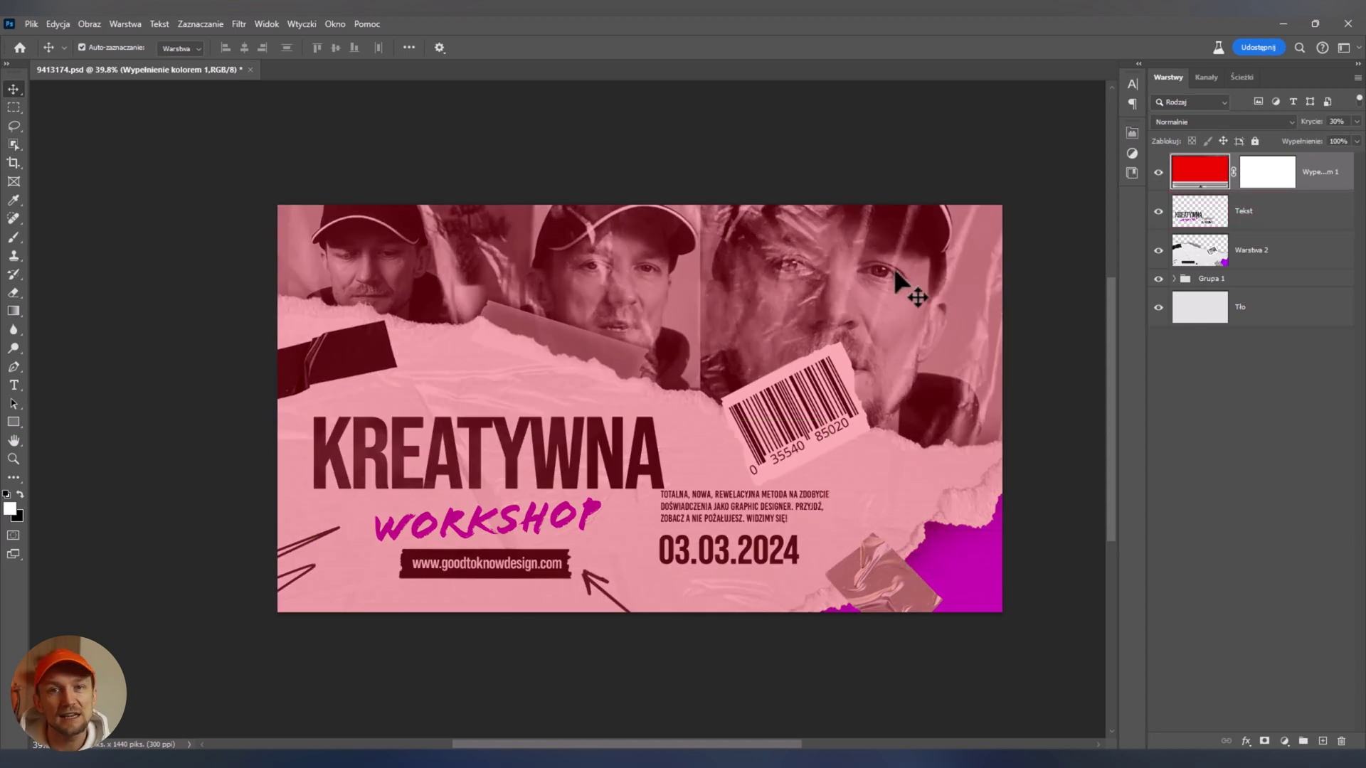